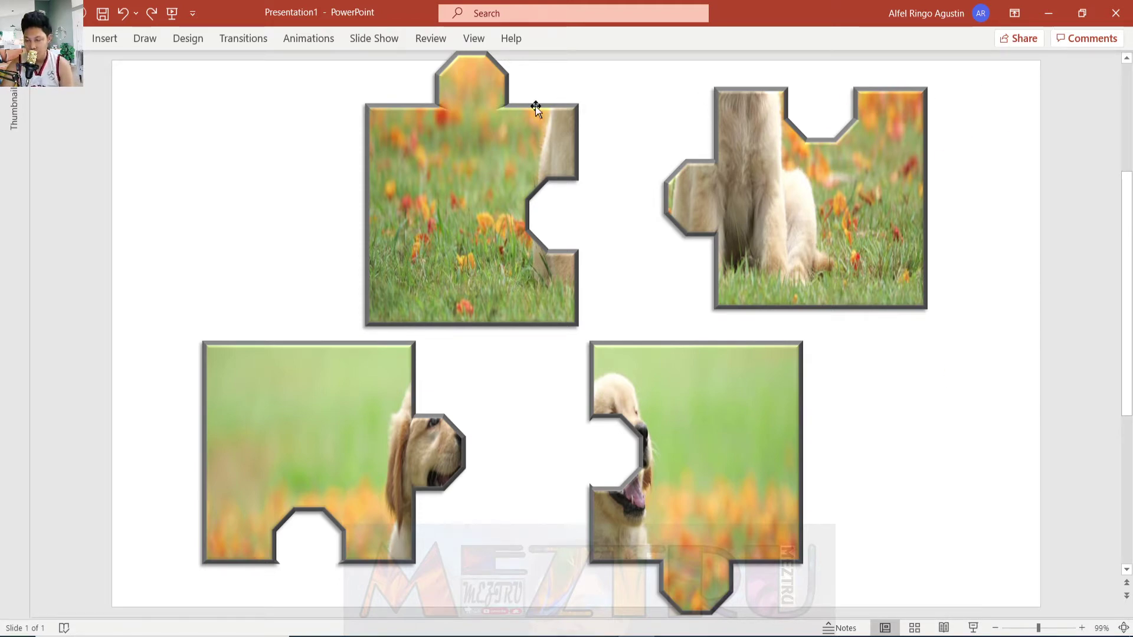
# Fit the flower piece beneath the dog-face piece on the slide's left
pyautogui.moveTo(451, 175); pyautogui.dragTo(247, 233)
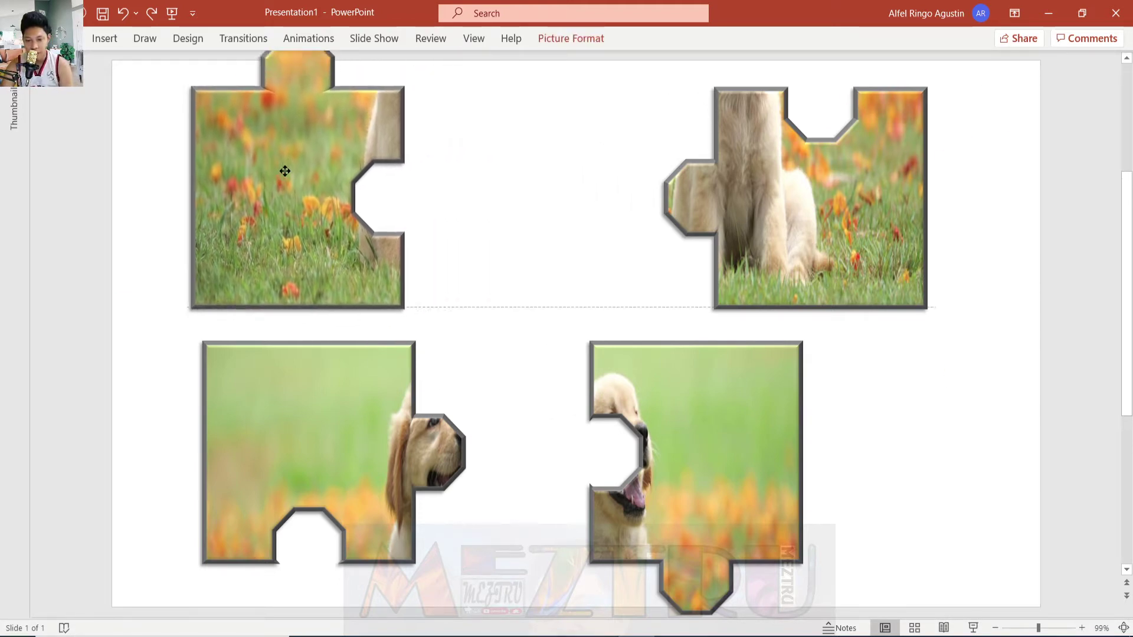
pyautogui.moveTo(294, 458); pyautogui.dragTo(481, 192)
pyautogui.moveTo(274, 98); pyautogui.dragTo(489, 319)
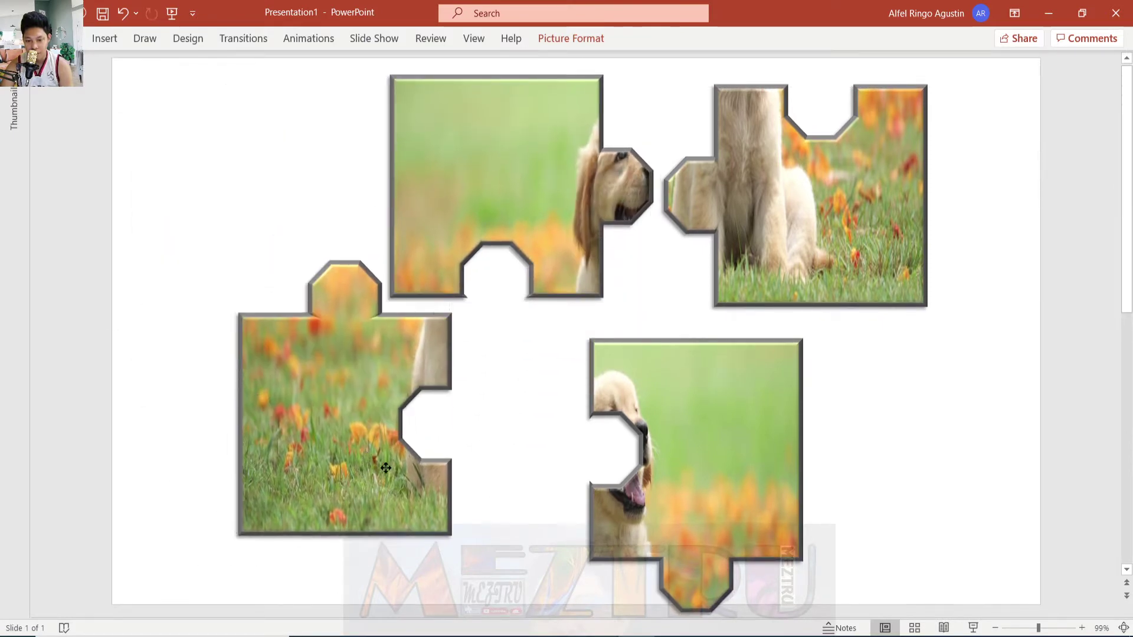
pyautogui.moveTo(468, 223); pyautogui.dragTo(369, 242)
pyautogui.moveTo(445, 418)
pyautogui.mouseDown()
pyautogui.moveTo(384, 397)
pyautogui.moveTo(381, 365)
pyautogui.mouseUp()
# Interlock the dog's-body piece and slot the last dog-face piece into the top-right gap
pyautogui.click(767, 253)
pyautogui.moveTo(707, 387); pyautogui.dragTo(909, 314)
pyautogui.moveTo(836, 177)
pyautogui.mouseDown()
pyautogui.moveTo(618, 392)
pyautogui.moveTo(624, 410)
pyautogui.mouseUp()
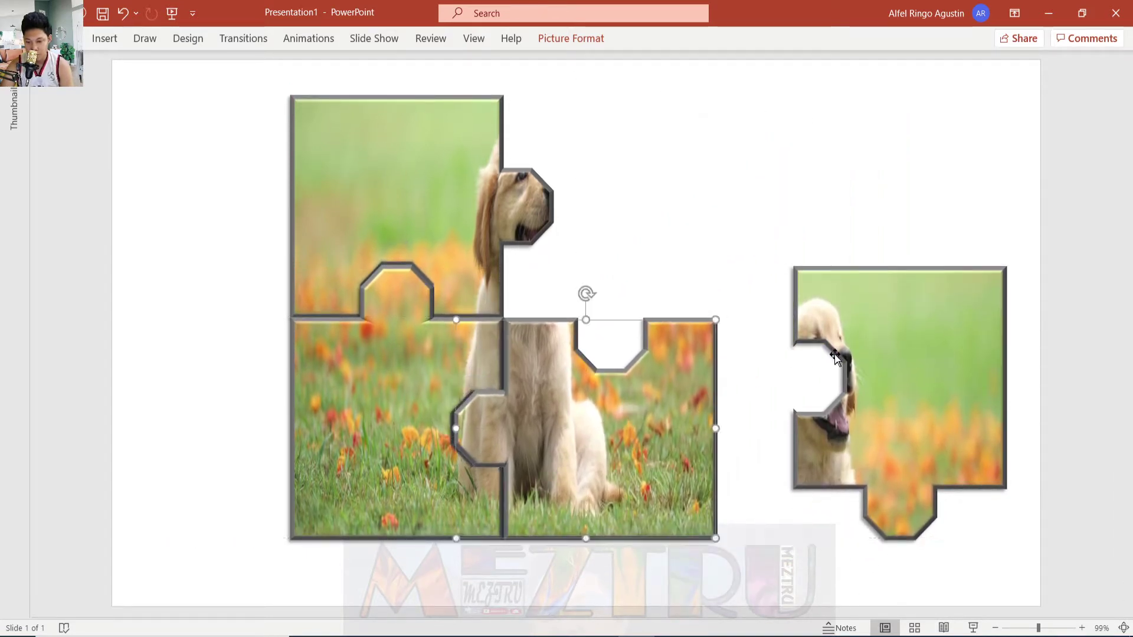
pyautogui.moveTo(845, 349); pyautogui.dragTo(554, 176)
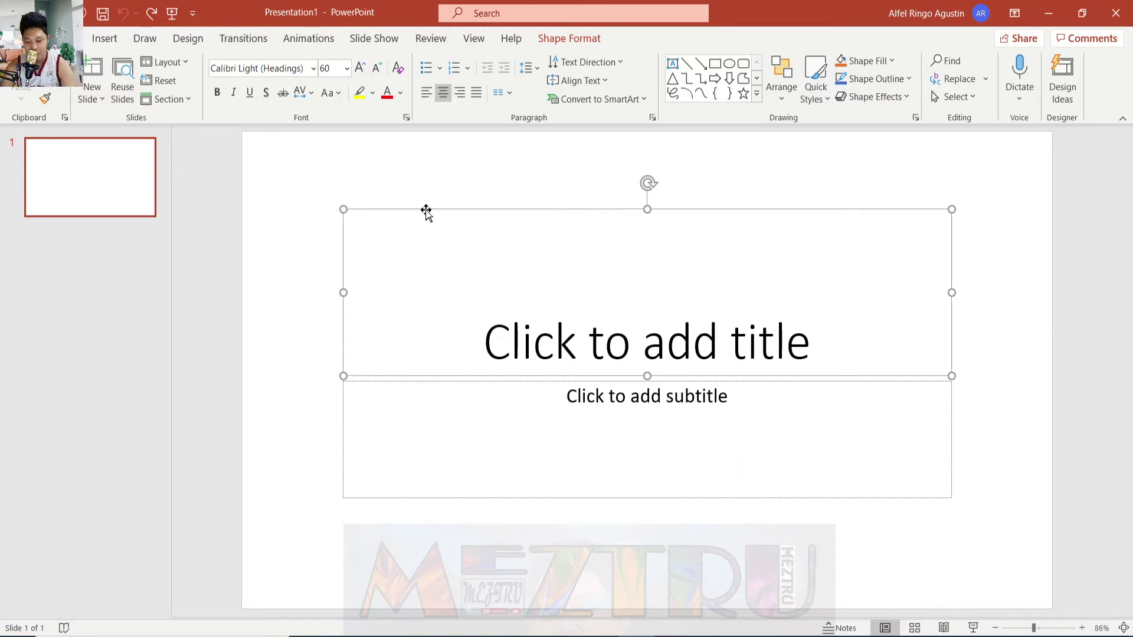
# Delete the title and subtitle placeholders from slide 1
pyautogui.press('Delete')
pyautogui.click(439, 382)
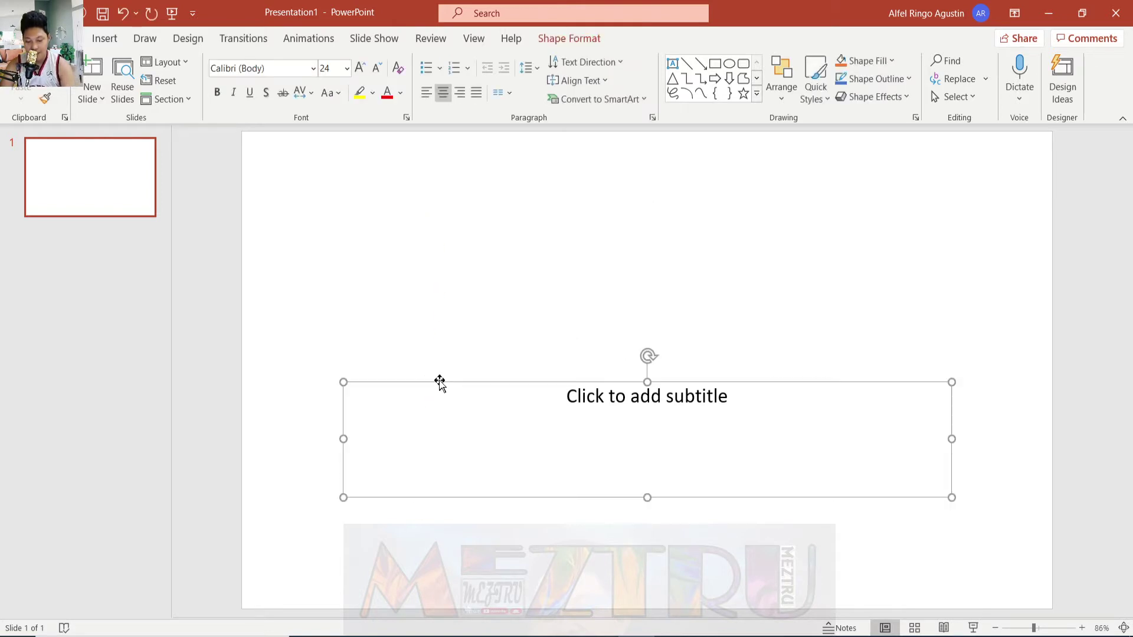
pyautogui.press('Delete')
# Add three new slides with the Blank layout, giving four slides
pyautogui.click(67, 175)
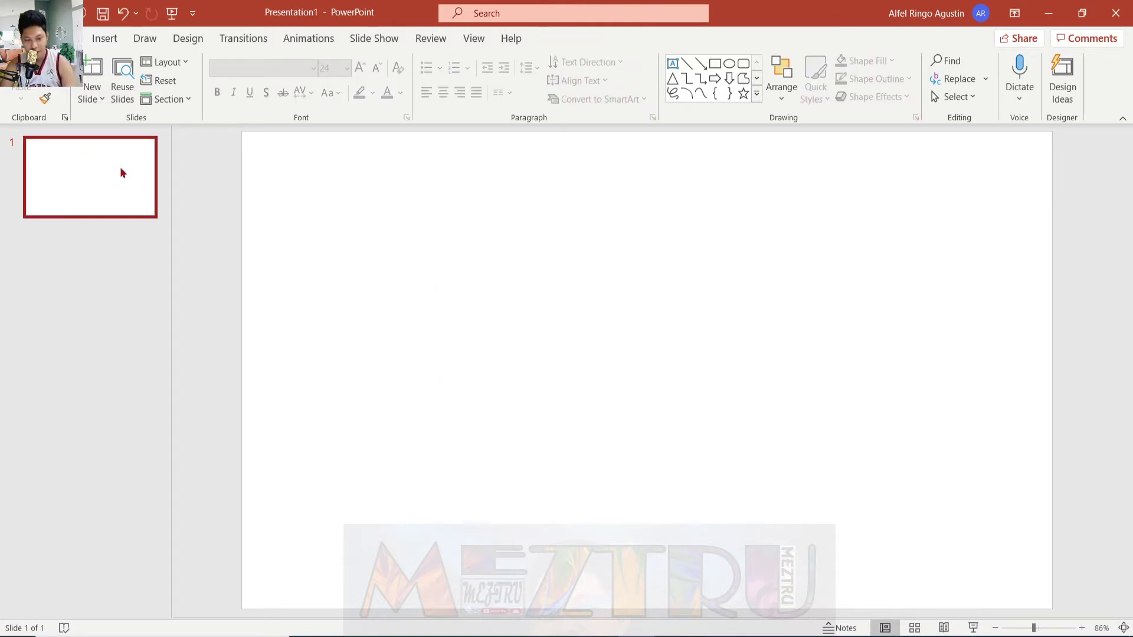
pyautogui.click(95, 96)
pyautogui.click(117, 307)
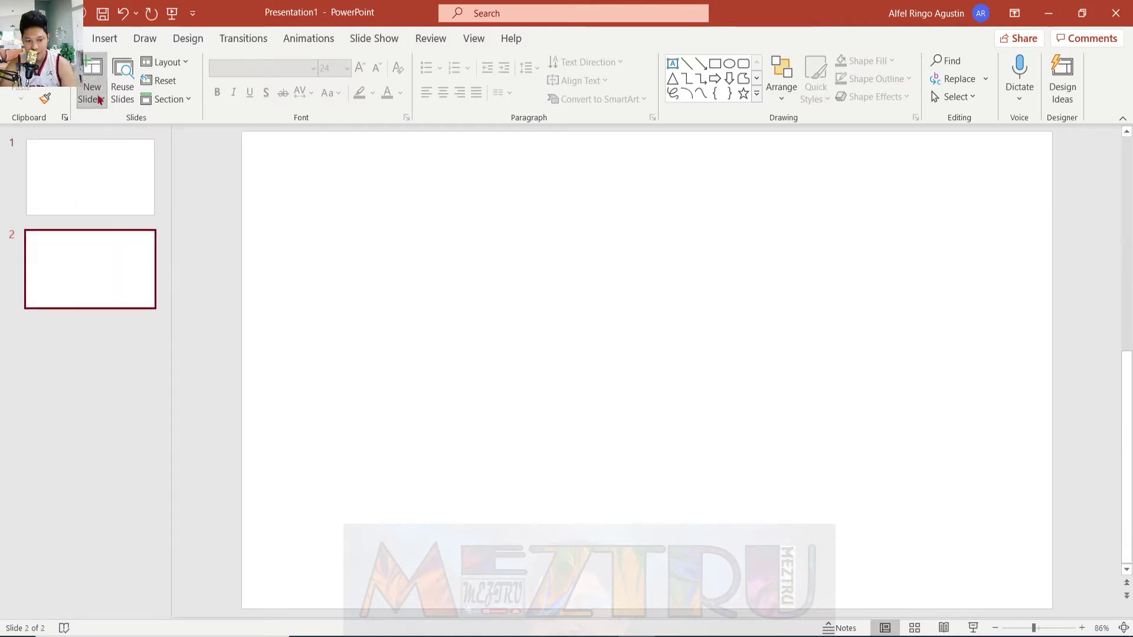
pyautogui.click(92, 94)
pyautogui.click(117, 313)
pyautogui.click(92, 94)
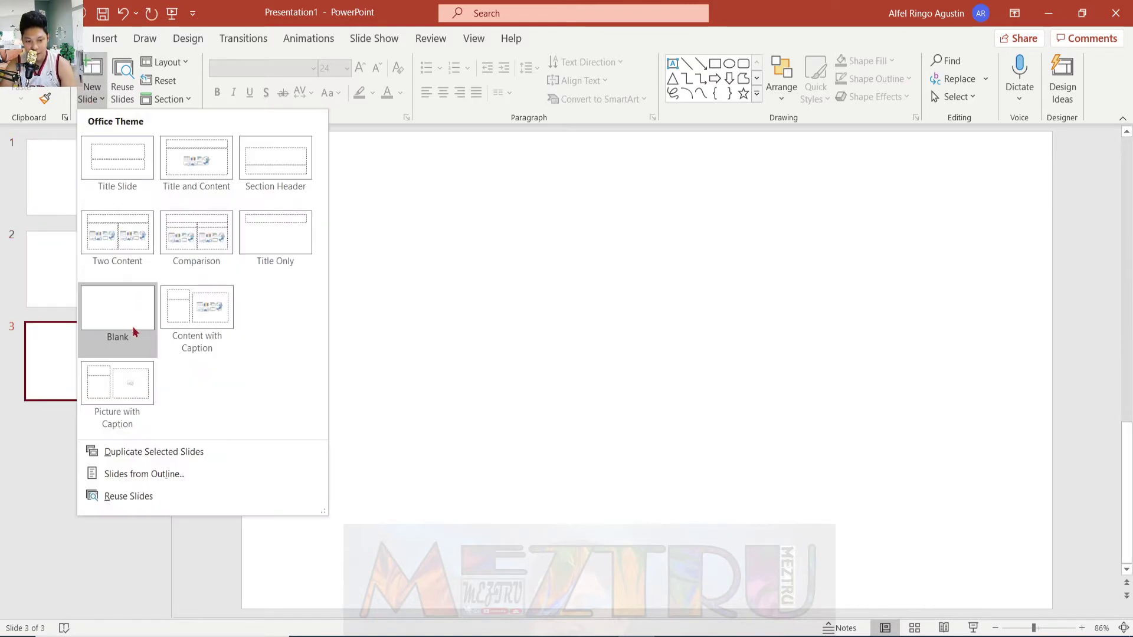
pyautogui.click(126, 328)
# Step through the four slides and return to slide 1
pyautogui.click(127, 207)
pyautogui.click(121, 248)
pyautogui.press('Down')
pyautogui.press('Down')
pyautogui.click(89, 172)
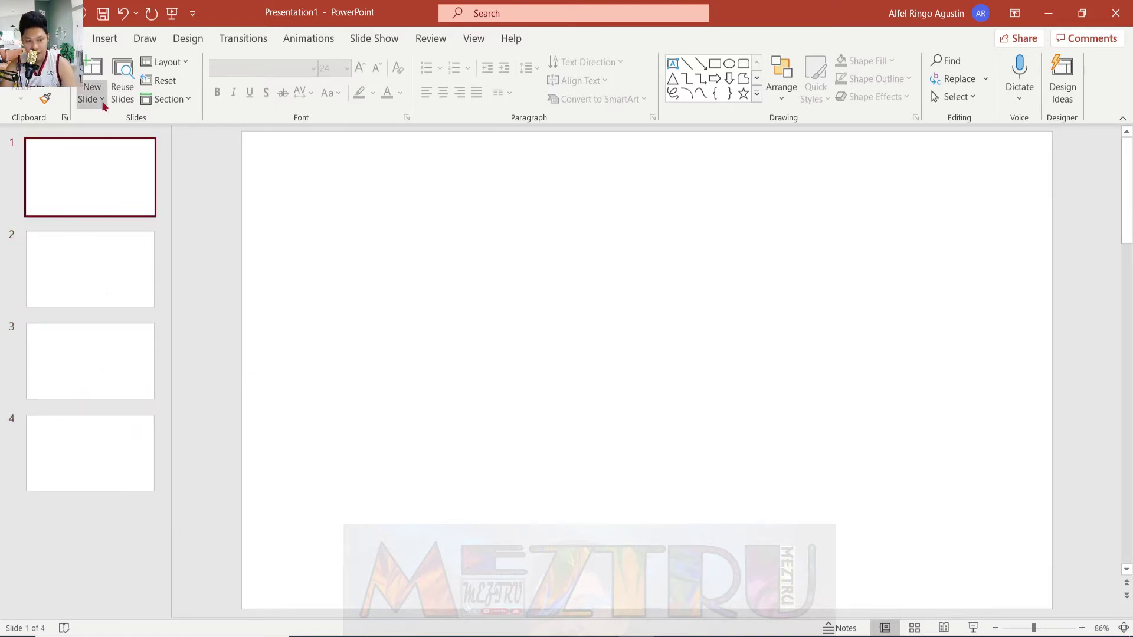
pyautogui.click(101, 40)
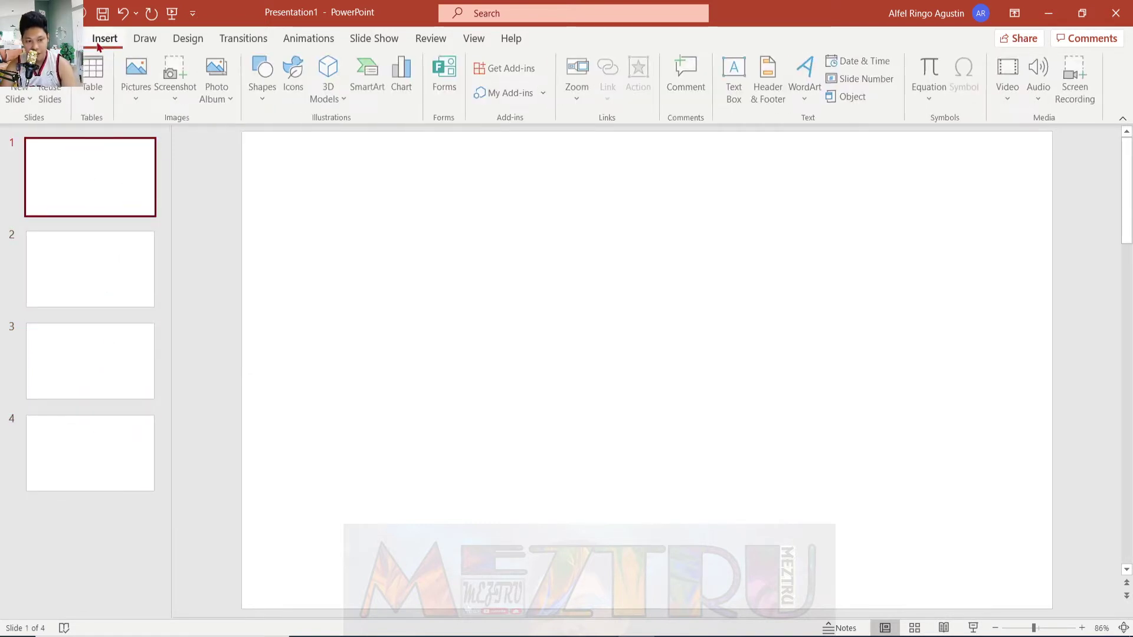
# Draw a rectangle on slide 1 and size it to a 3" by 3" blue square
pyautogui.click(273, 81)
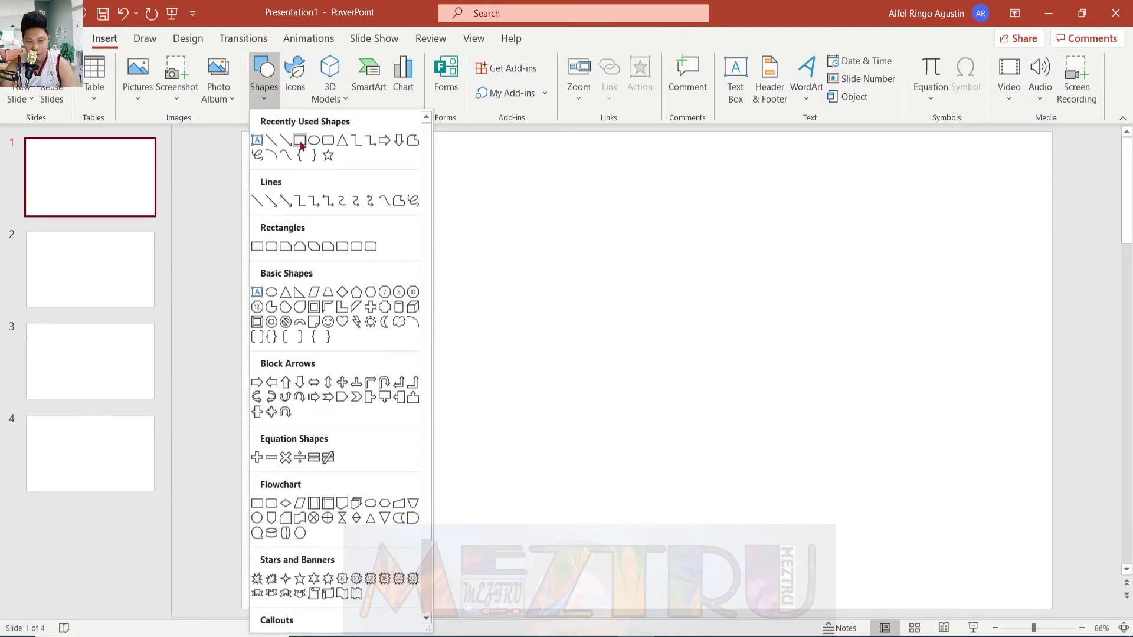
pyautogui.click(301, 145)
pyautogui.click(392, 211)
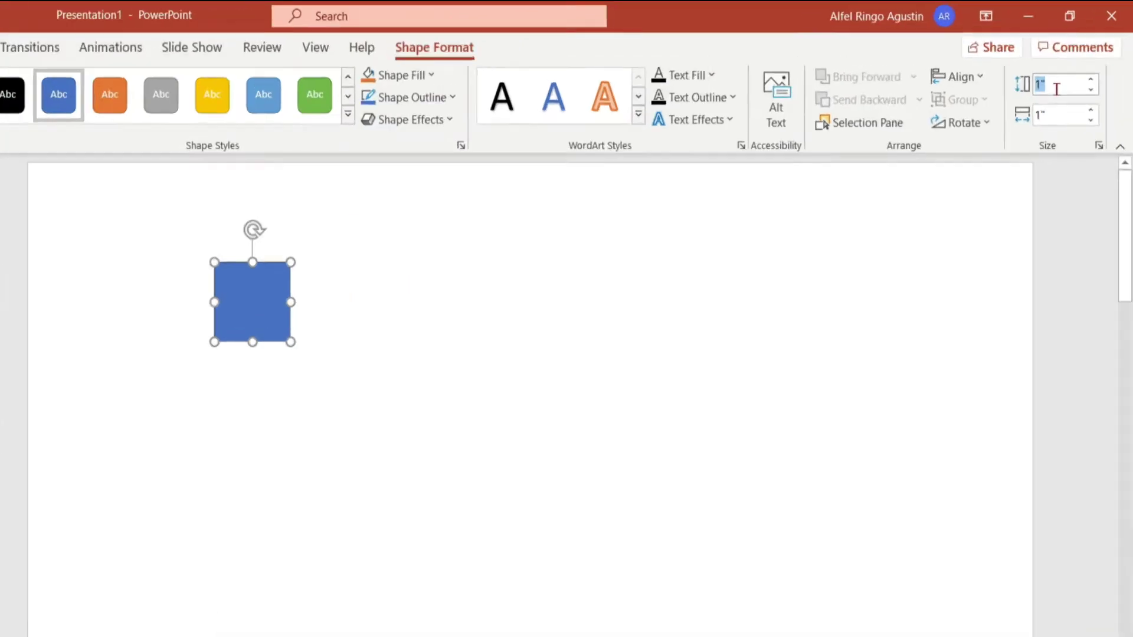
pyautogui.write('3')
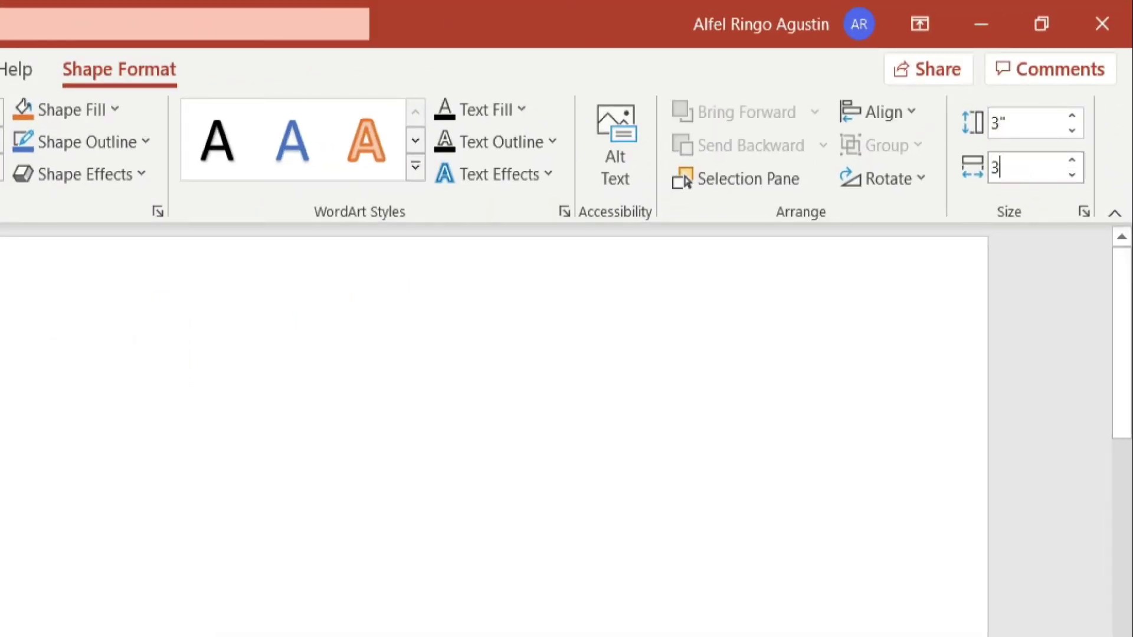
pyautogui.press('Return')
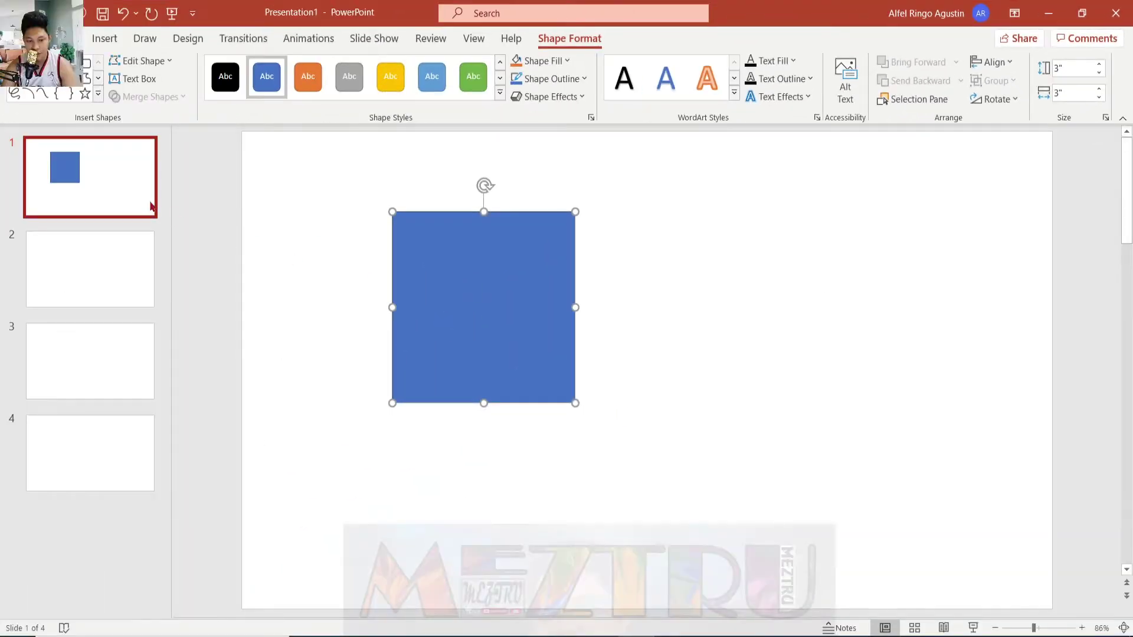
pyautogui.click(80, 180)
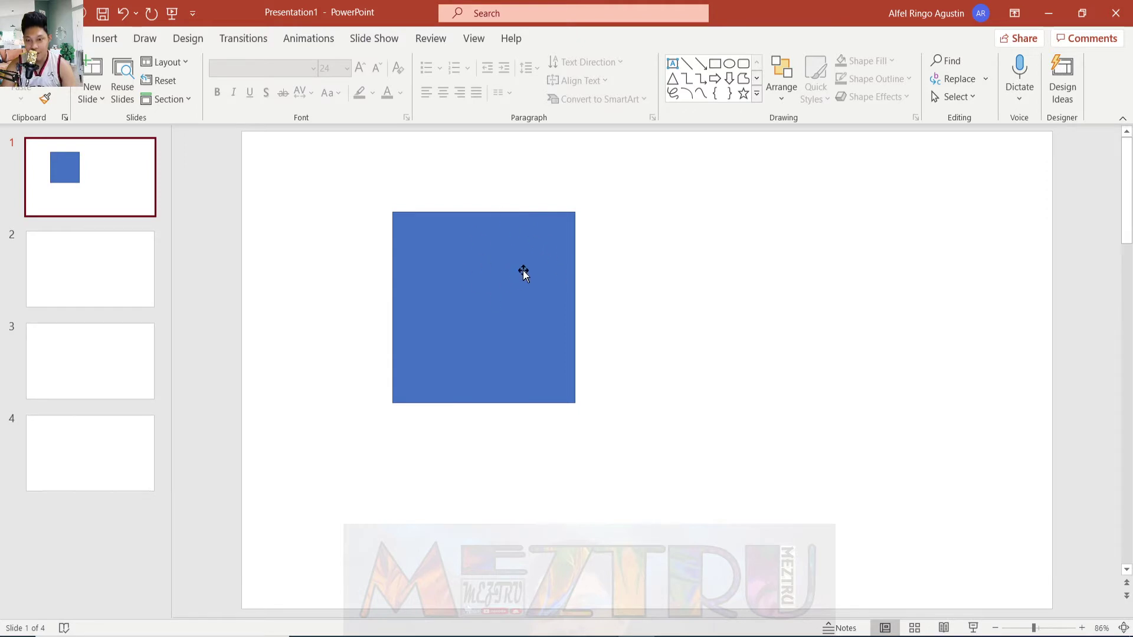
pyautogui.click(457, 263)
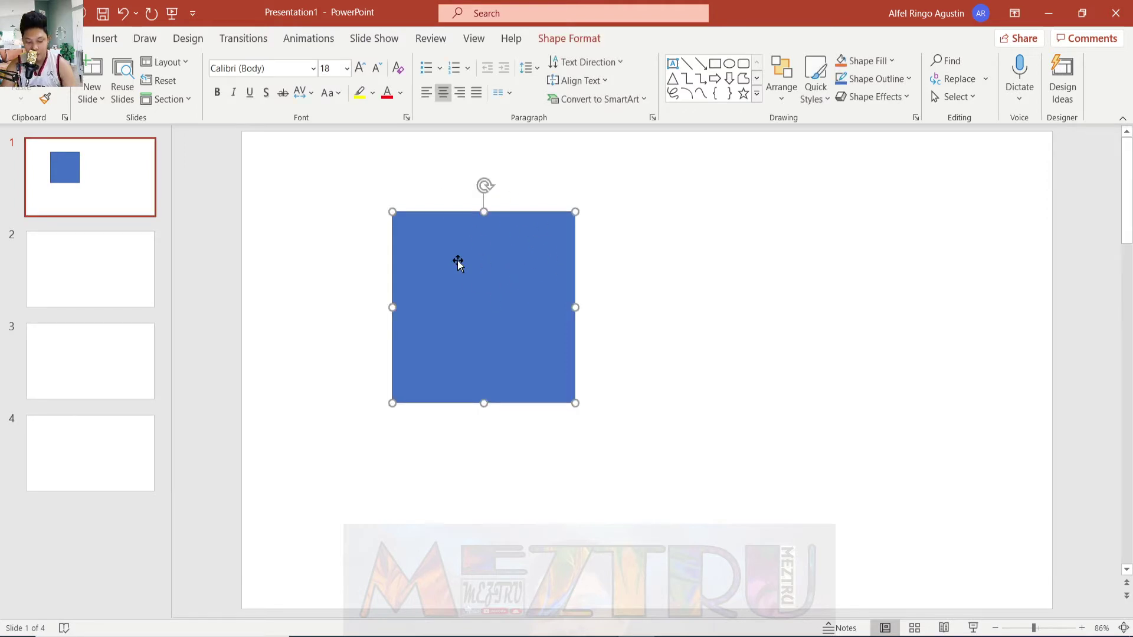
# Copy the blue square and paste it onto slides 2, 3 and 4 using the destination theme
pyautogui.rightClick(457, 263)
pyautogui.click(478, 223)
pyautogui.click(128, 271)
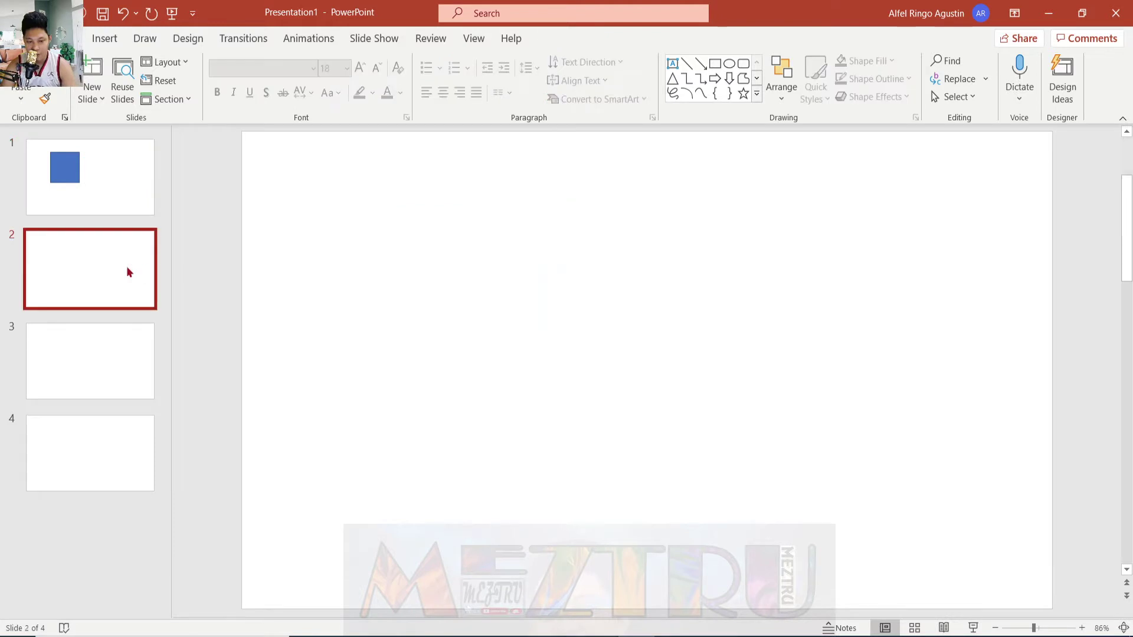
pyautogui.rightClick(386, 263)
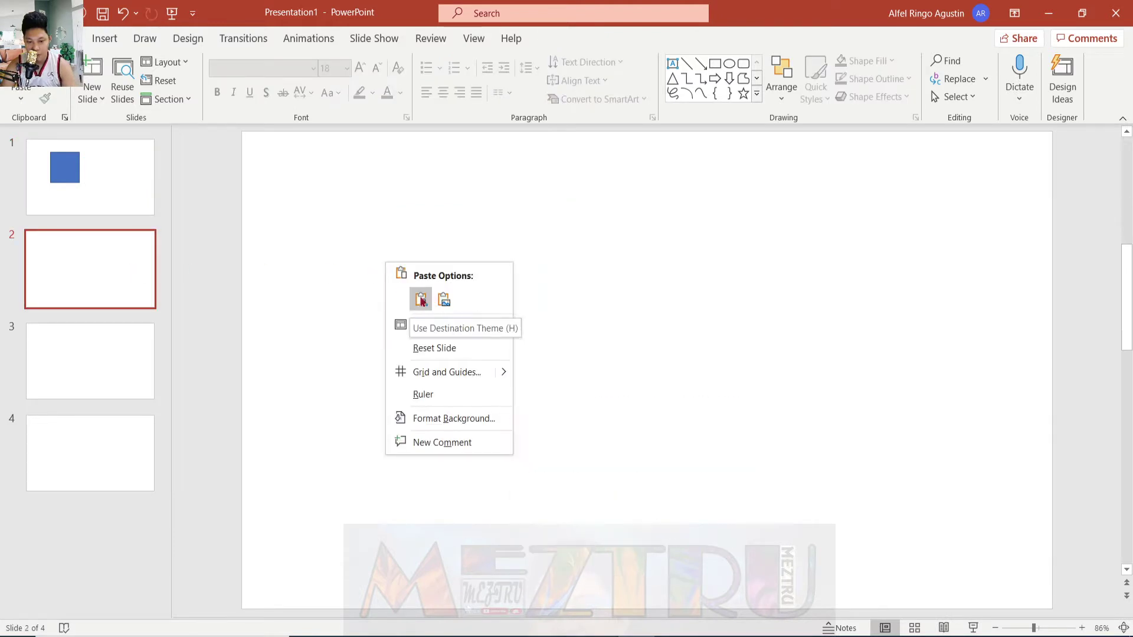
pyautogui.click(421, 299)
pyautogui.click(109, 356)
pyautogui.rightClick(395, 306)
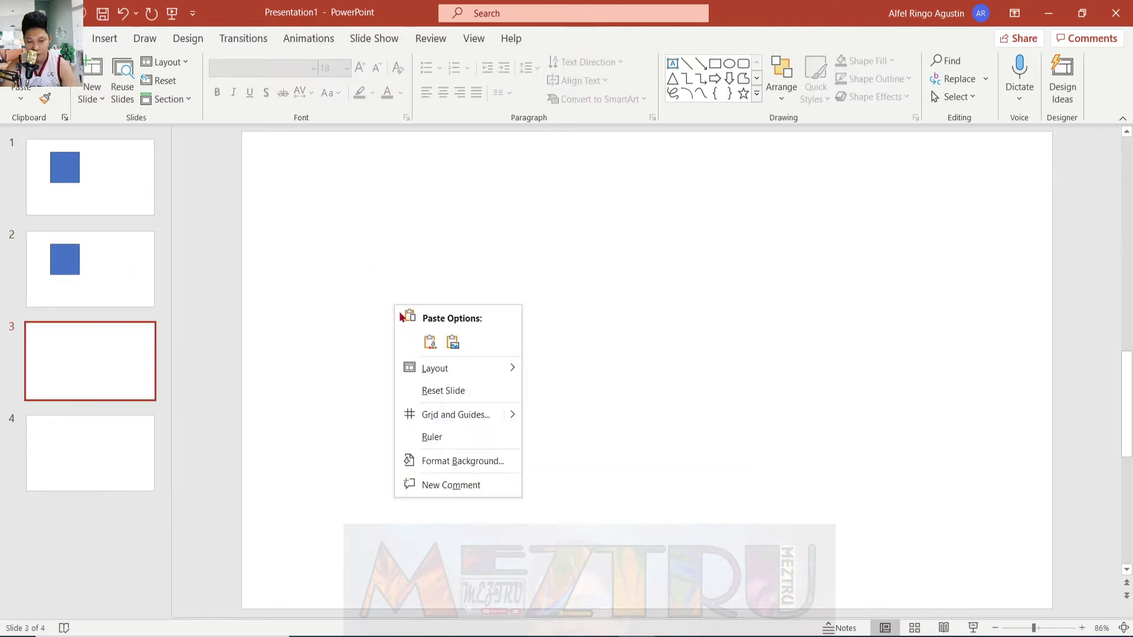
pyautogui.click(431, 342)
pyautogui.click(68, 458)
pyautogui.rightClick(377, 256)
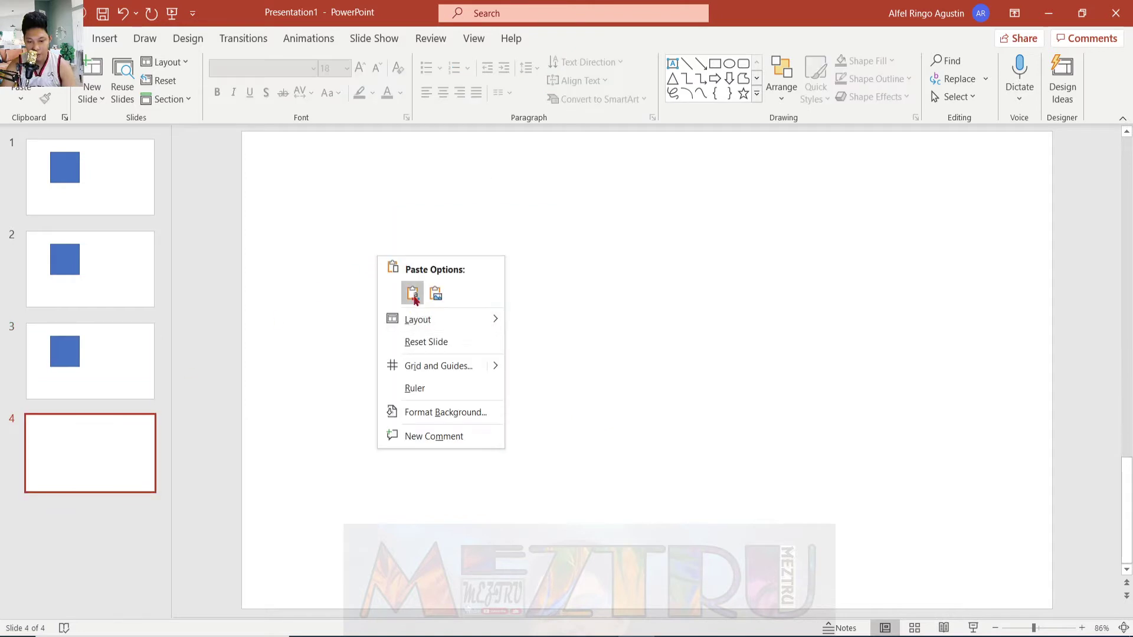
pyautogui.click(419, 302)
pyautogui.click(98, 212)
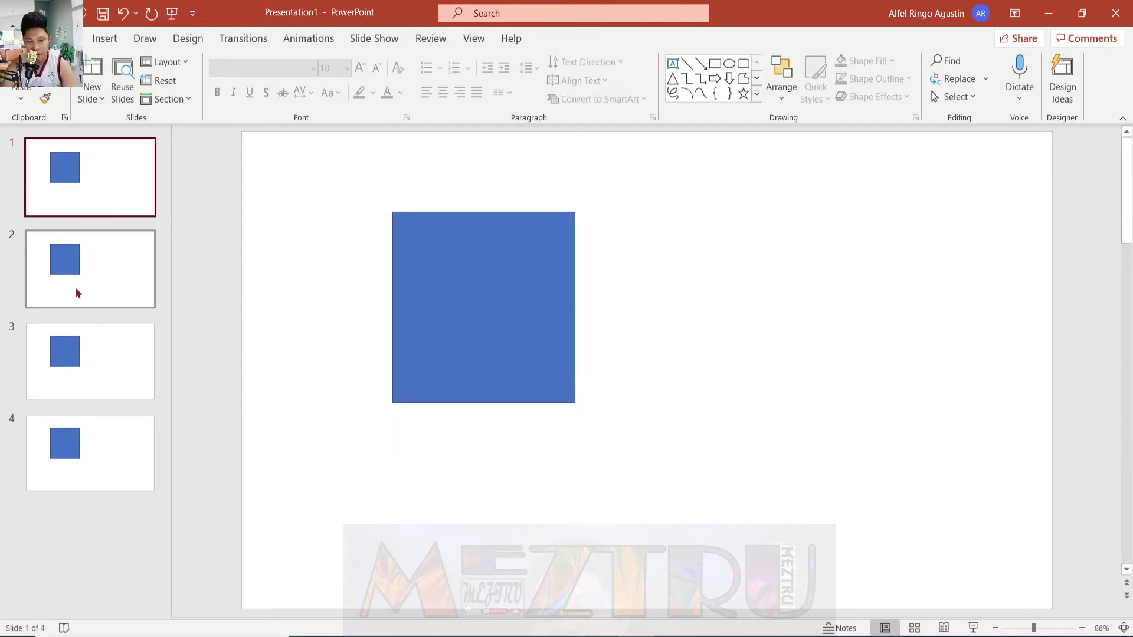
pyautogui.click(104, 40)
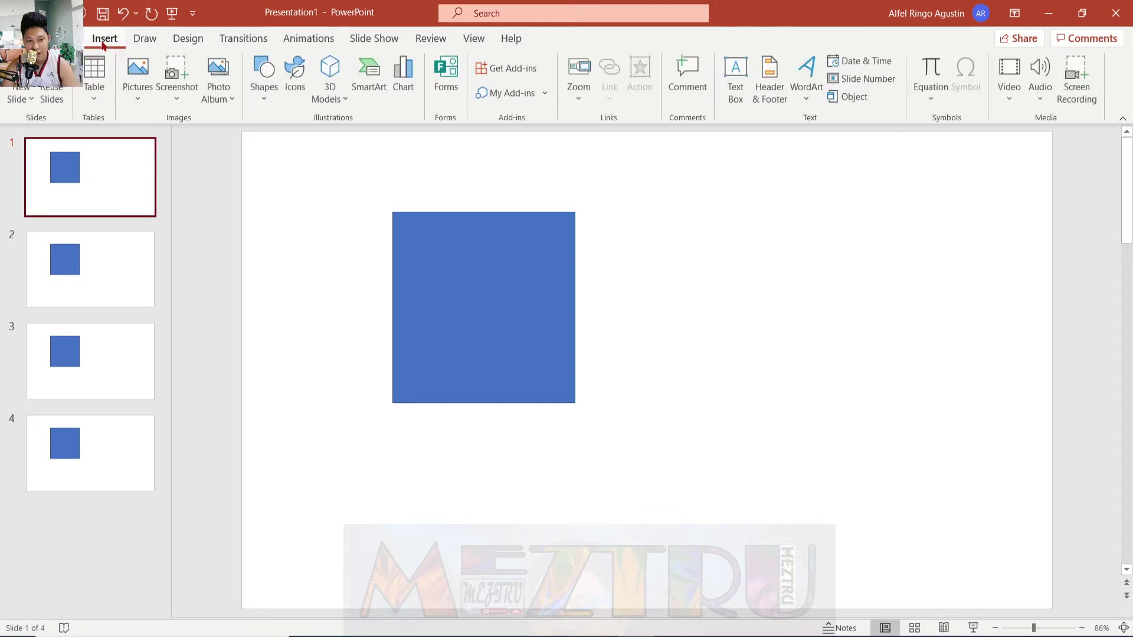
# Insert an octagon and position it on the right edge of slide 1's square
pyautogui.click(260, 93)
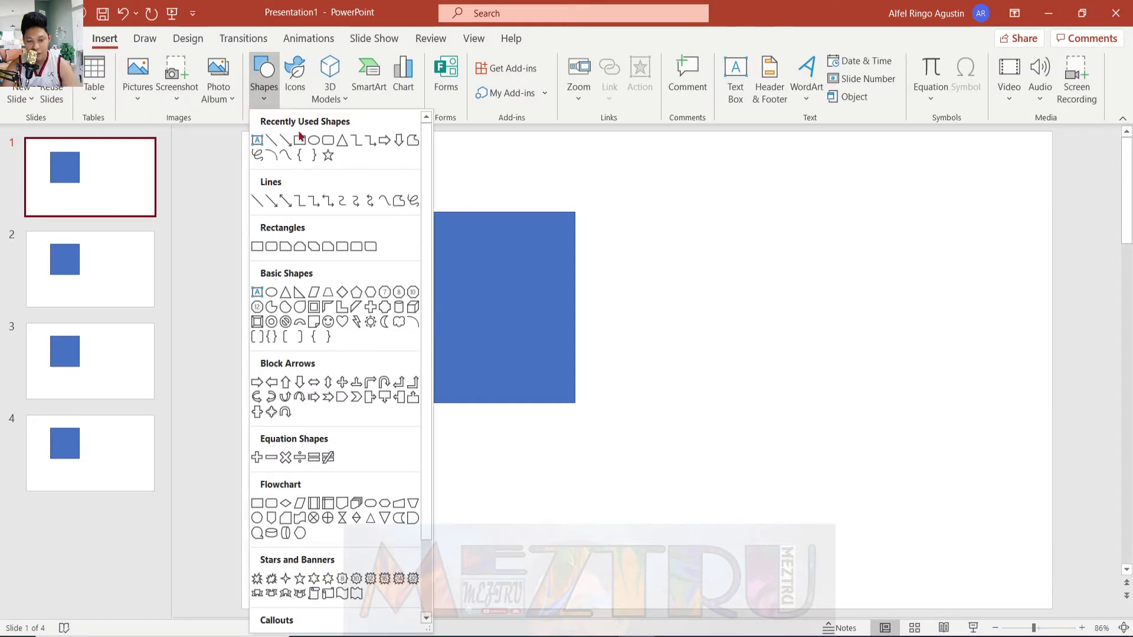
pyautogui.click(399, 292)
pyautogui.click(588, 273)
pyautogui.click(724, 280)
pyautogui.click(627, 295)
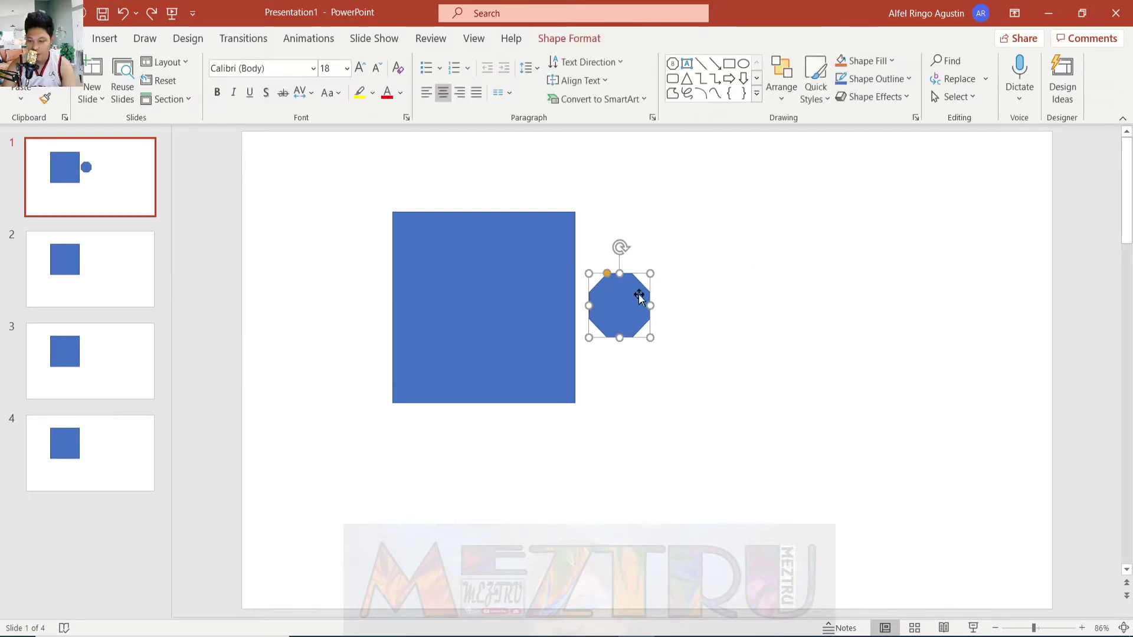
pyautogui.moveTo(623, 293)
pyautogui.mouseDown()
pyautogui.moveTo(601, 272)
pyautogui.moveTo(591, 288)
pyautogui.mouseUp()
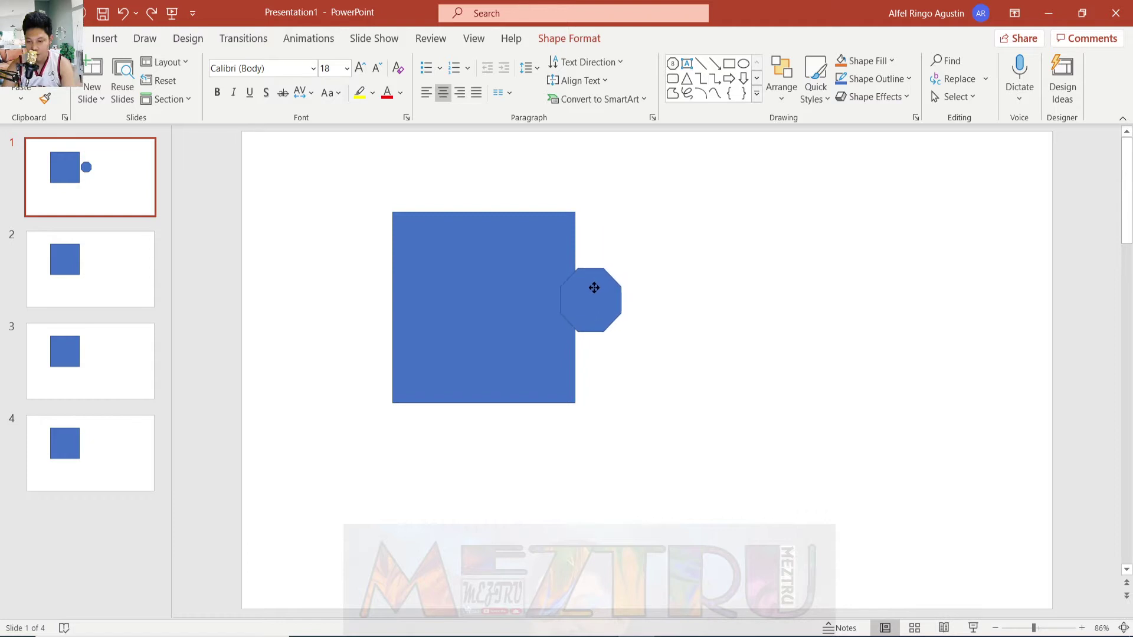
pyautogui.moveTo(590, 288); pyautogui.dragTo(593, 293)
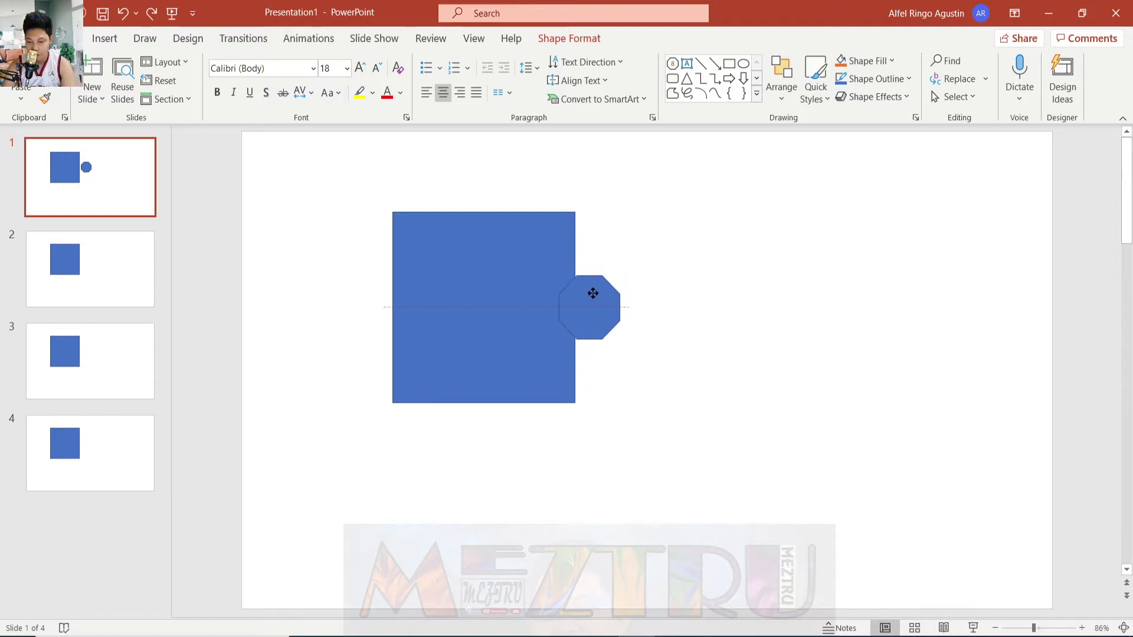
pyautogui.click(690, 261)
pyautogui.moveTo(597, 314); pyautogui.dragTo(595, 313)
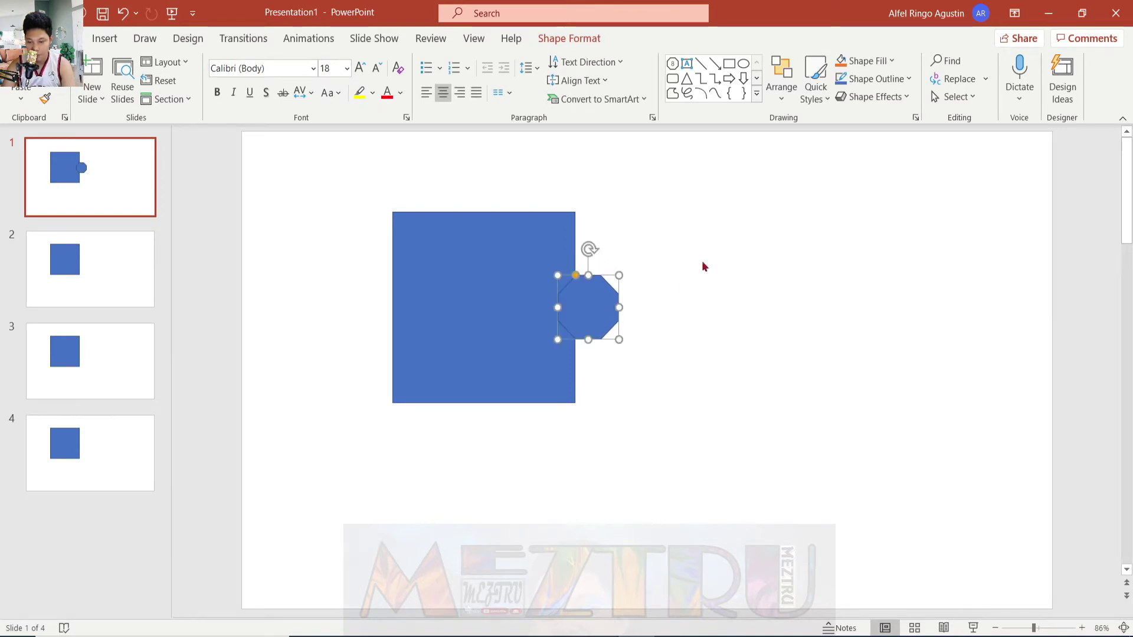
pyautogui.click(751, 234)
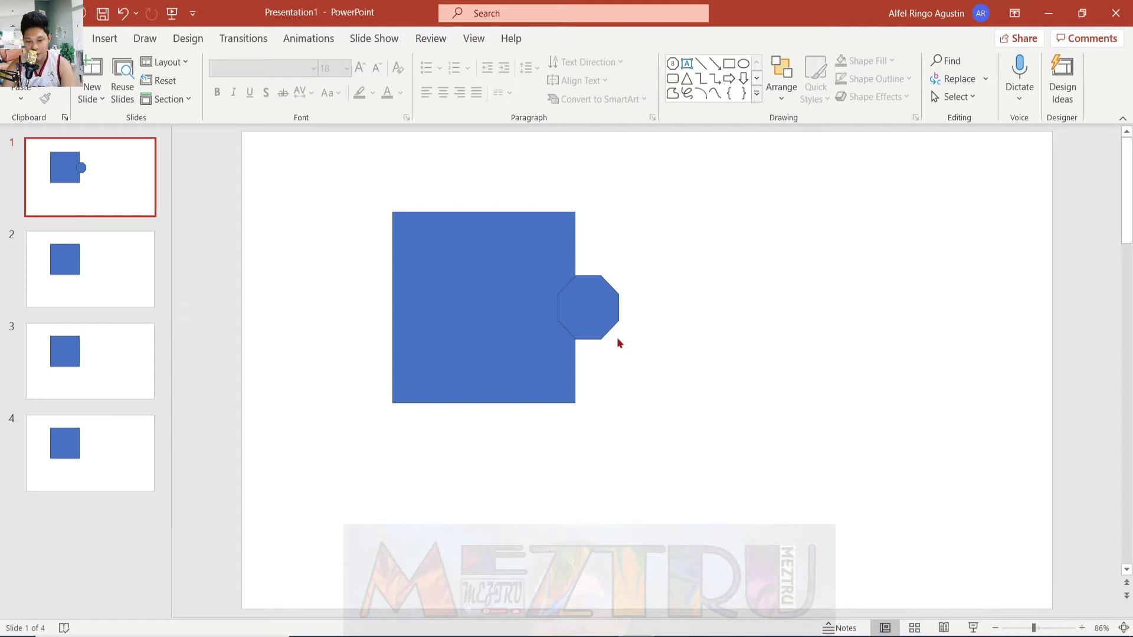
pyautogui.click(605, 316)
# Paste copies of the octagon onto the bottom edge on slide 2 and left edge on slide 3
pyautogui.hotkey('ctrl', 'c')
pyautogui.click(68, 281)
pyautogui.hotkey('ctrl', 'v')
pyautogui.moveTo(589, 312)
pyautogui.mouseDown()
pyautogui.moveTo(499, 439)
pyautogui.moveTo(485, 422)
pyautogui.mouseUp()
pyautogui.press('pagedown')
pyautogui.hotkey('ctrl', 'v')
pyautogui.moveTo(590, 310); pyautogui.dragTo(378, 309)
# Paste the octagon onto the top edge of slide 4's square
pyautogui.click(829, 347)
pyautogui.press('pagedown')
pyautogui.hotkey('ctrl', 'v')
pyautogui.moveTo(587, 295)
pyautogui.mouseDown()
pyautogui.moveTo(480, 177)
pyautogui.moveTo(469, 198)
pyautogui.mouseUp()
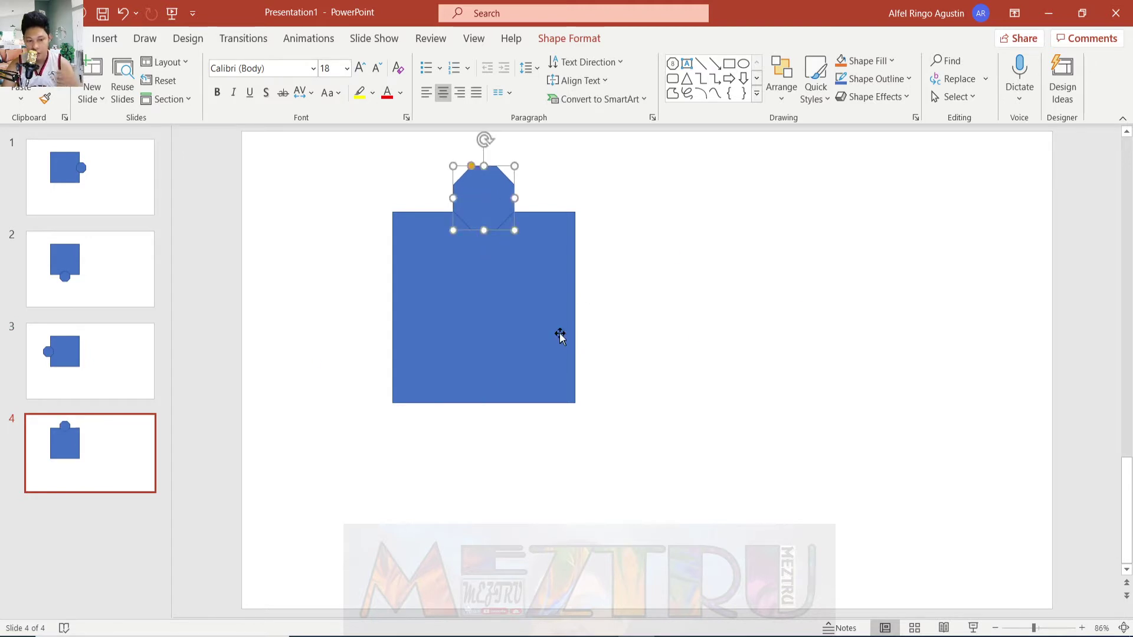
pyautogui.press('pageup')
pyautogui.press('pageup')
pyautogui.press('pageup')
pyautogui.press('pagedown')
pyautogui.click(76, 193)
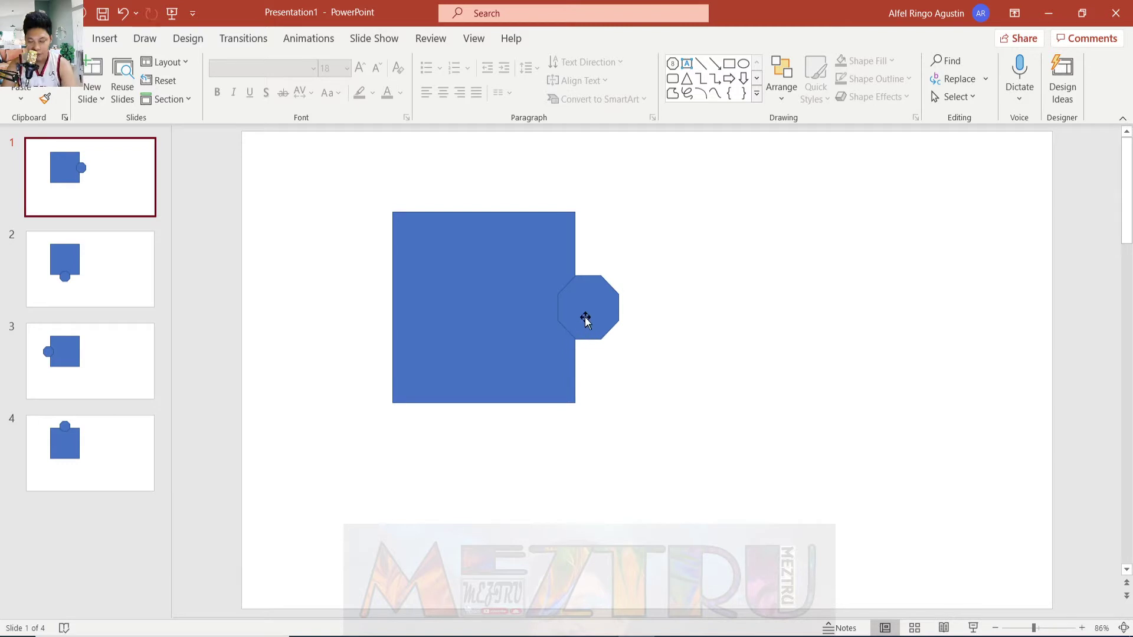
pyautogui.click(515, 293)
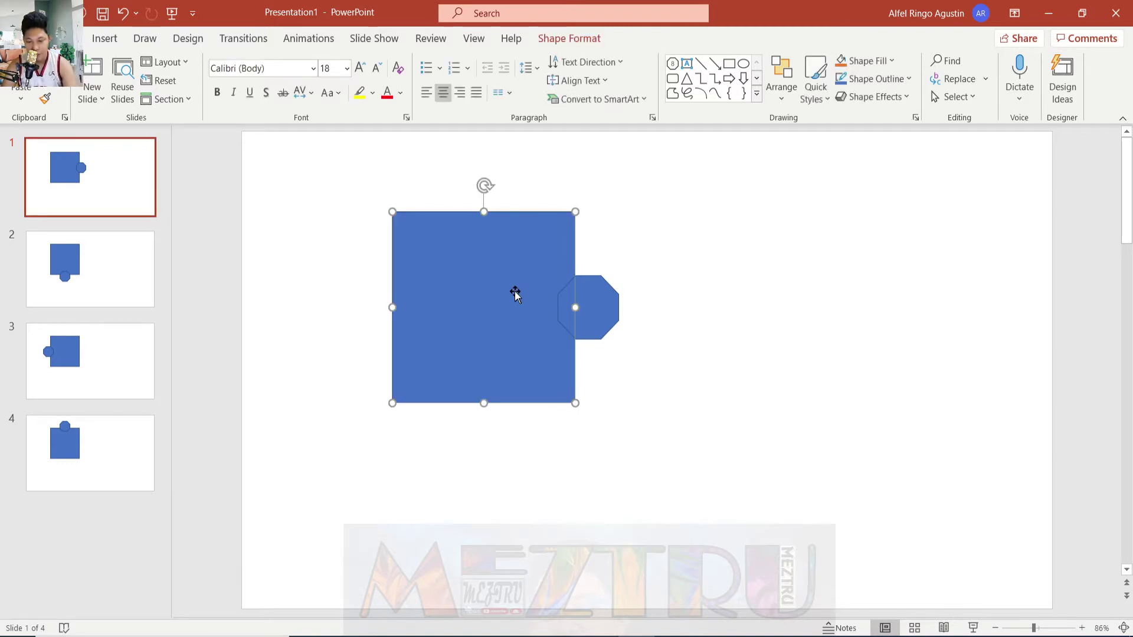
# Union slide 1's square and right-side octagon into one shape
pyautogui.keyDown('shift'); pyautogui.click(594, 308); pyautogui.keyUp('shift')
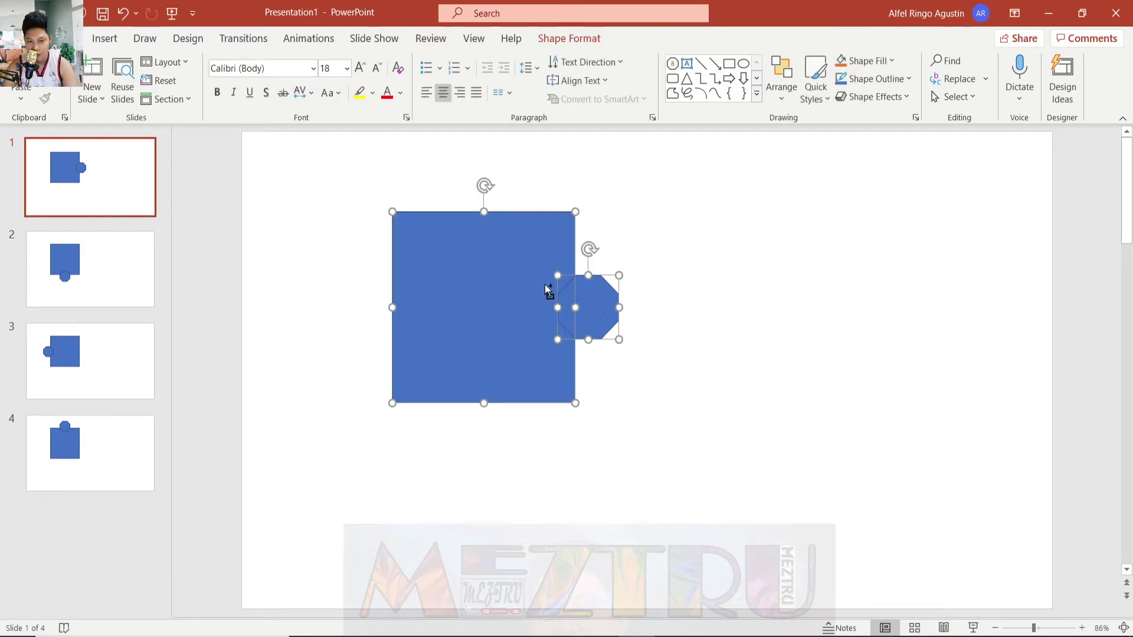
pyautogui.click(561, 39)
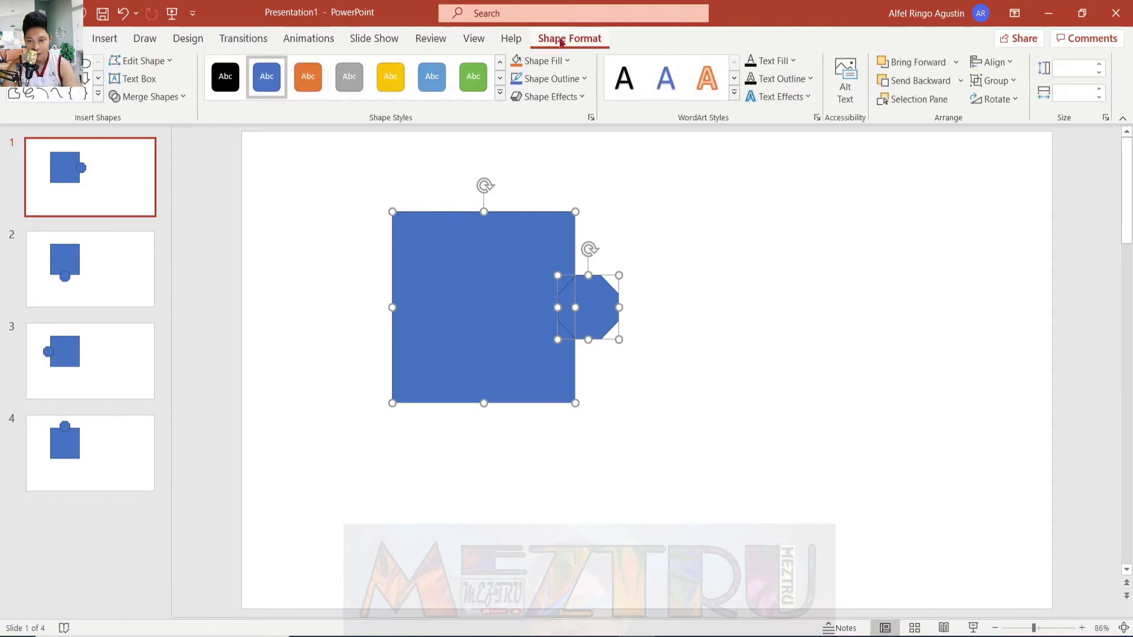
pyautogui.click(148, 97)
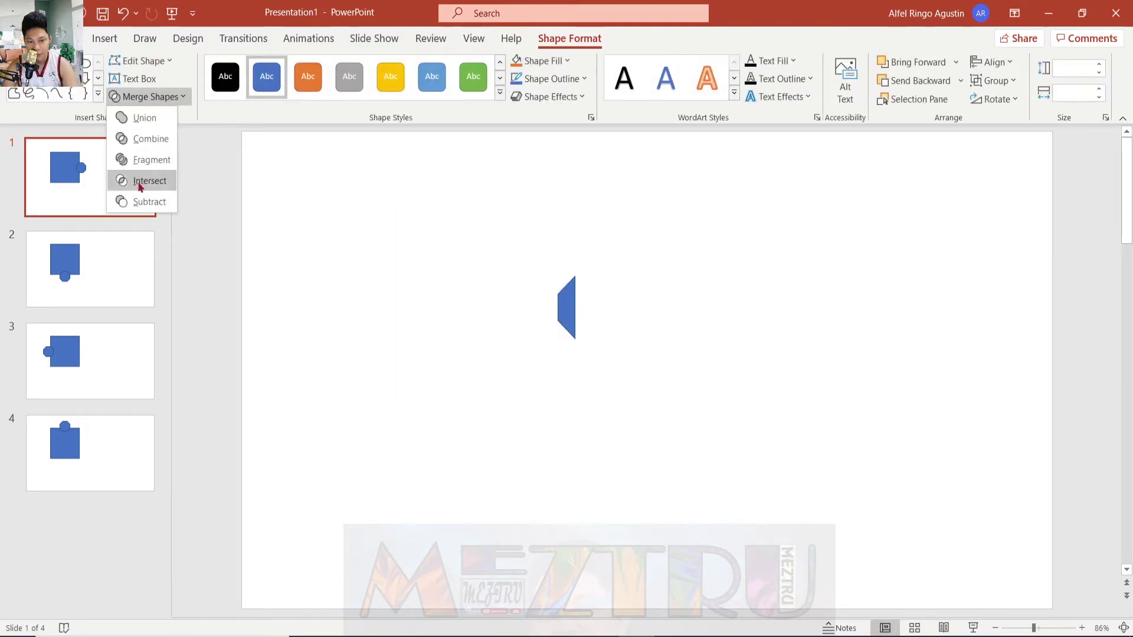
pyautogui.click(144, 118)
pyautogui.click(737, 395)
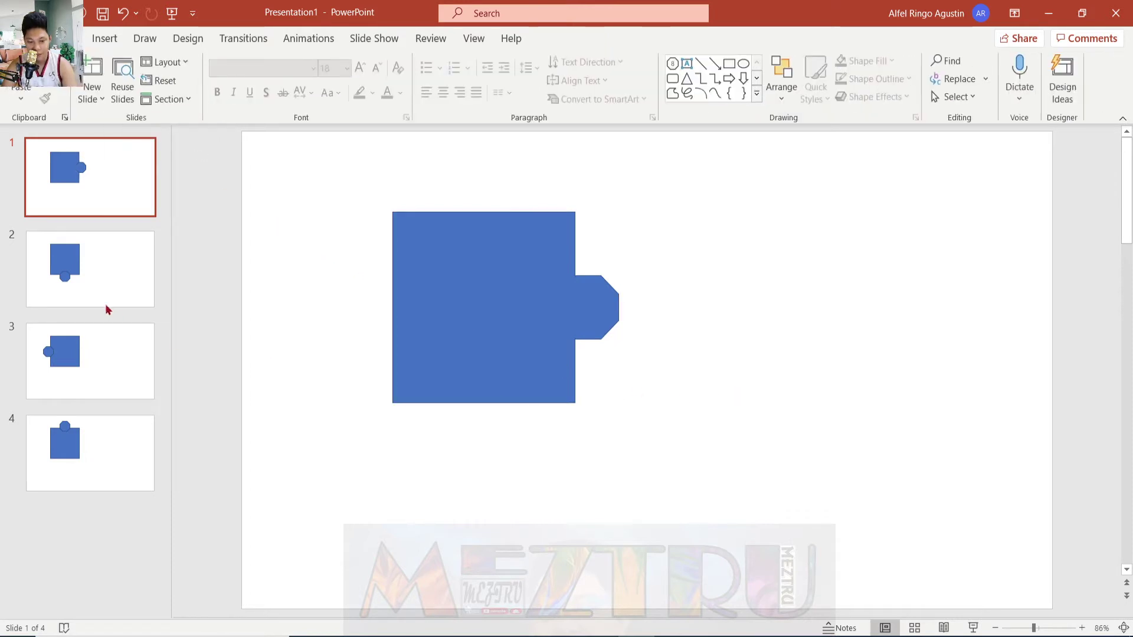
# Union slide 2's square and bottom octagon into one shape
pyautogui.click(94, 282)
pyautogui.click(487, 399)
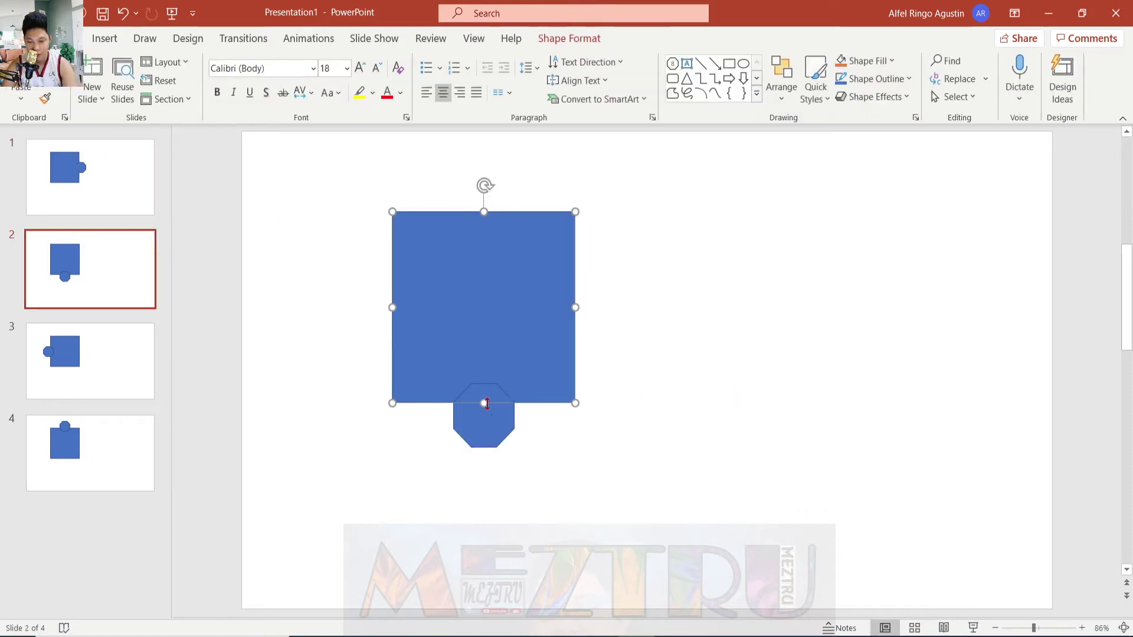
pyautogui.keyDown('shift'); pyautogui.click(489, 420); pyautogui.keyUp('shift')
pyautogui.click(564, 41)
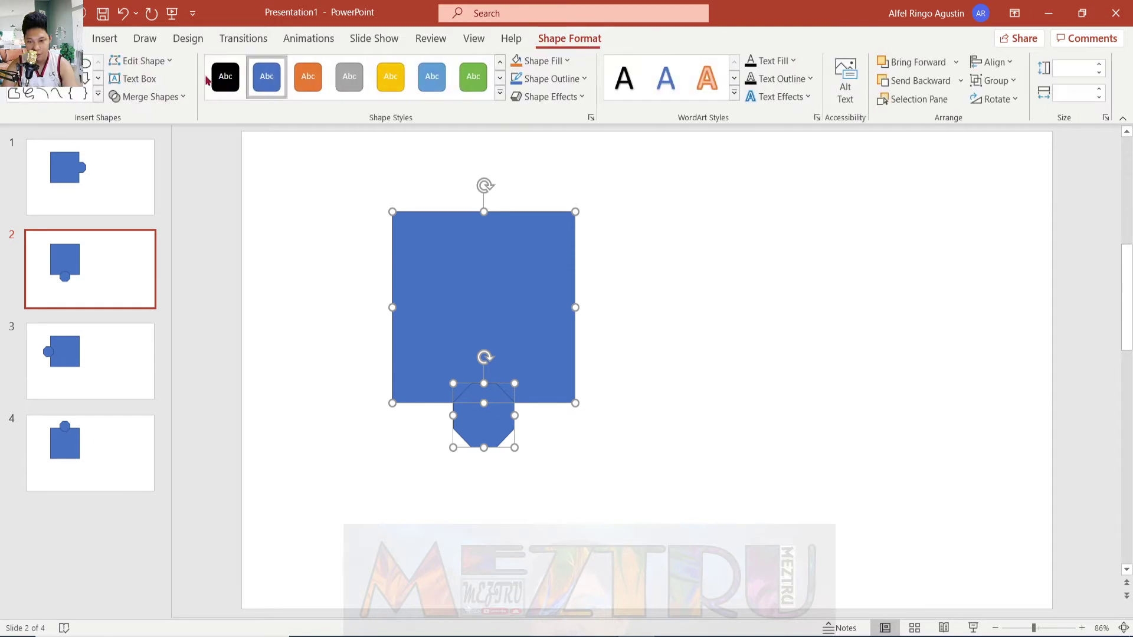
pyautogui.click(147, 96)
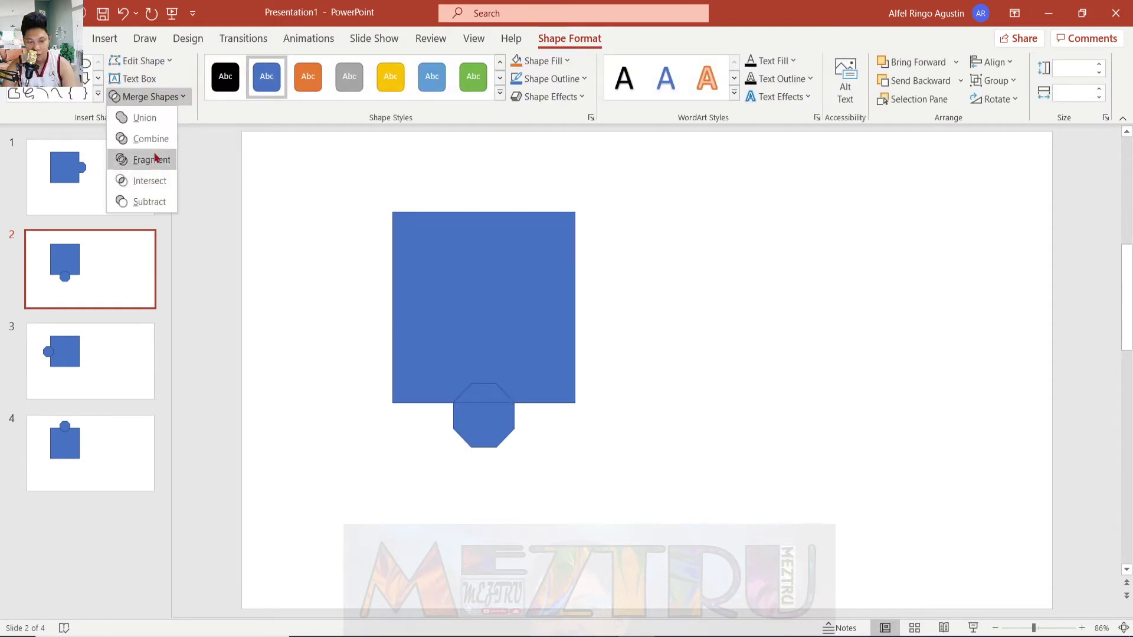
pyautogui.click(145, 118)
pyautogui.click(112, 365)
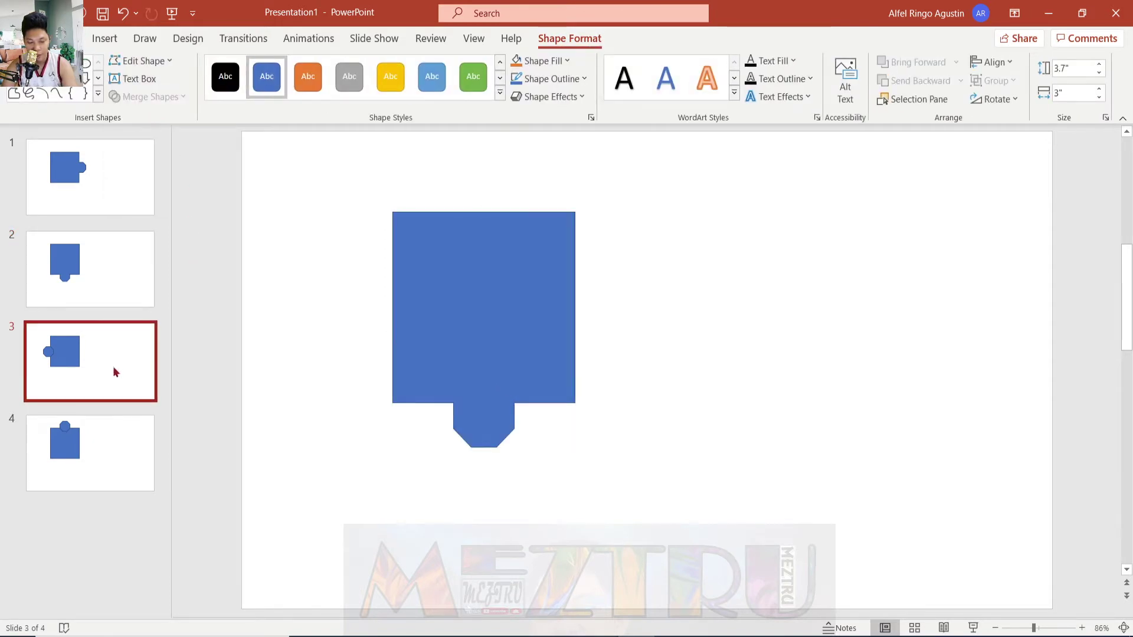
pyautogui.click(114, 211)
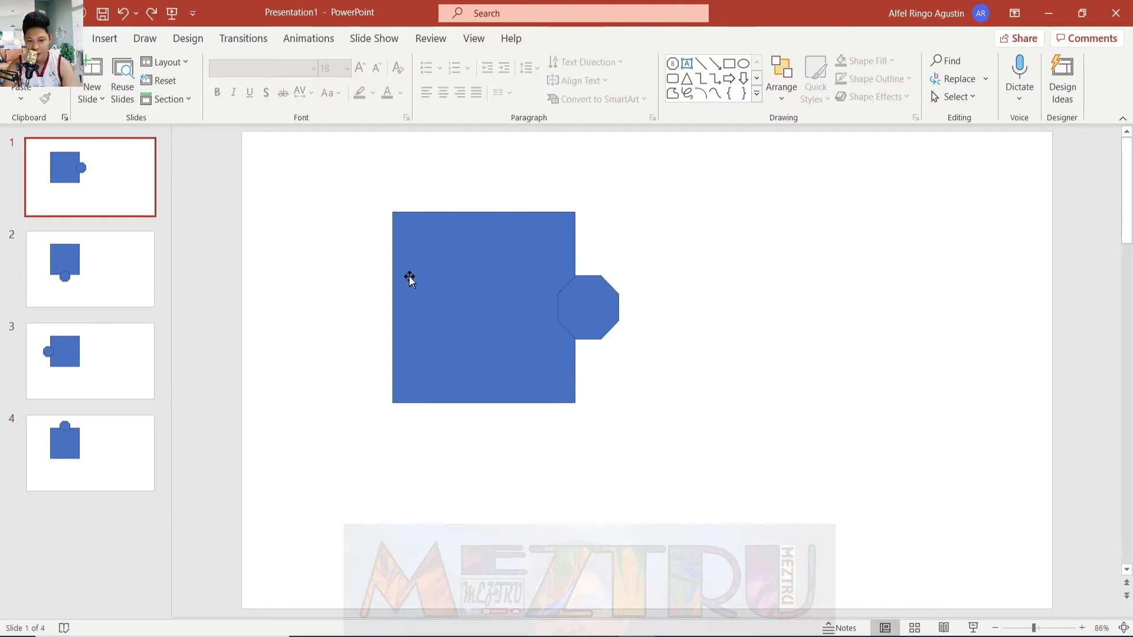
# Merge the square and octagon with Union on slides 1 and 2
pyautogui.click(501, 301)
pyautogui.keyDown('shift'); pyautogui.click(593, 307); pyautogui.keyUp('shift')
pyautogui.click(569, 39)
pyautogui.click(146, 97)
pyautogui.click(141, 117)
pyautogui.click(90, 269)
pyautogui.click(479, 378)
pyautogui.keyDown('shift'); pyautogui.click(474, 419); pyautogui.keyUp('shift')
pyautogui.click(145, 96)
pyautogui.click(141, 116)
# Merge the square and octagon with Union on slides 3 and 4, then check slide 1
pyautogui.click(89, 361)
pyautogui.click(392, 281)
pyautogui.keyDown('shift'); pyautogui.click(392, 281); pyautogui.keyUp('shift')
pyautogui.click(146, 96)
pyautogui.click(142, 116)
pyautogui.click(90, 453)
pyautogui.click(466, 248)
pyautogui.keyDown('shift'); pyautogui.click(510, 175); pyautogui.keyUp('shift')
pyautogui.click(146, 97)
pyautogui.click(142, 116)
pyautogui.click(90, 360)
pyautogui.click(111, 417)
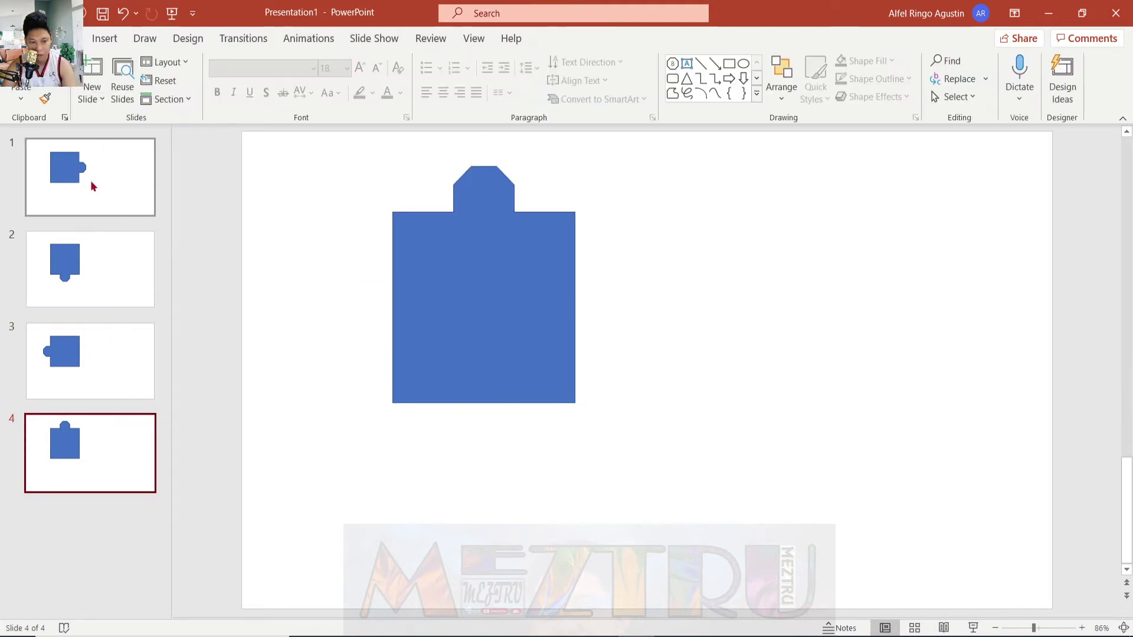
pyautogui.click(92, 186)
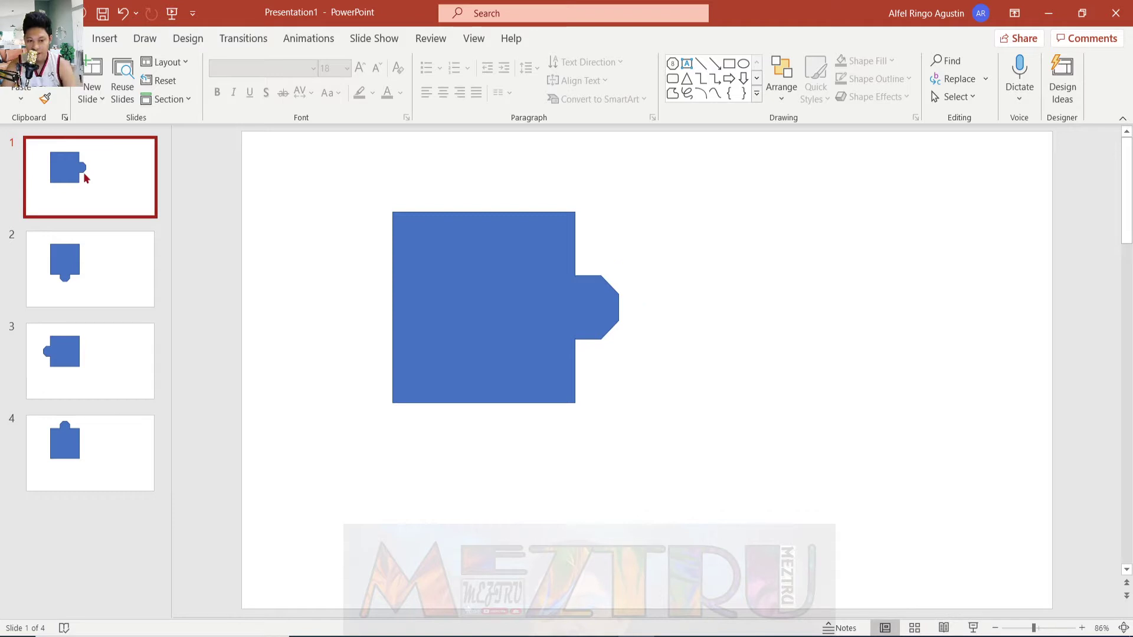
pyautogui.click(92, 463)
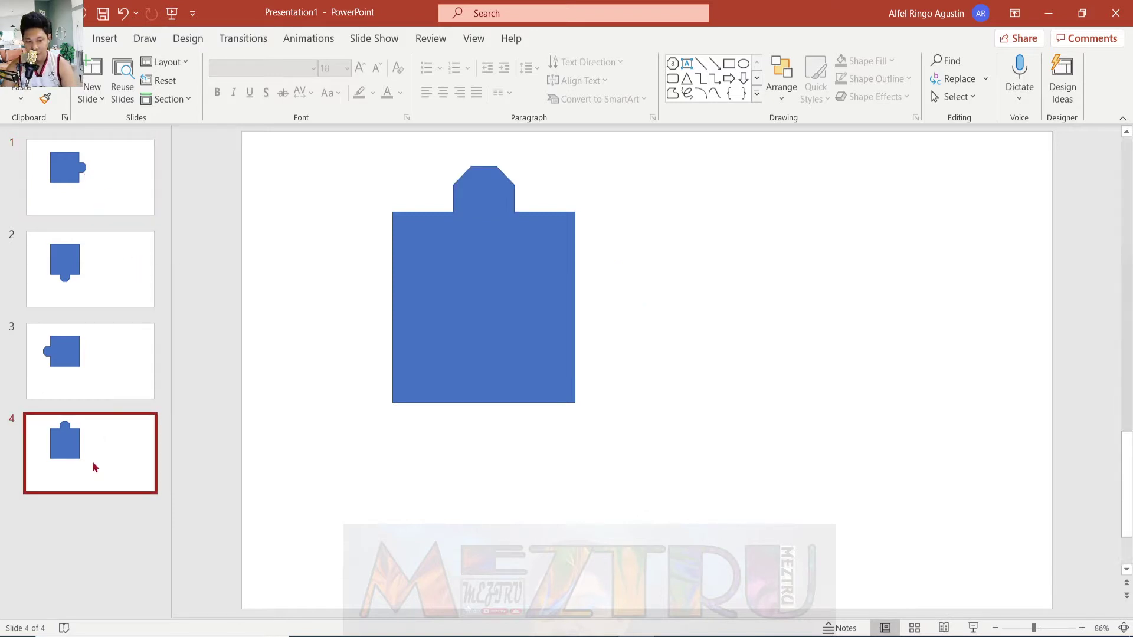
# Copy slide 4's piece onto slide 1, with its top knob overlapping the piece's bottom edge
pyautogui.click(481, 278)
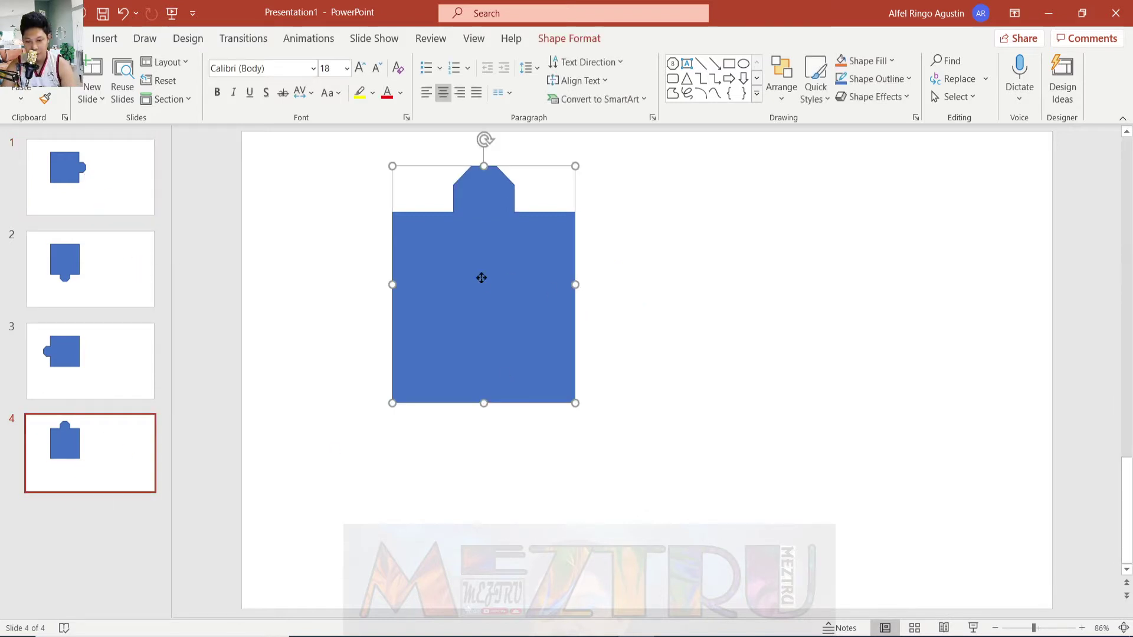
pyautogui.rightClick(509, 300)
pyautogui.click(543, 298)
pyautogui.press('Home')
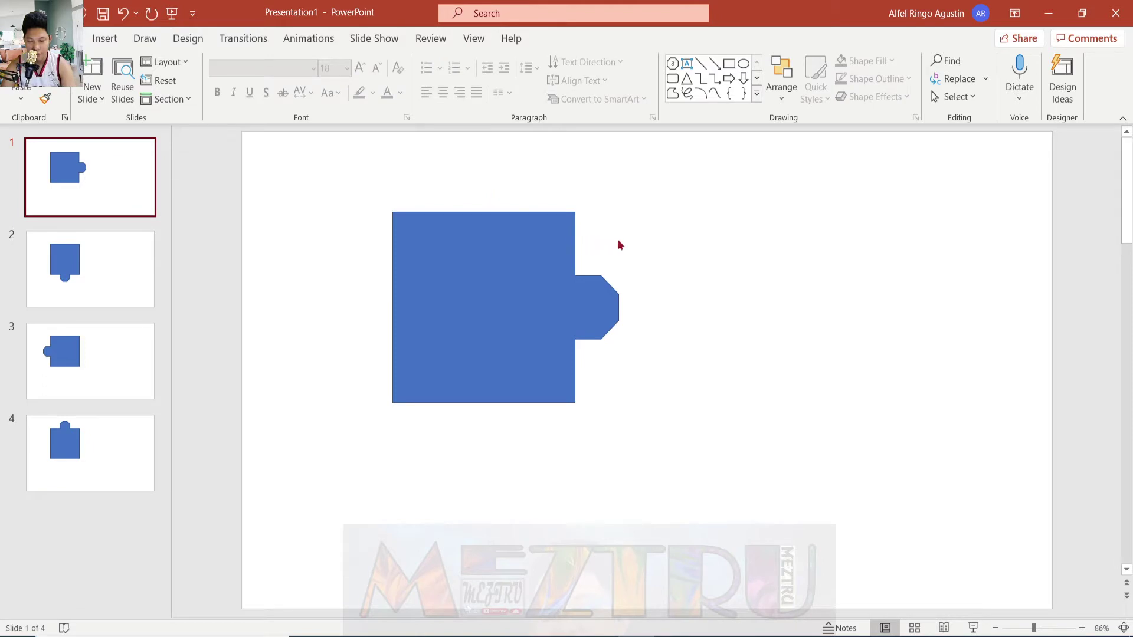
pyautogui.rightClick(670, 252)
pyautogui.click(717, 289)
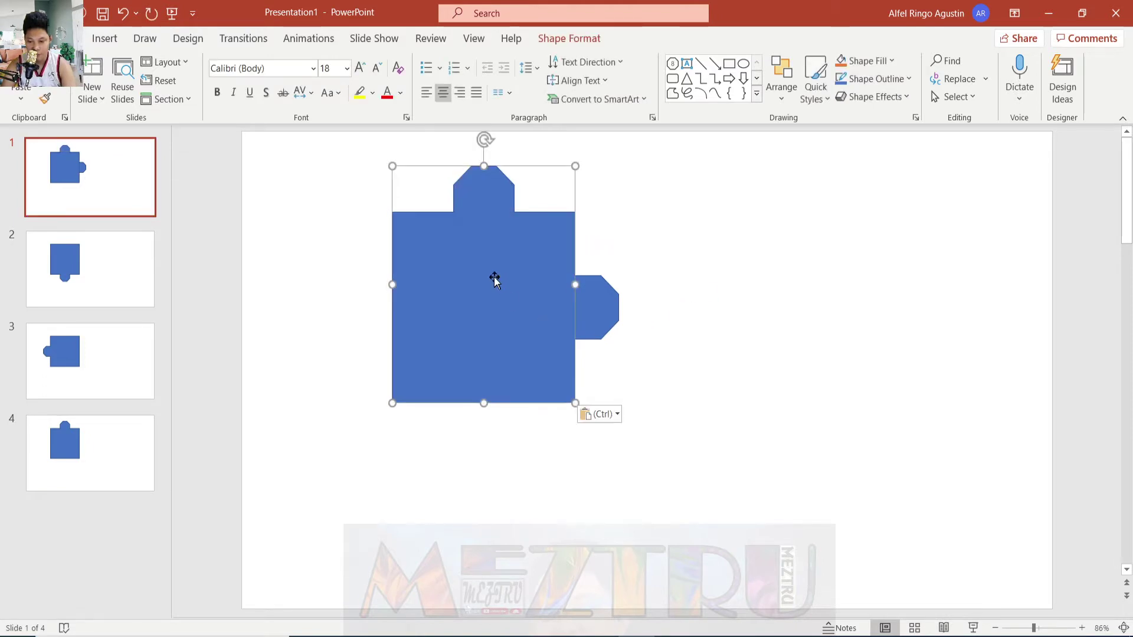
pyautogui.moveTo(494, 278); pyautogui.dragTo(492, 467)
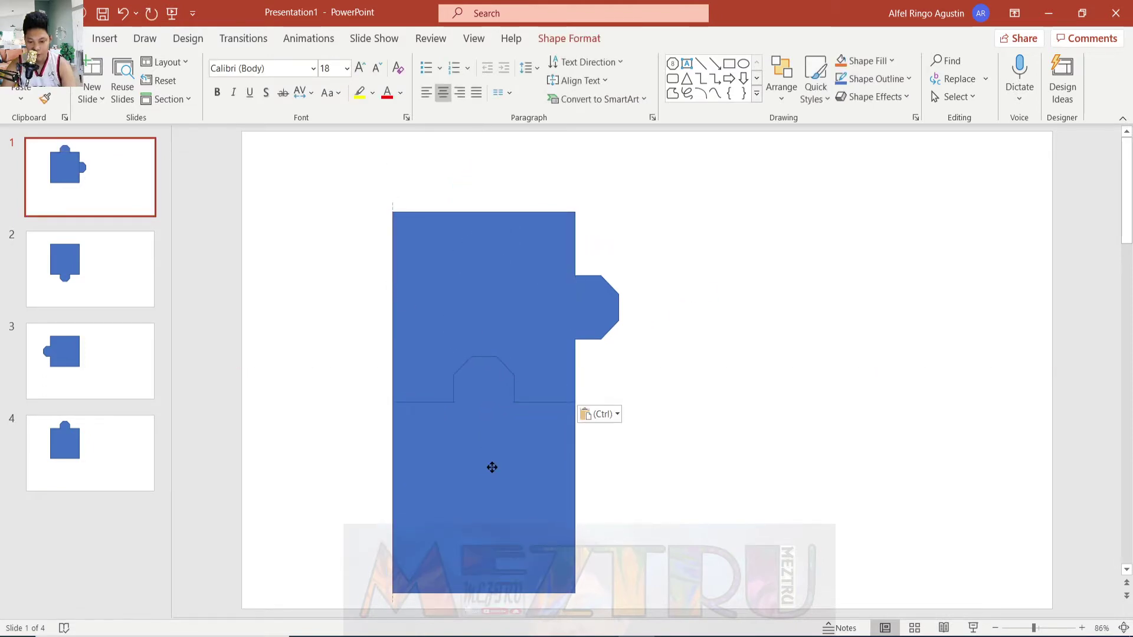
pyautogui.moveTo(493, 468); pyautogui.dragTo(492, 469)
pyautogui.press('Escape')
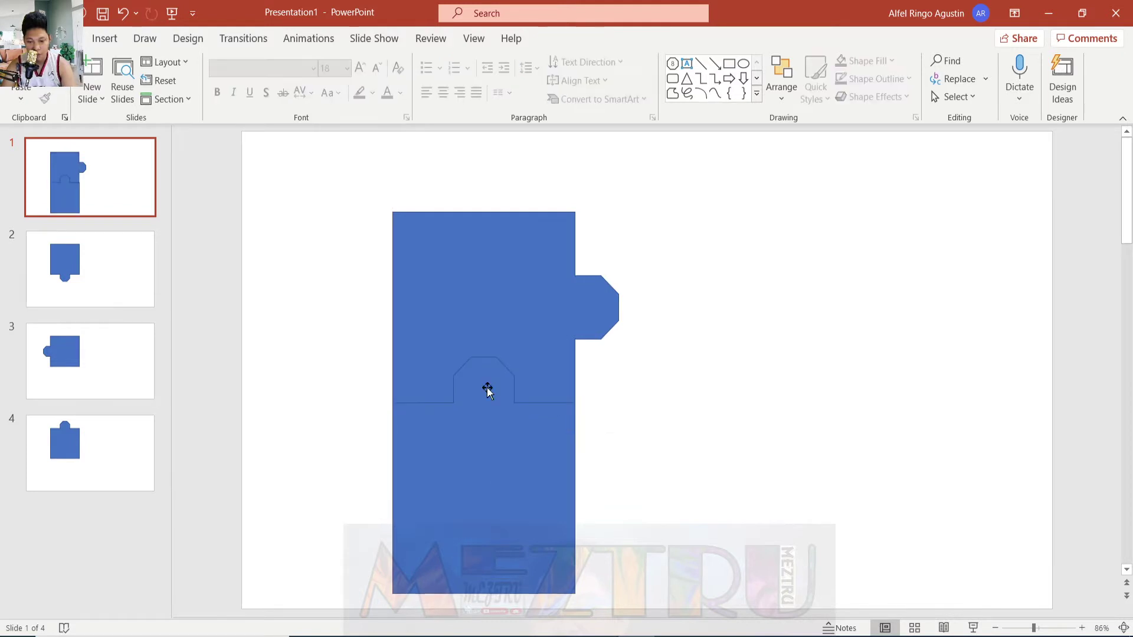
# Subtract the copy from slide 1's piece to cut a notch in its bottom edge
pyautogui.click(441, 246)
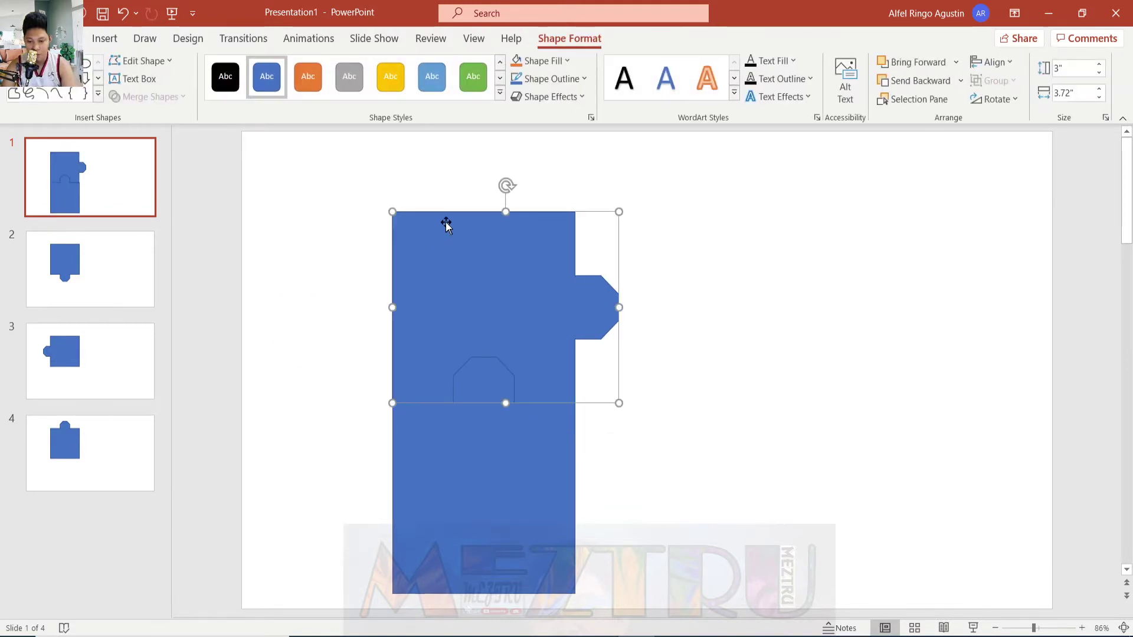
pyautogui.keyDown('shift'); pyautogui.click(478, 446); pyautogui.keyUp('shift')
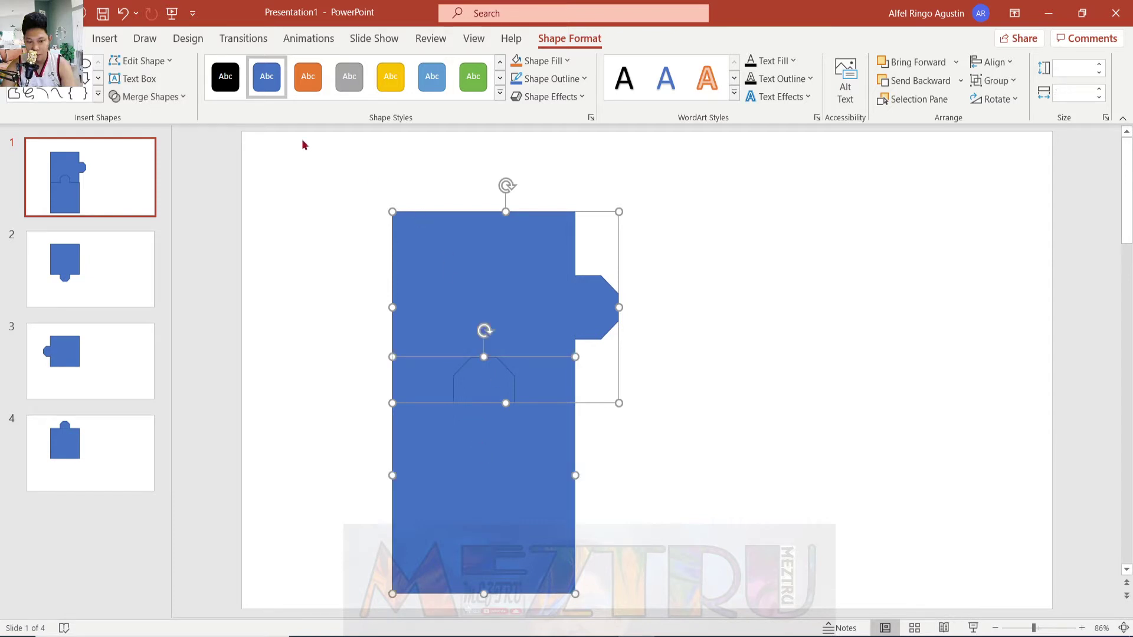
pyautogui.click(180, 104)
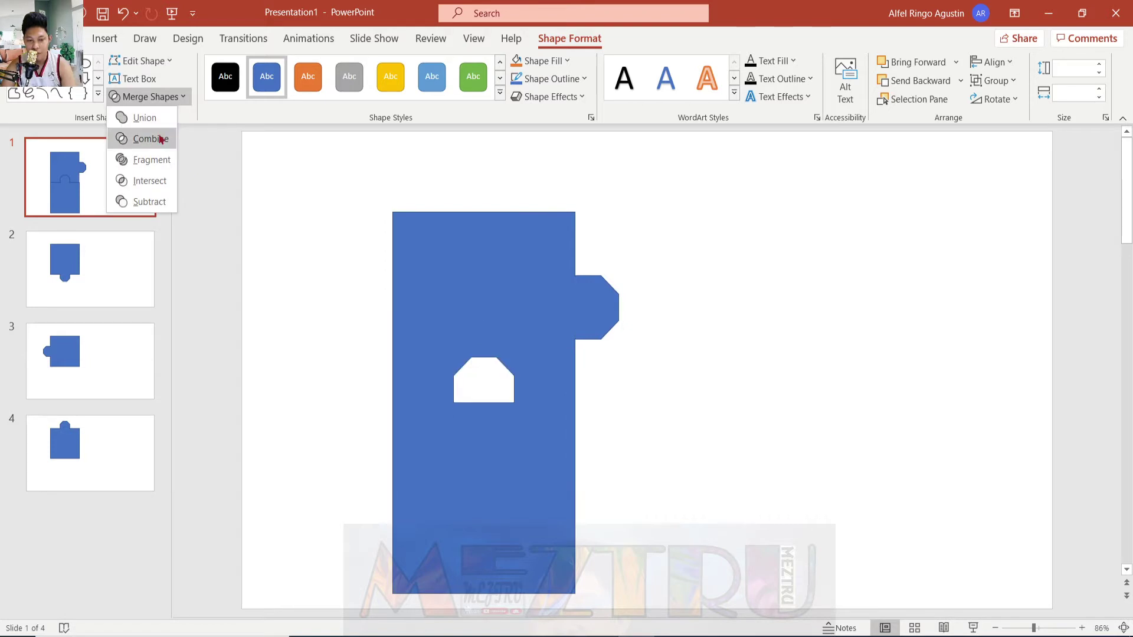
pyautogui.click(149, 202)
pyautogui.click(989, 306)
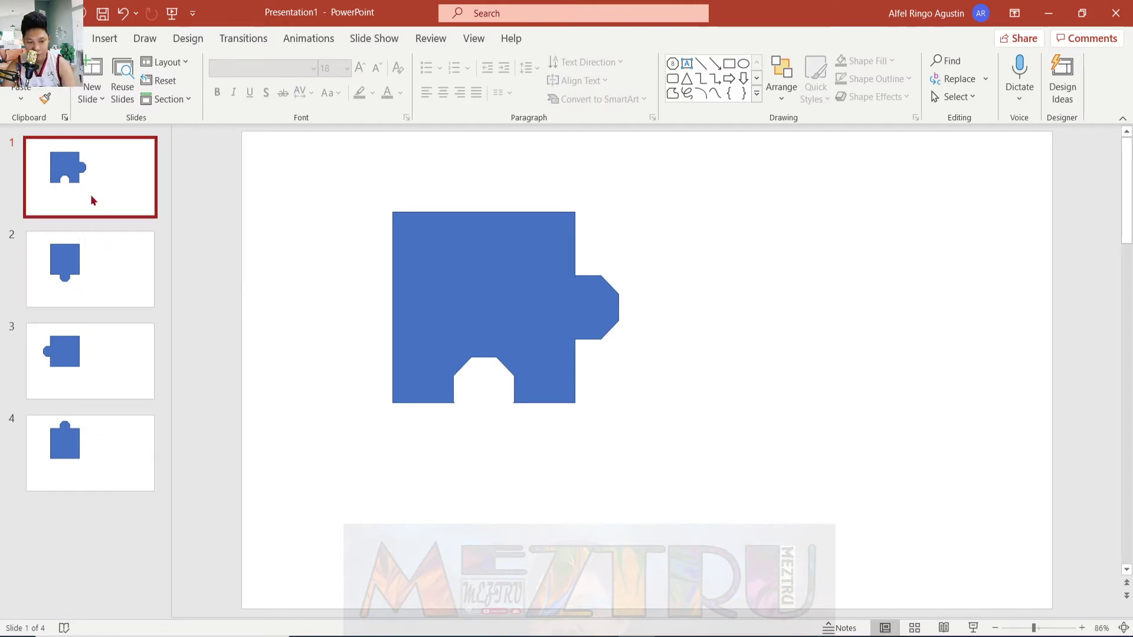
pyautogui.click(436, 284)
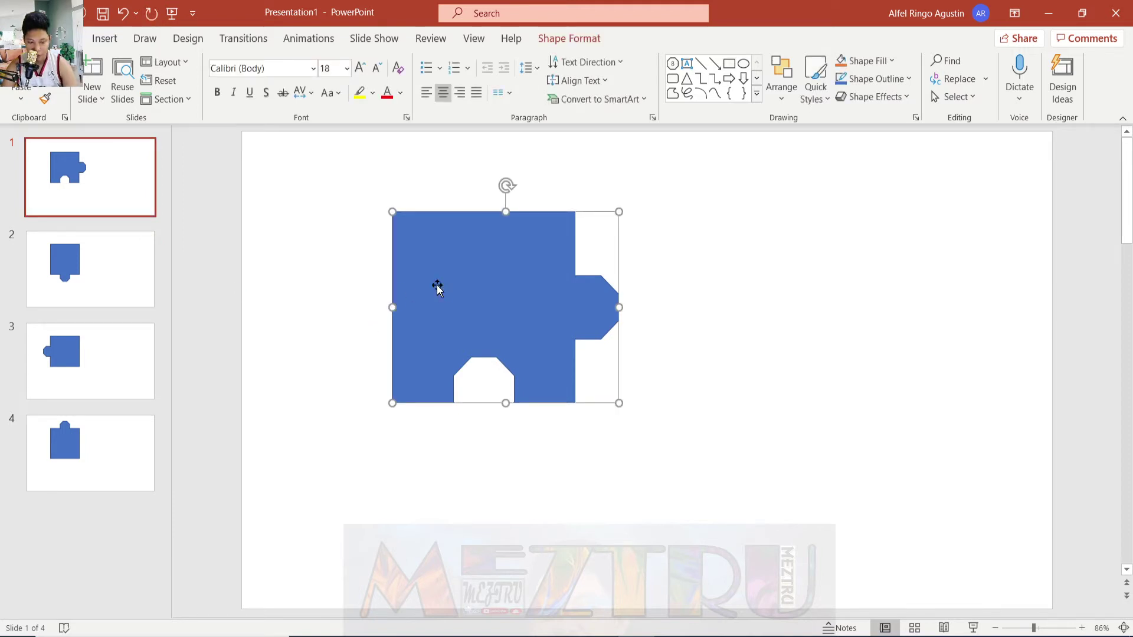
# Paste slide 1's piece onto slide 2, lined up against the left side of slide 2's piece
pyautogui.click(87, 270)
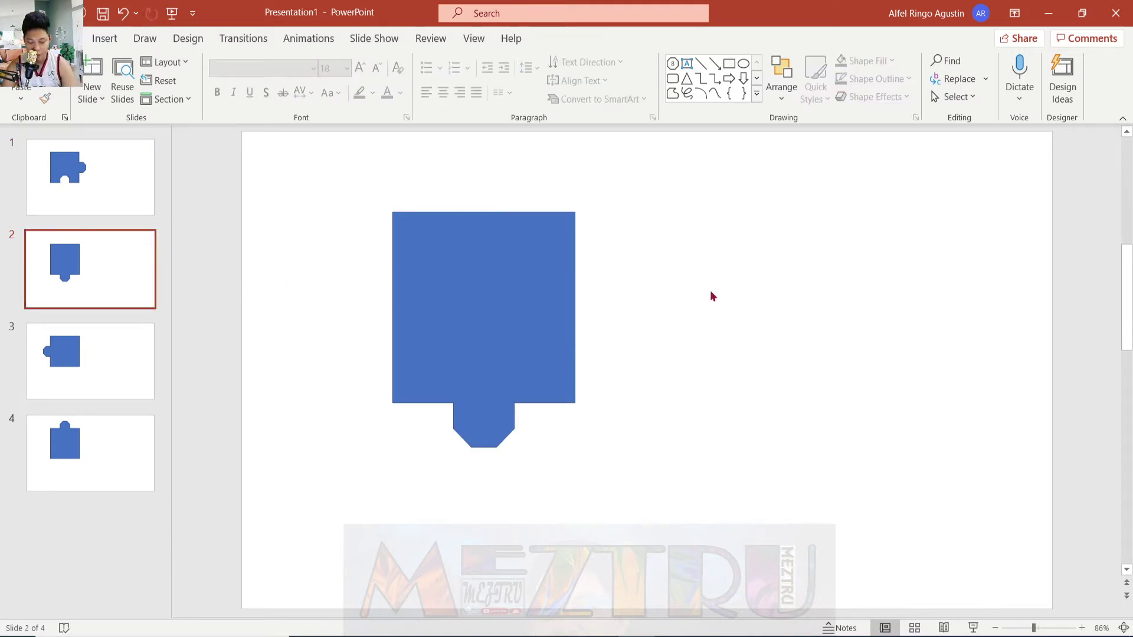
pyautogui.hotkey('ctrl', 'v')
pyautogui.moveTo(525, 293); pyautogui.dragTo(341, 284)
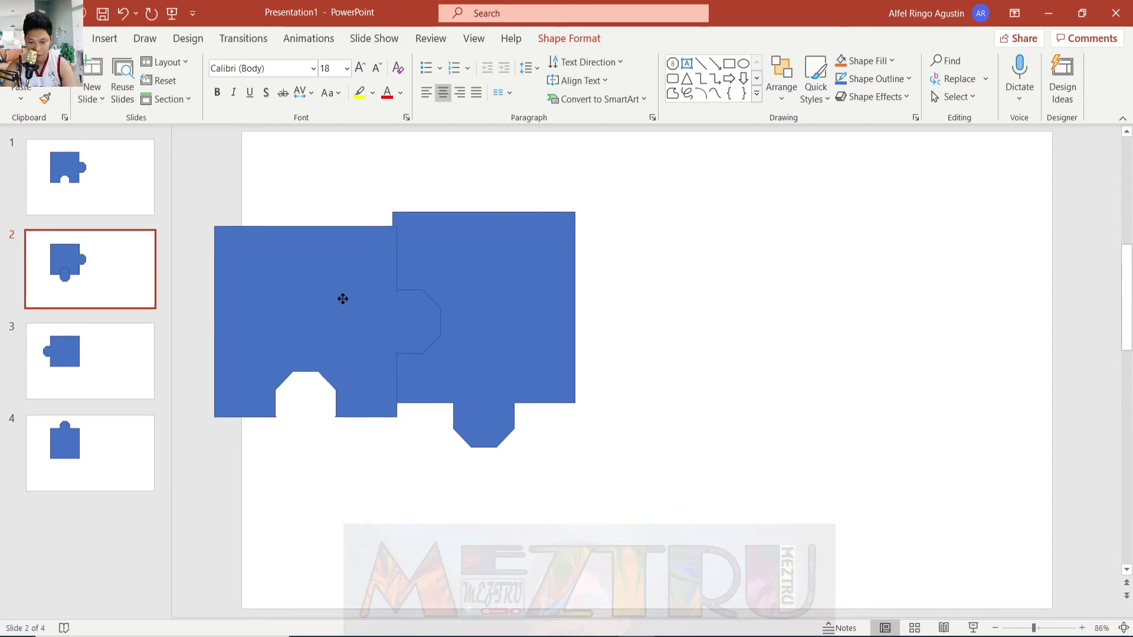
pyautogui.moveTo(341, 284); pyautogui.dragTo(339, 284)
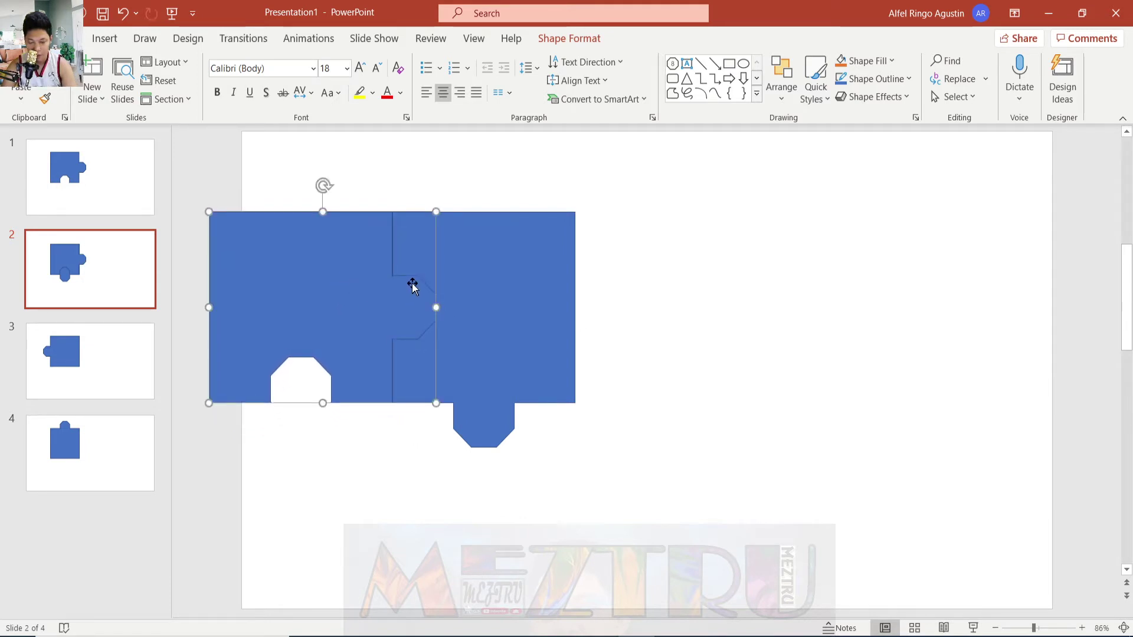
# Subtract the pasted piece from slide 2's piece, notching its left edge
pyautogui.click(512, 290)
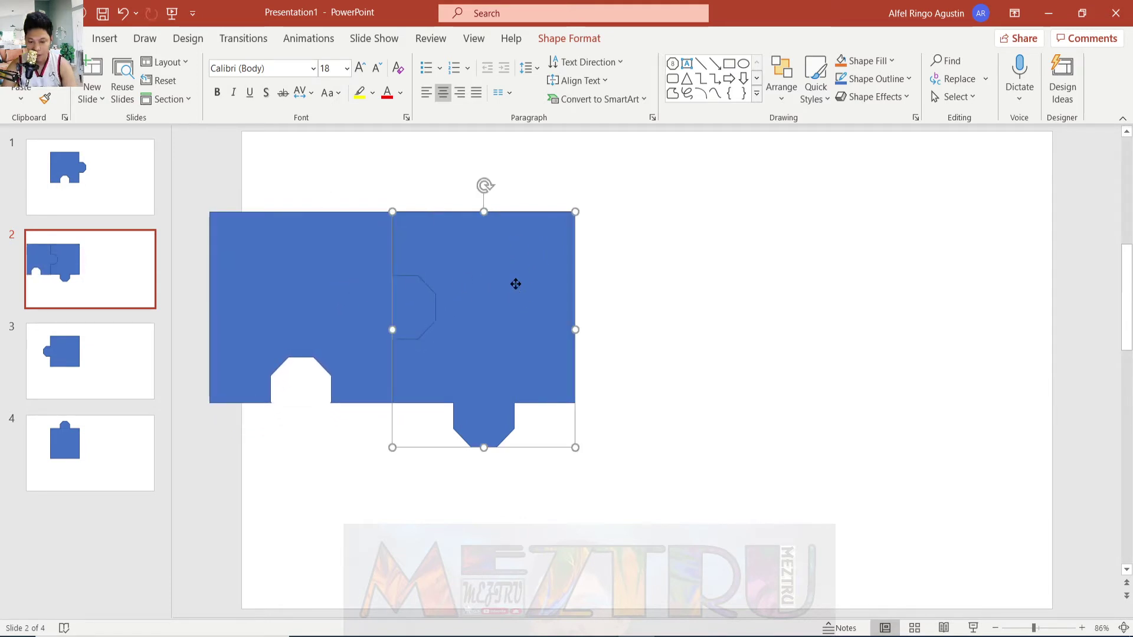
pyautogui.keyDown('shift'); pyautogui.click(290, 275); pyautogui.keyUp('shift')
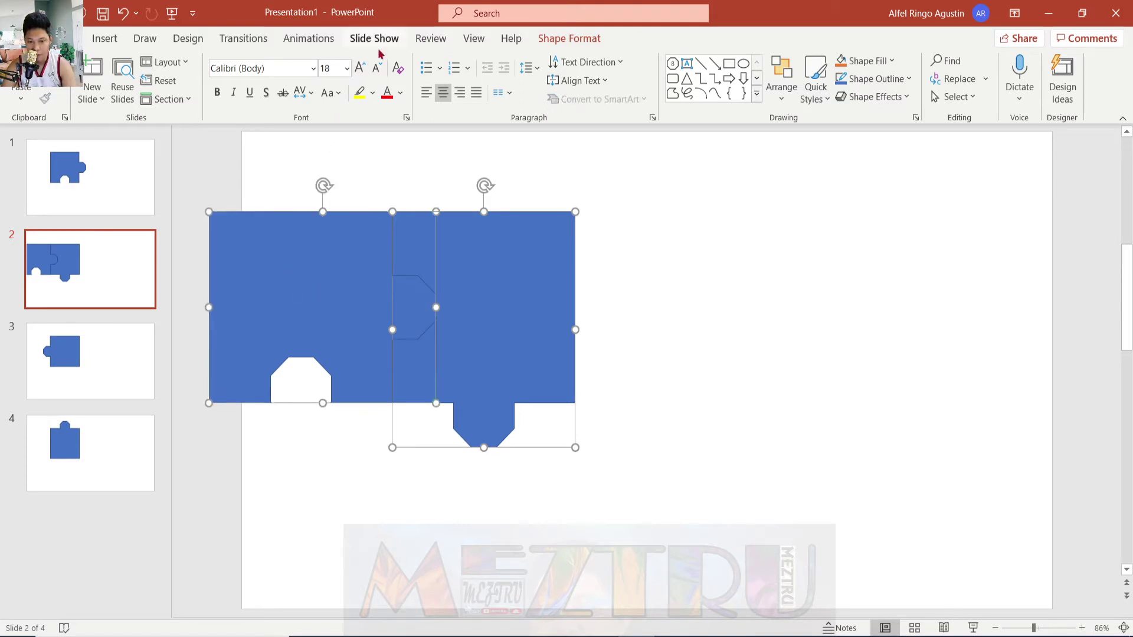
pyautogui.click(569, 41)
pyautogui.click(148, 96)
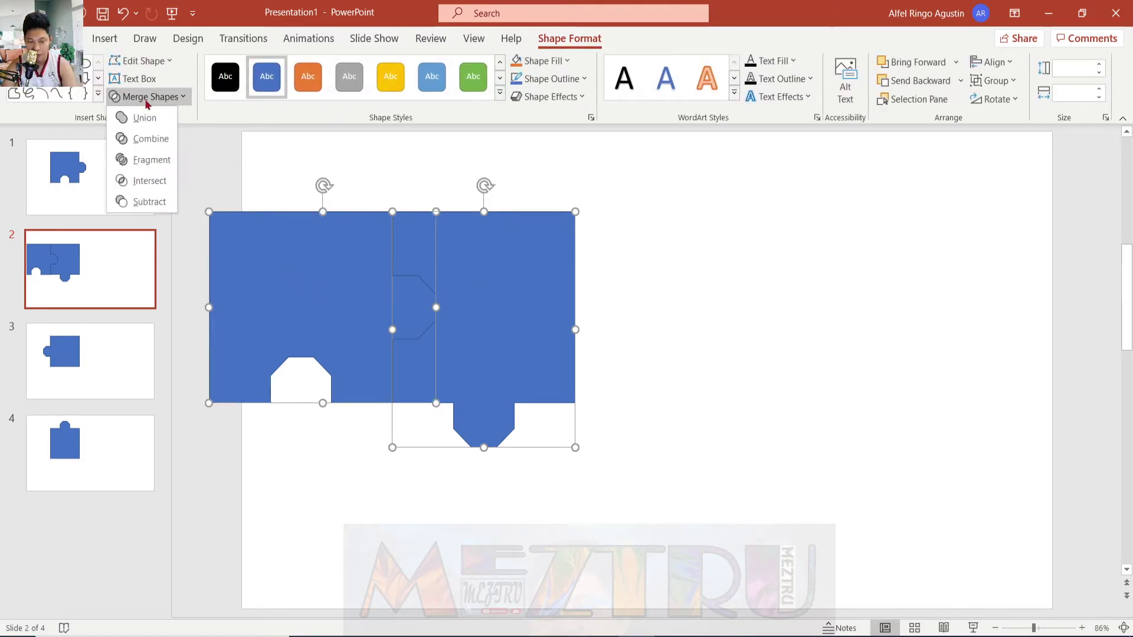
pyautogui.click(143, 202)
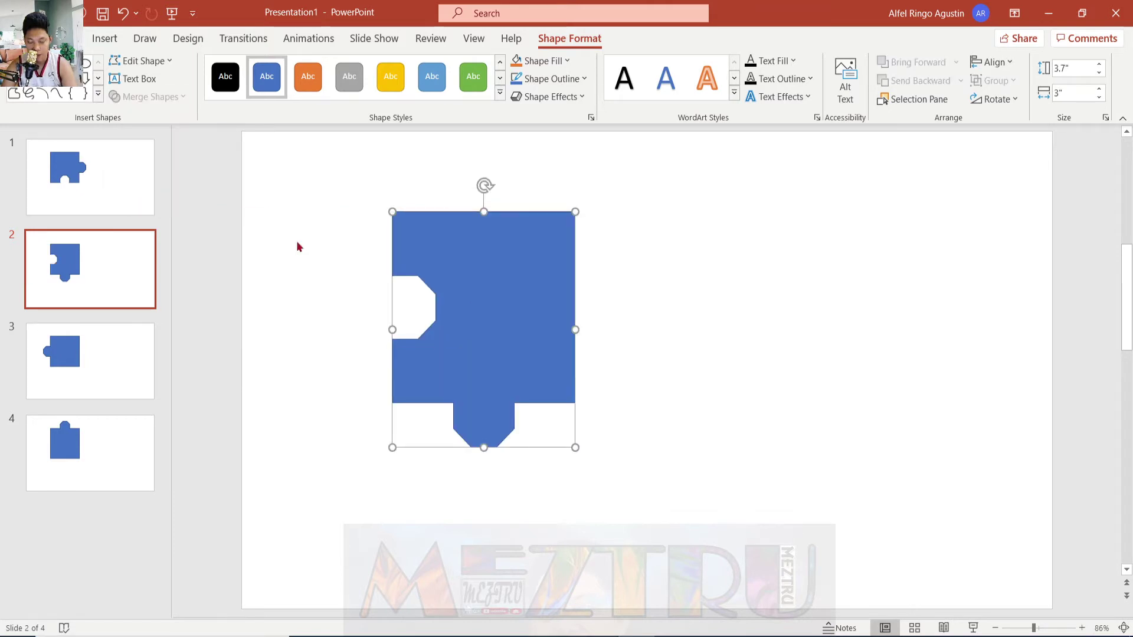
pyautogui.click(526, 299)
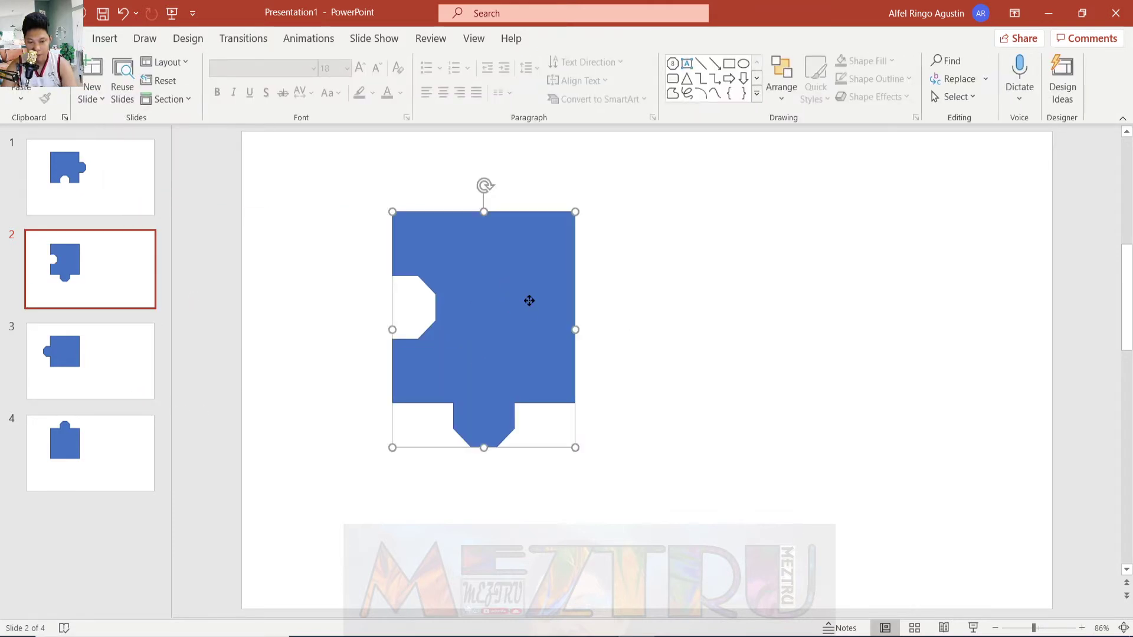
pyautogui.click(135, 348)
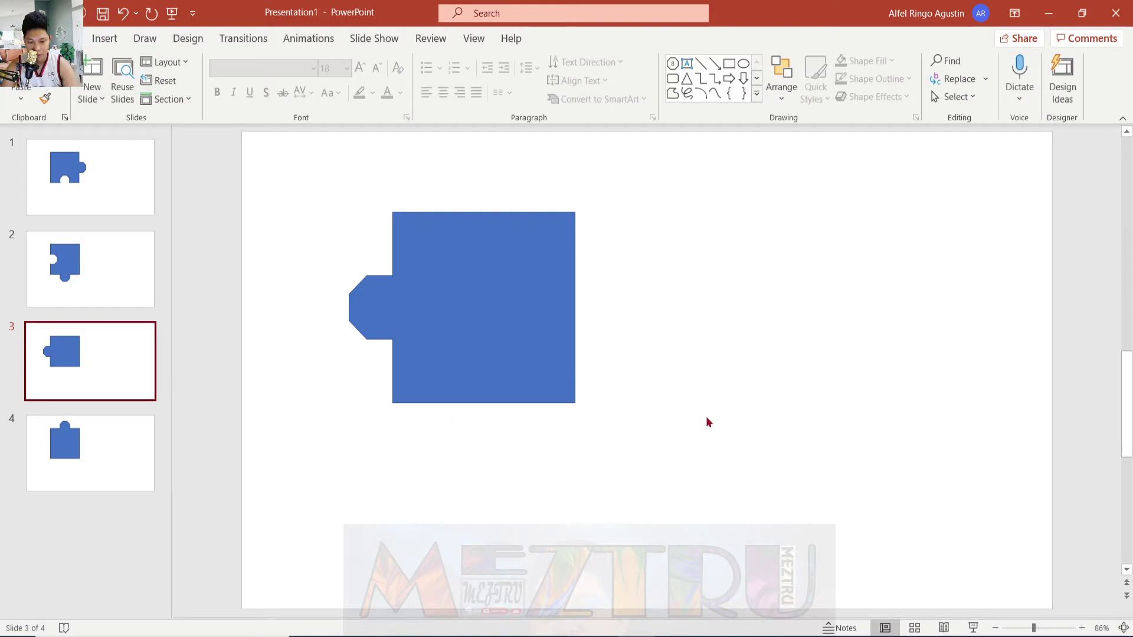
# Overlap the upper piece's tab on the slide 3 piece and Subtract it, cutting a notch in the top edge
pyautogui.moveTo(506, 335); pyautogui.dragTo(507, 144)
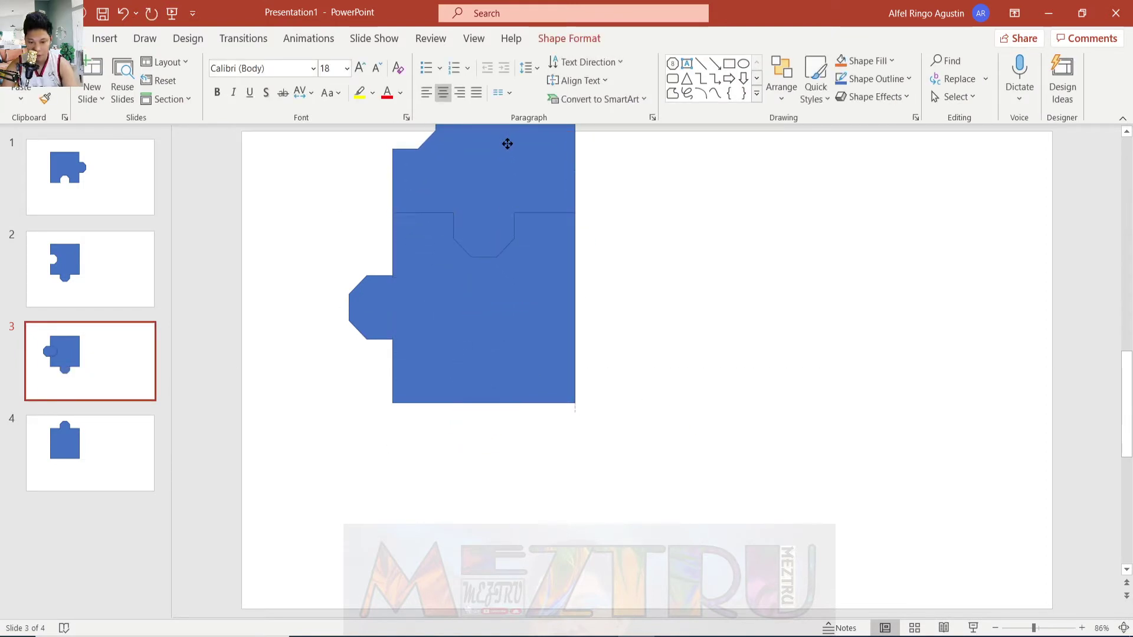
pyautogui.click(711, 334)
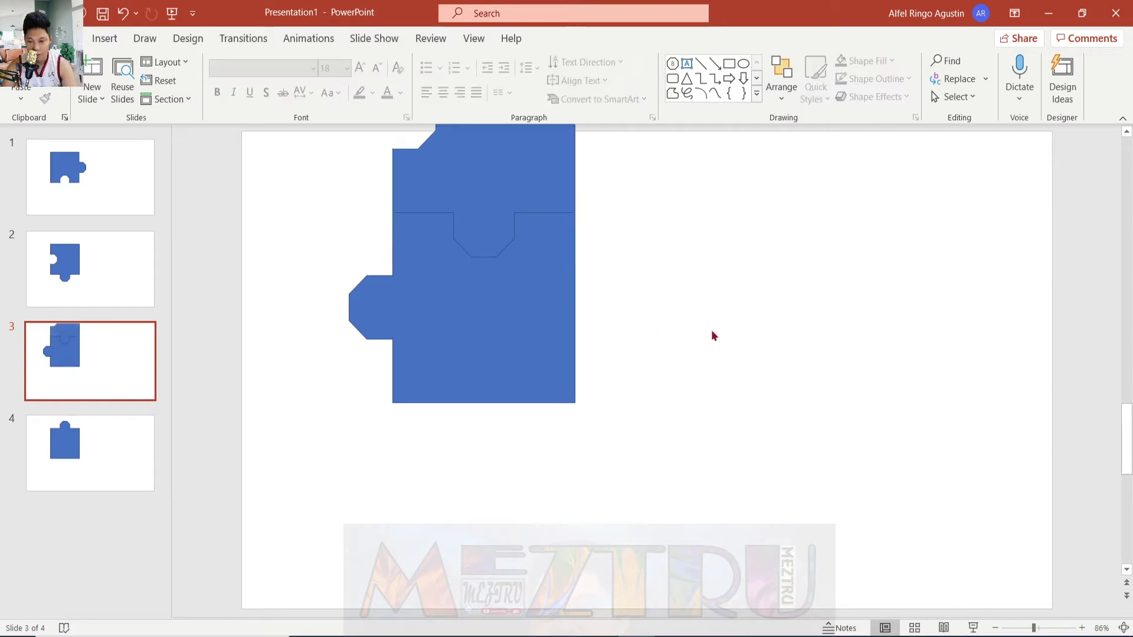
pyautogui.click(508, 335)
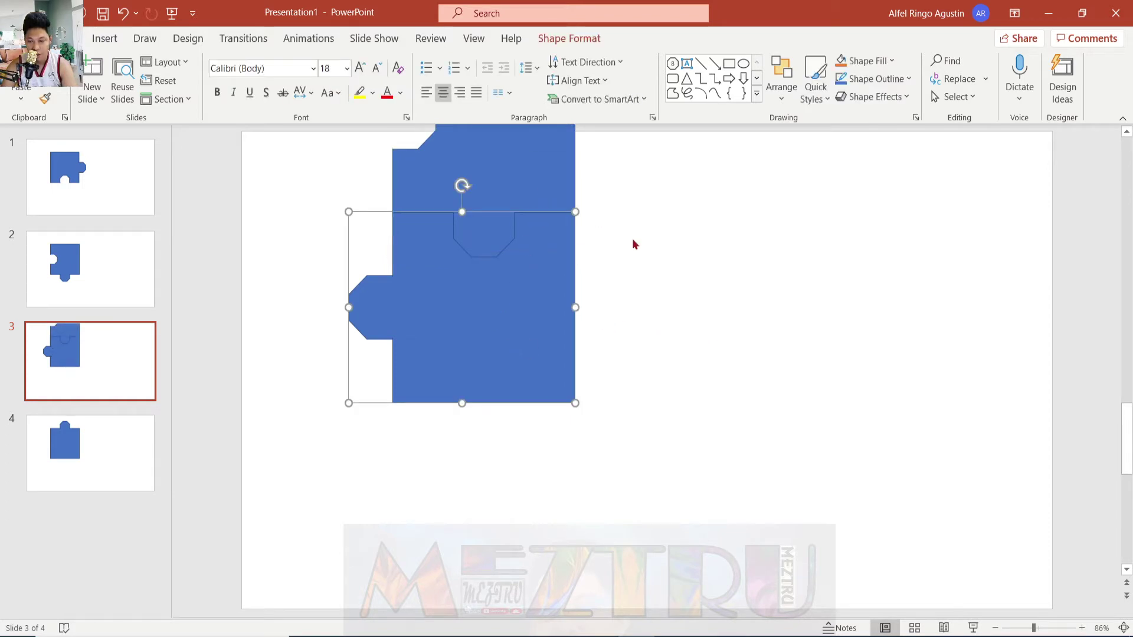
pyautogui.scroll(2, 626, 236)
pyautogui.scroll(1, 641, 248)
pyautogui.keyDown('shift'); pyautogui.click(528, 214); pyautogui.keyUp('shift')
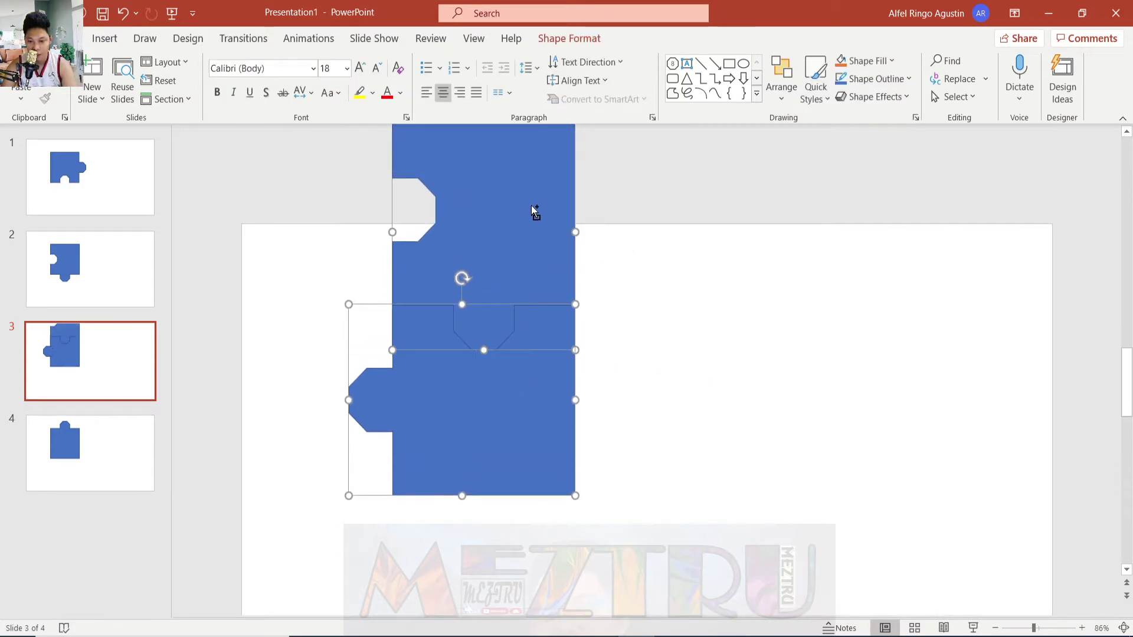
pyautogui.click(545, 39)
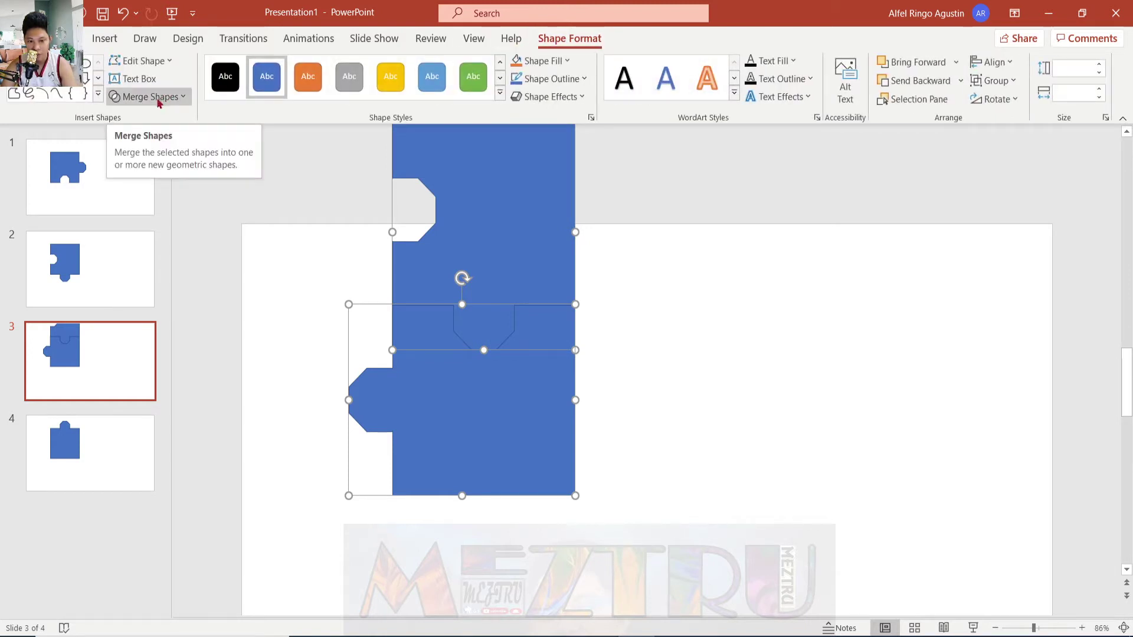
pyautogui.click(158, 97)
pyautogui.click(143, 200)
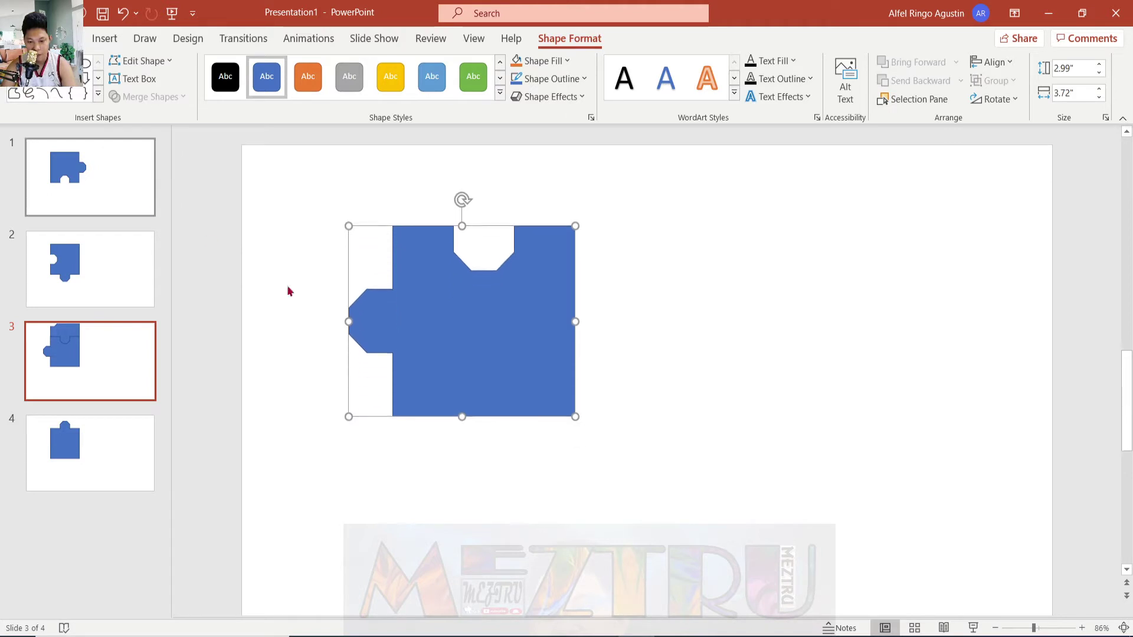
pyautogui.click(289, 291)
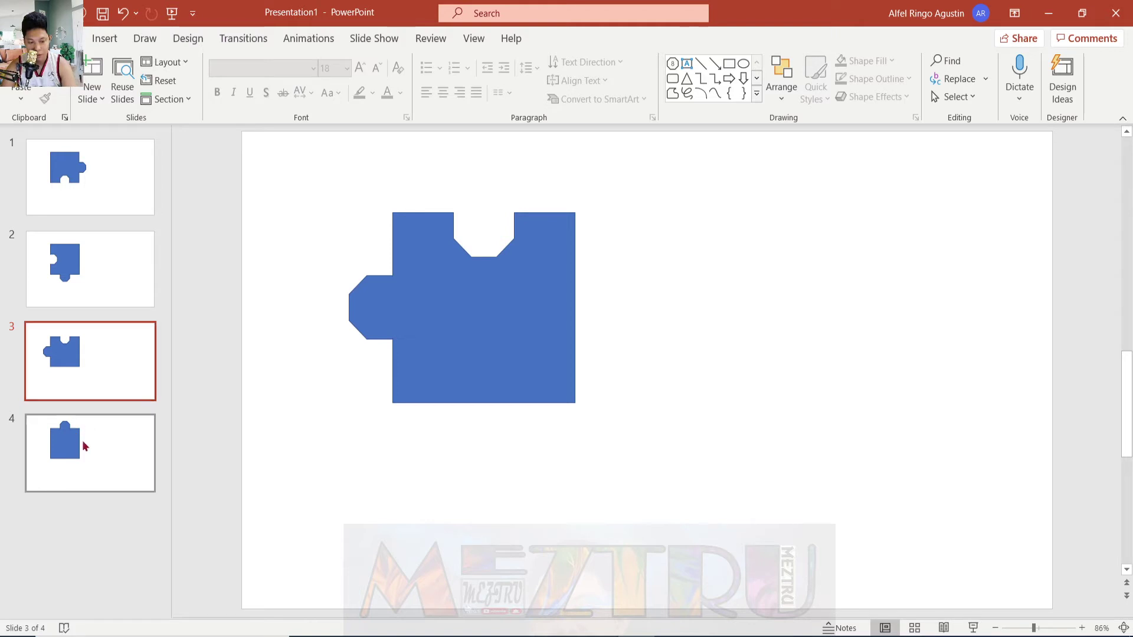
pyautogui.click(518, 320)
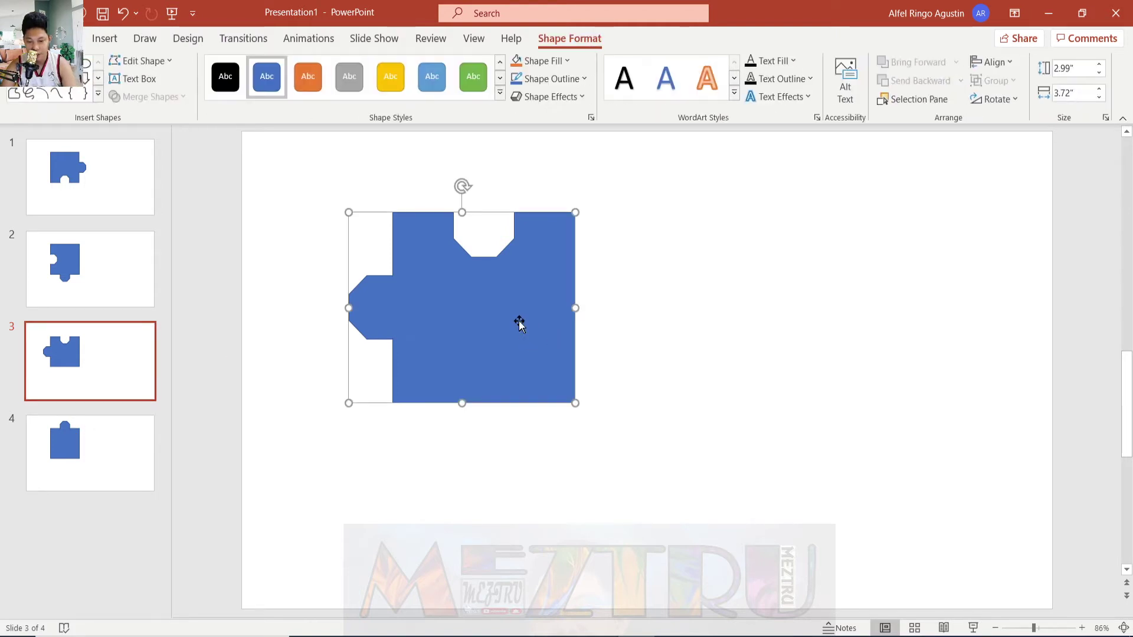
# Paste the copied piece on slide 4, flush against the right side of that slide's piece
pyautogui.click(108, 458)
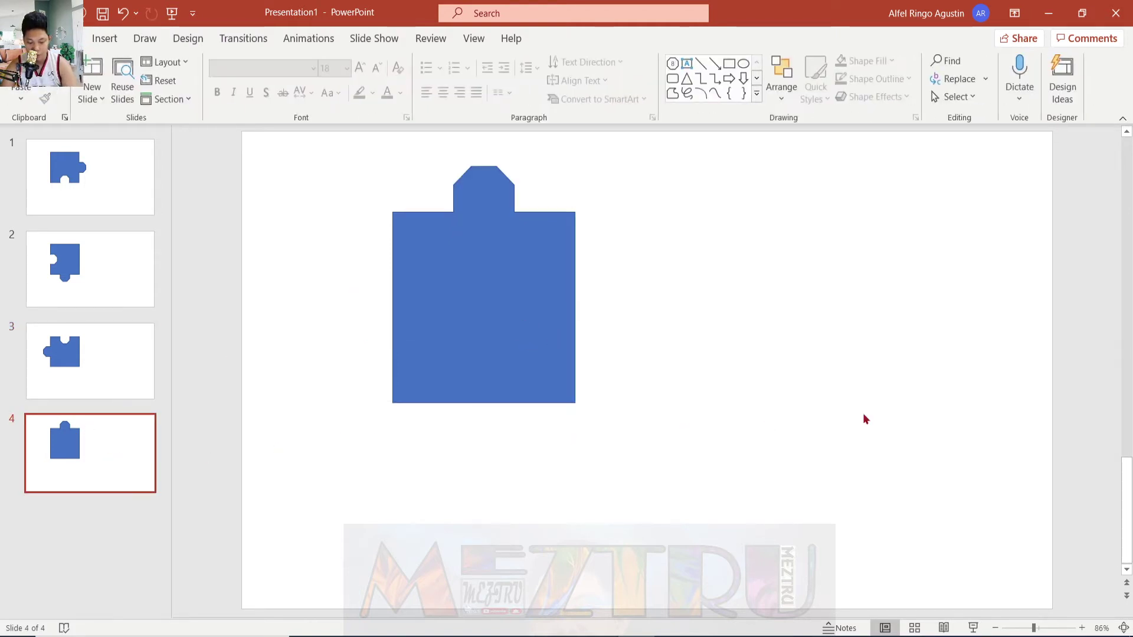
pyautogui.hotkey('ctrl', 'v')
pyautogui.moveTo(483, 322); pyautogui.dragTo(645, 309)
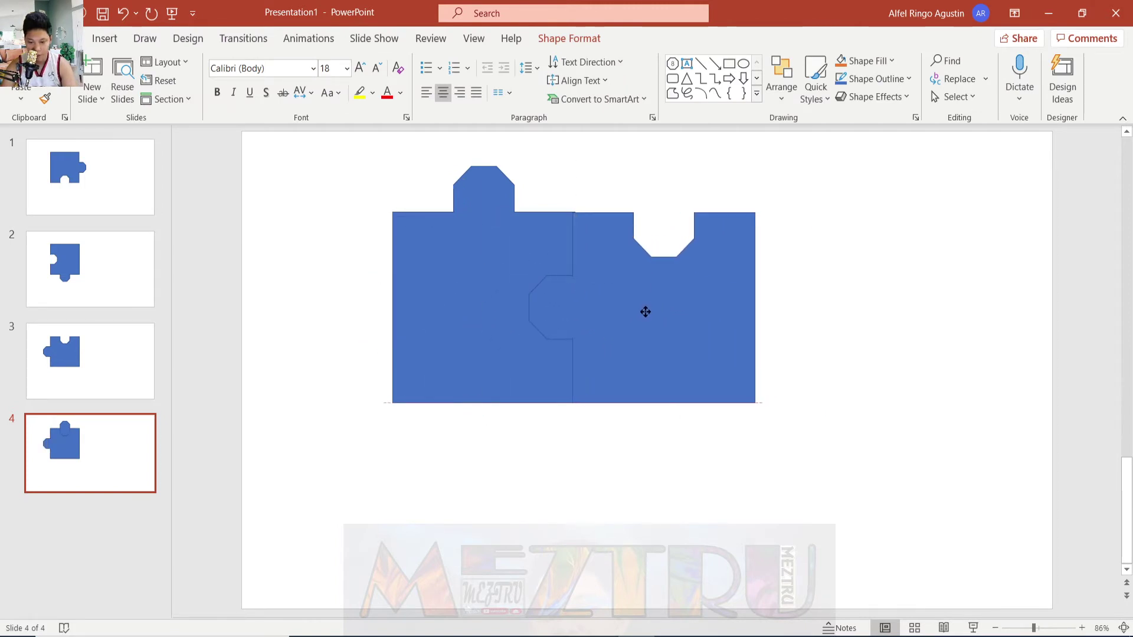
pyautogui.moveTo(644, 309); pyautogui.dragTo(649, 309)
pyautogui.press('Escape')
# Subtract the pasted piece from the slide 4 piece to notch its right edge
pyautogui.click(461, 303)
pyautogui.keyDown('shift'); pyautogui.click(682, 316); pyautogui.keyUp('shift')
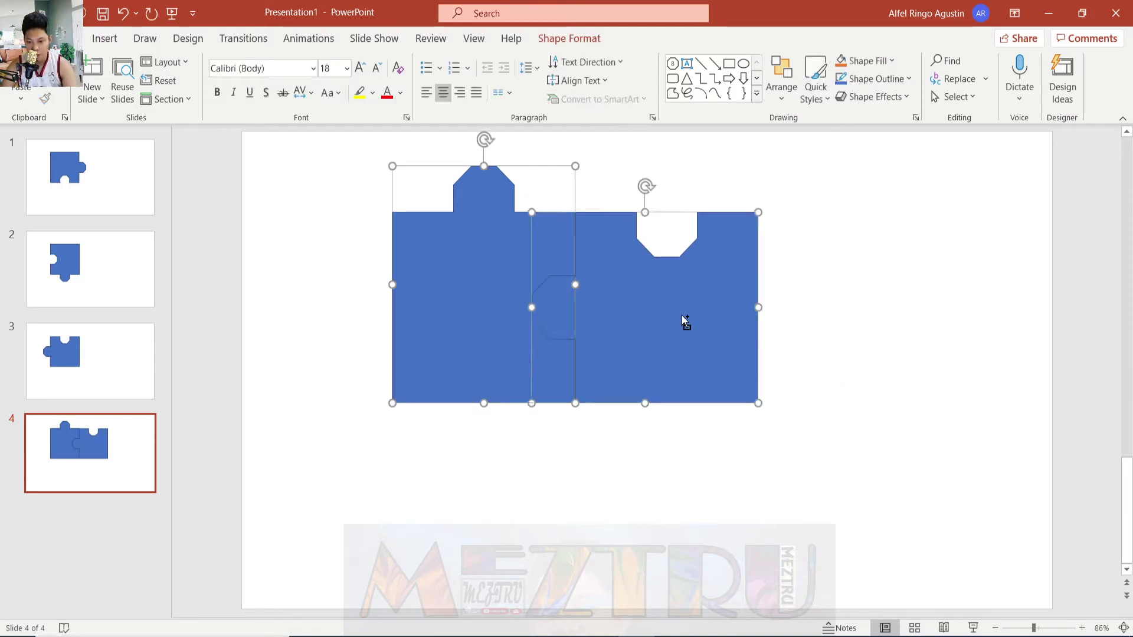
pyautogui.click(589, 40)
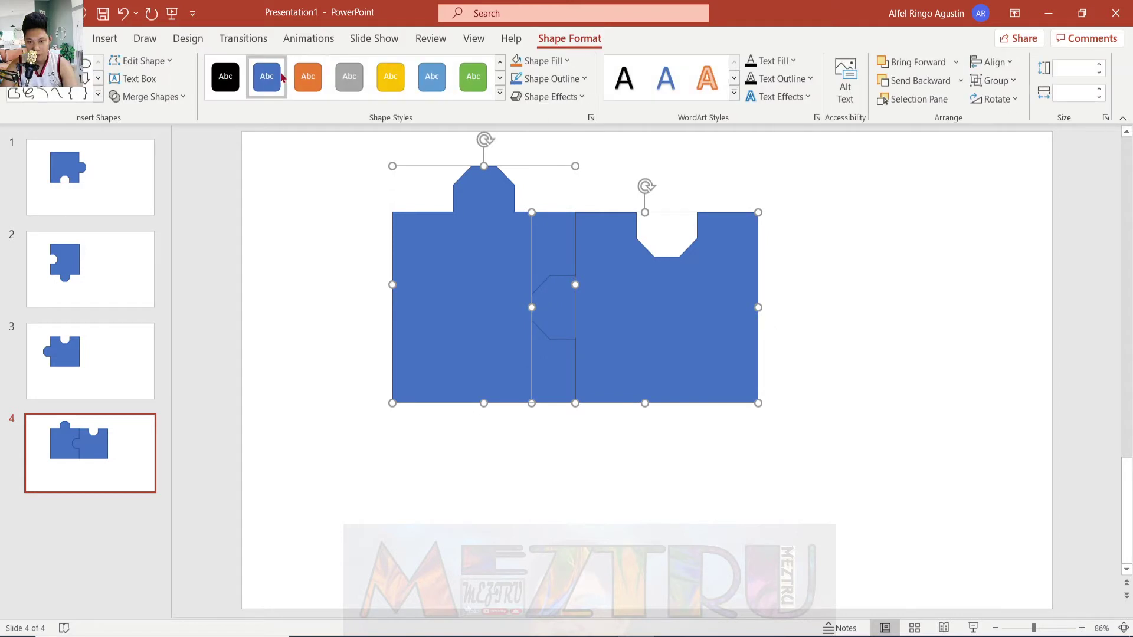
pyautogui.click(148, 97)
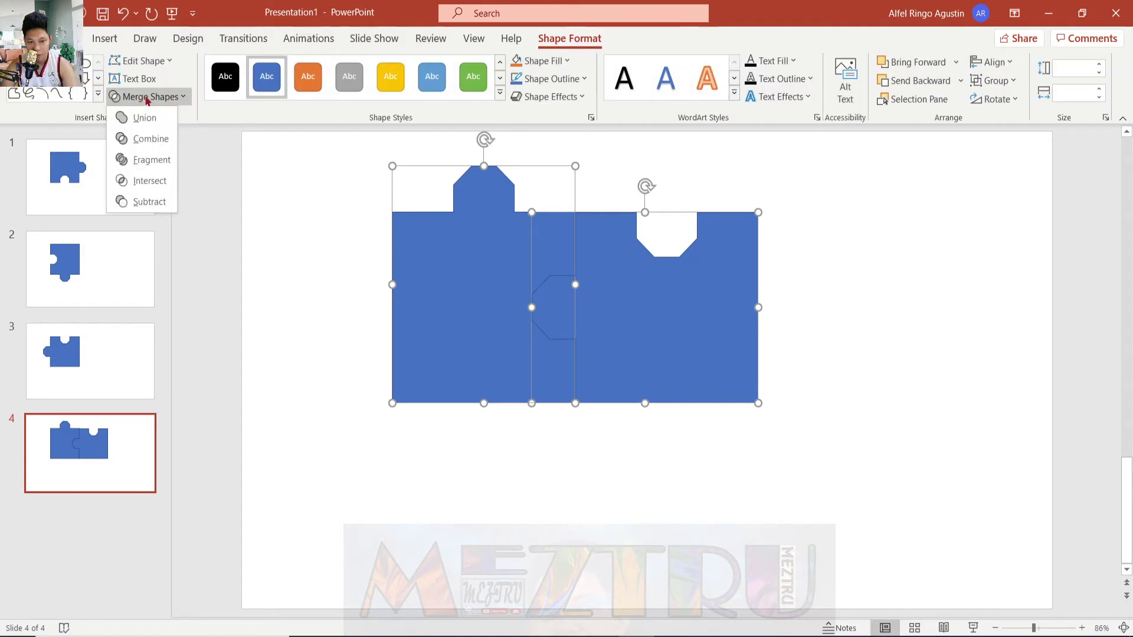
pyautogui.click(148, 201)
pyautogui.click(437, 491)
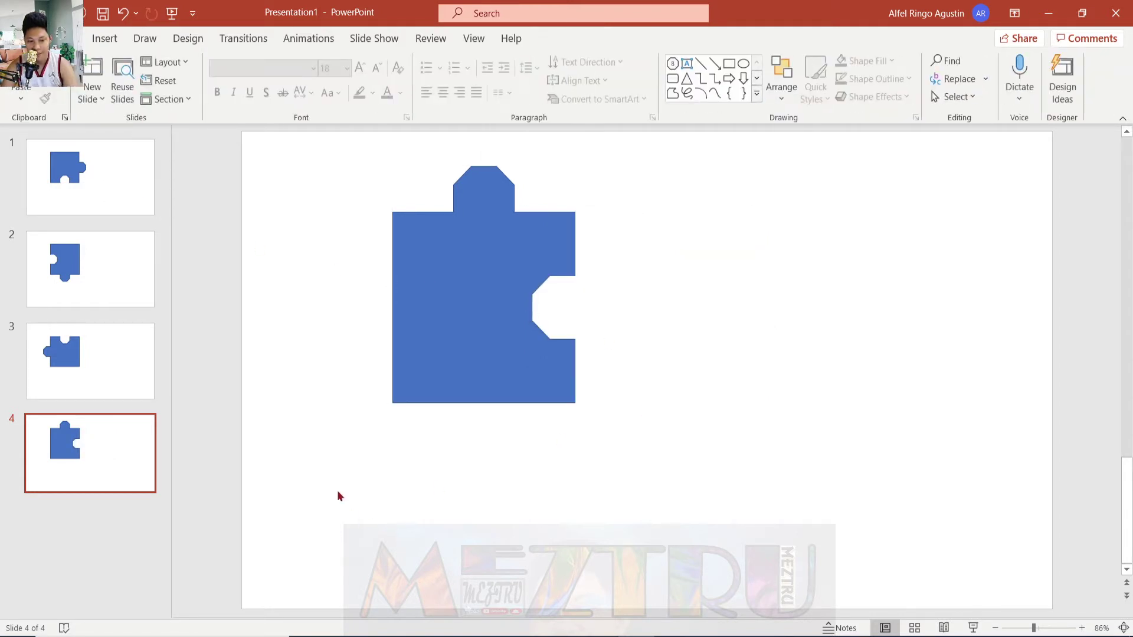
# Flip through slides 2–4 to compare the pieces, ending on slide 1
pyautogui.click(121, 178)
pyautogui.click(140, 261)
pyautogui.click(104, 340)
pyautogui.click(100, 444)
pyautogui.click(86, 329)
pyautogui.click(90, 266)
pyautogui.click(92, 422)
pyautogui.click(79, 371)
pyautogui.click(103, 255)
pyautogui.click(102, 155)
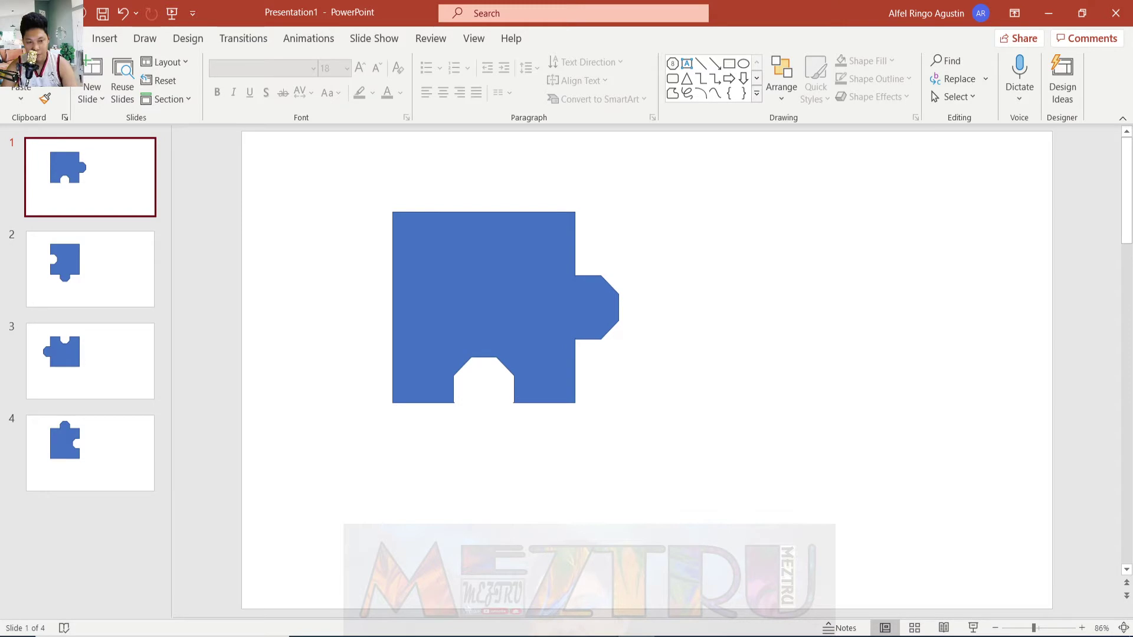
# Insert the dog puppy picture from the Downloads folder onto slide 1
pyautogui.click(105, 40)
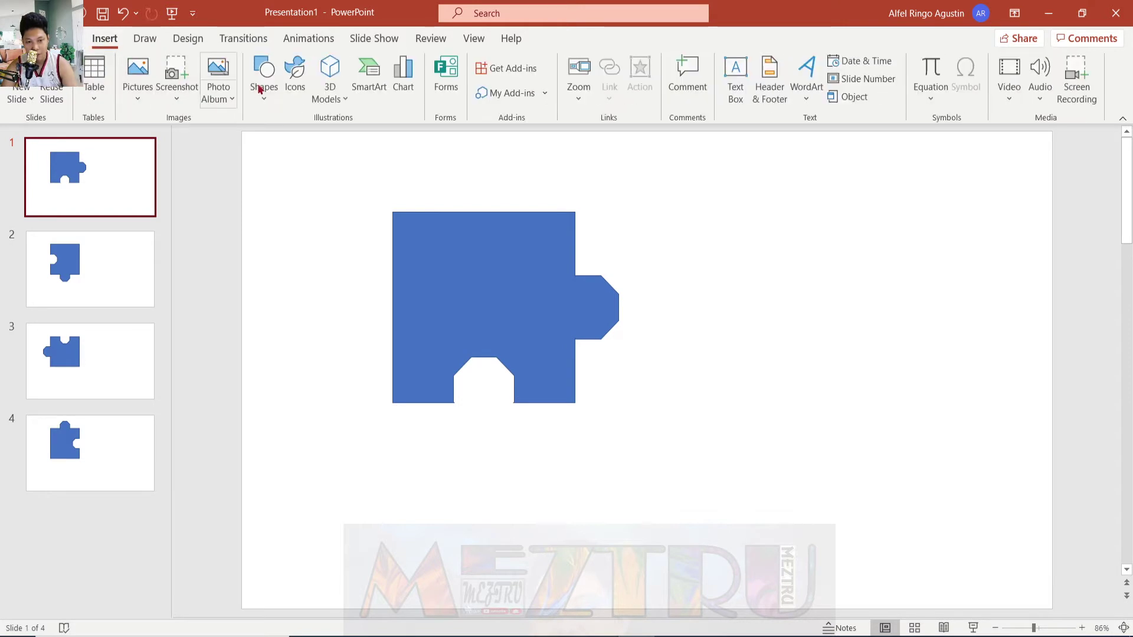
pyautogui.click(138, 76)
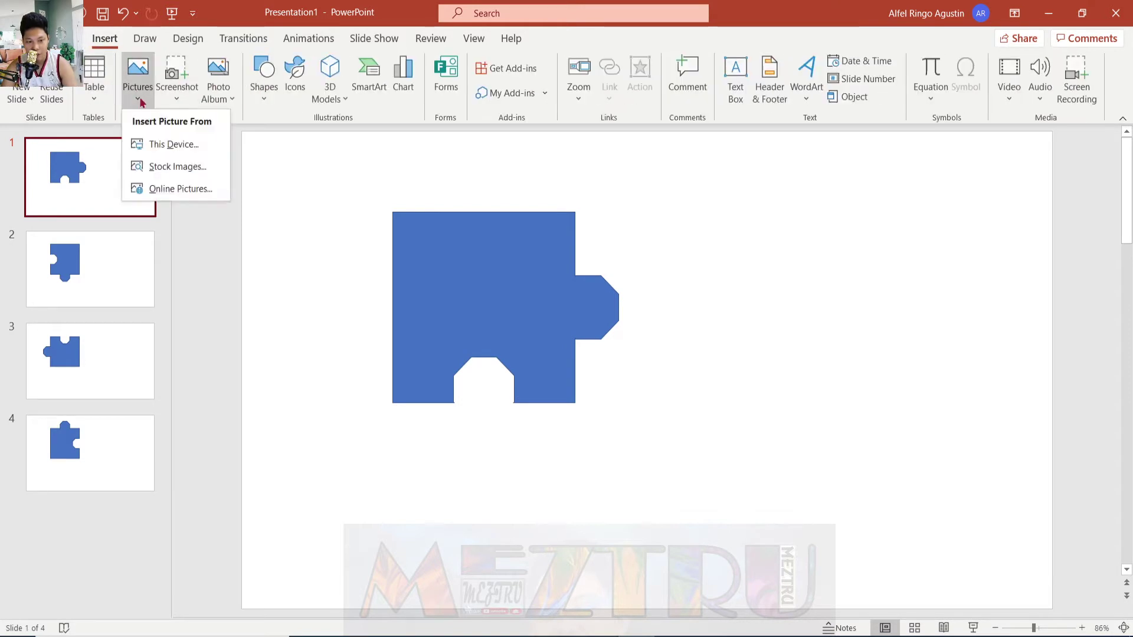
pyautogui.click(161, 145)
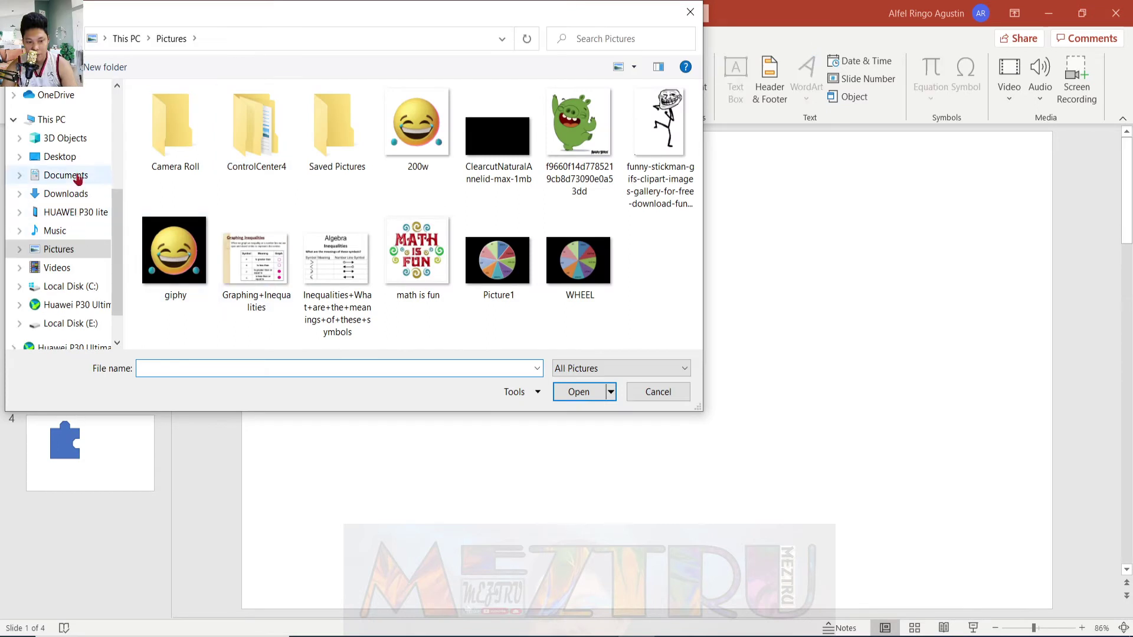
pyautogui.click(73, 197)
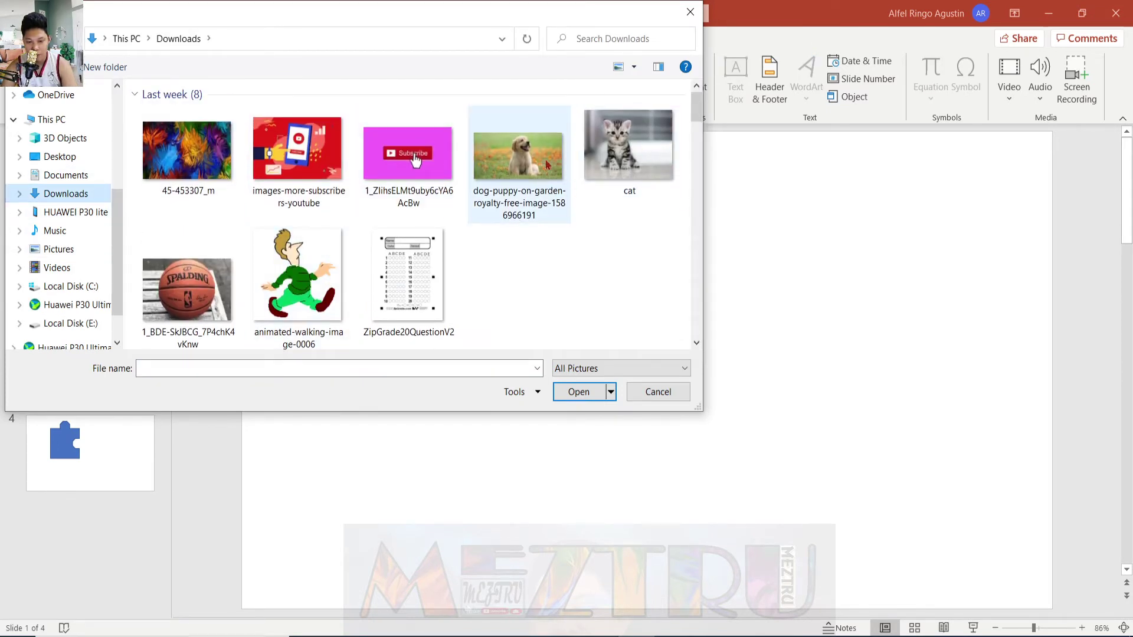
pyautogui.click(544, 170)
pyautogui.click(578, 392)
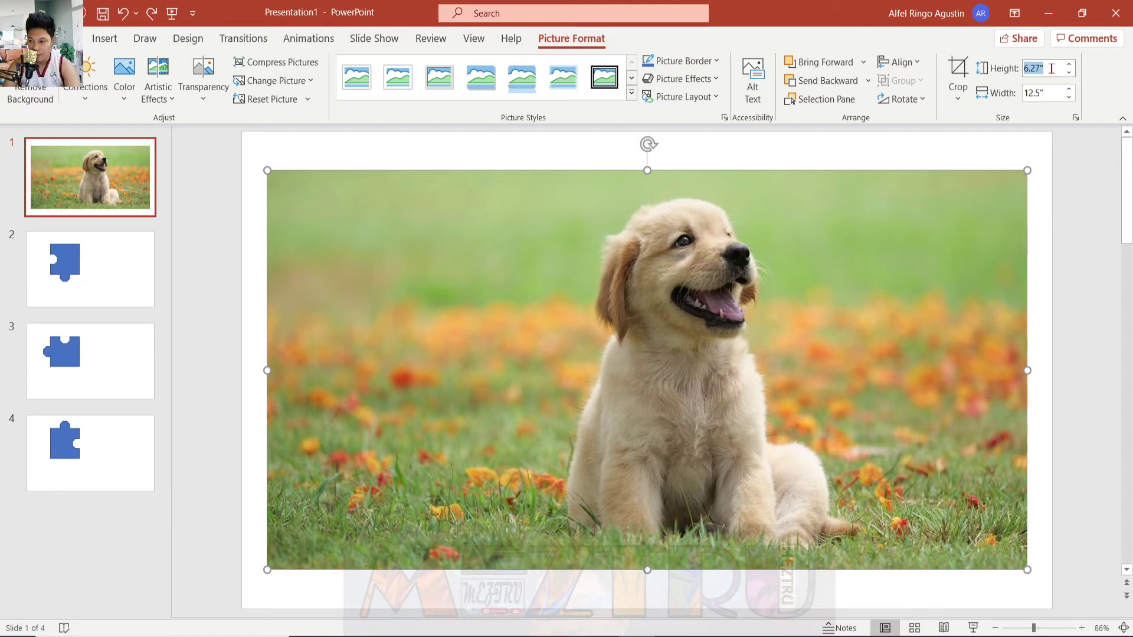
pyautogui.write('6')
# Size the dog photo to 6" × 6" with aspect ratio unlocked and drag it over the blue piece
pyautogui.press('Return')
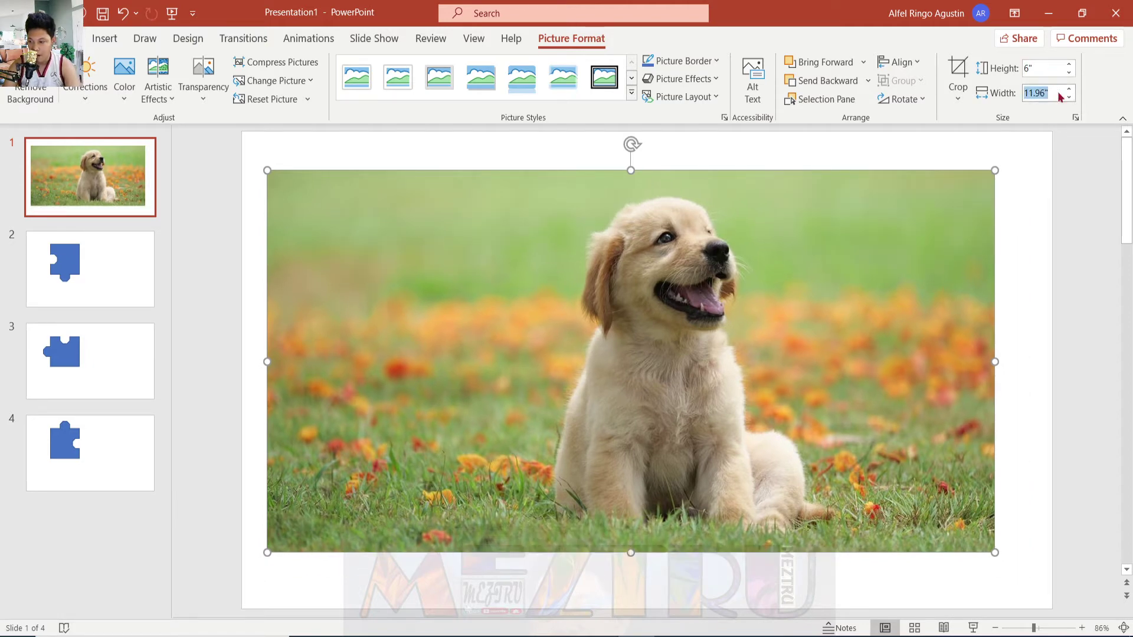
pyautogui.write('6')
pyautogui.press('Return')
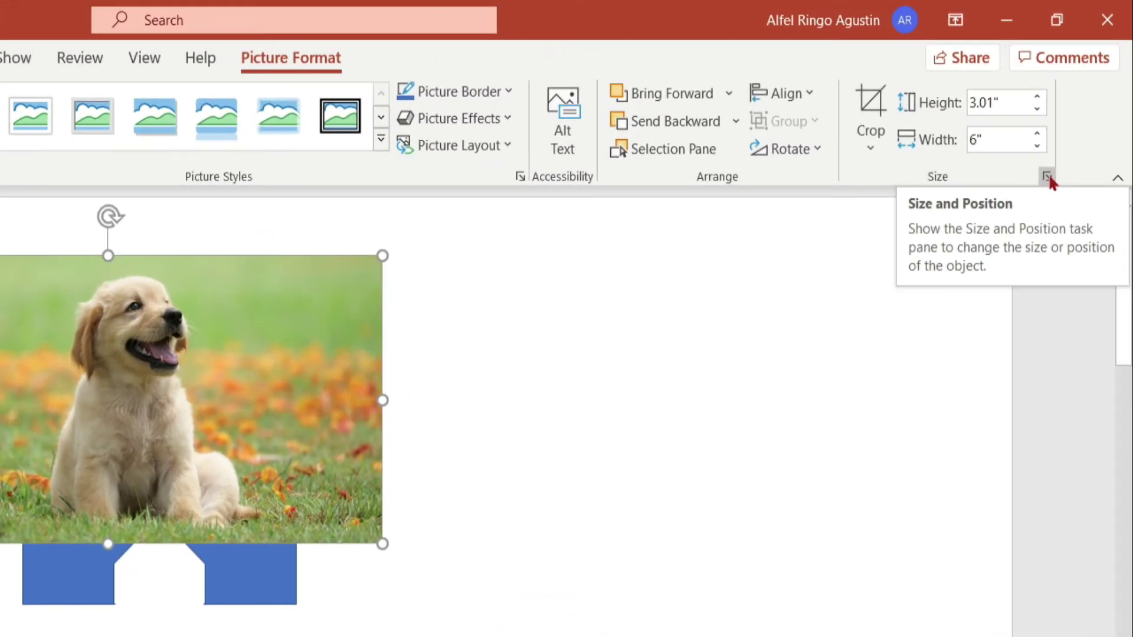
pyautogui.click(1046, 176)
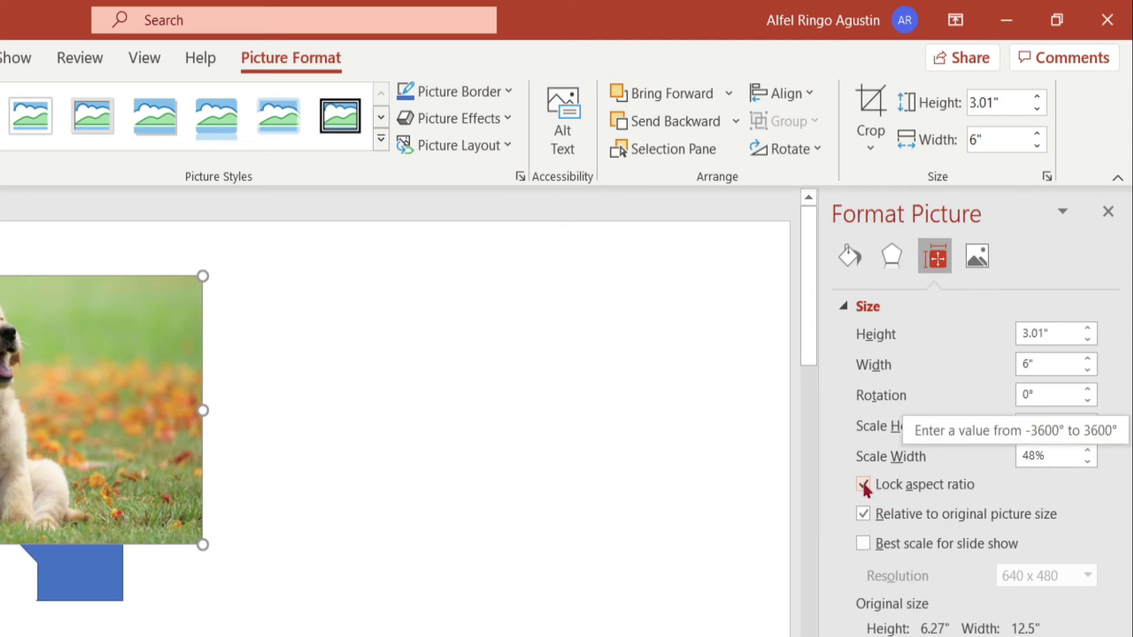
pyautogui.click(862, 484)
pyautogui.click(1061, 331)
pyautogui.write('6')
pyautogui.press('Return')
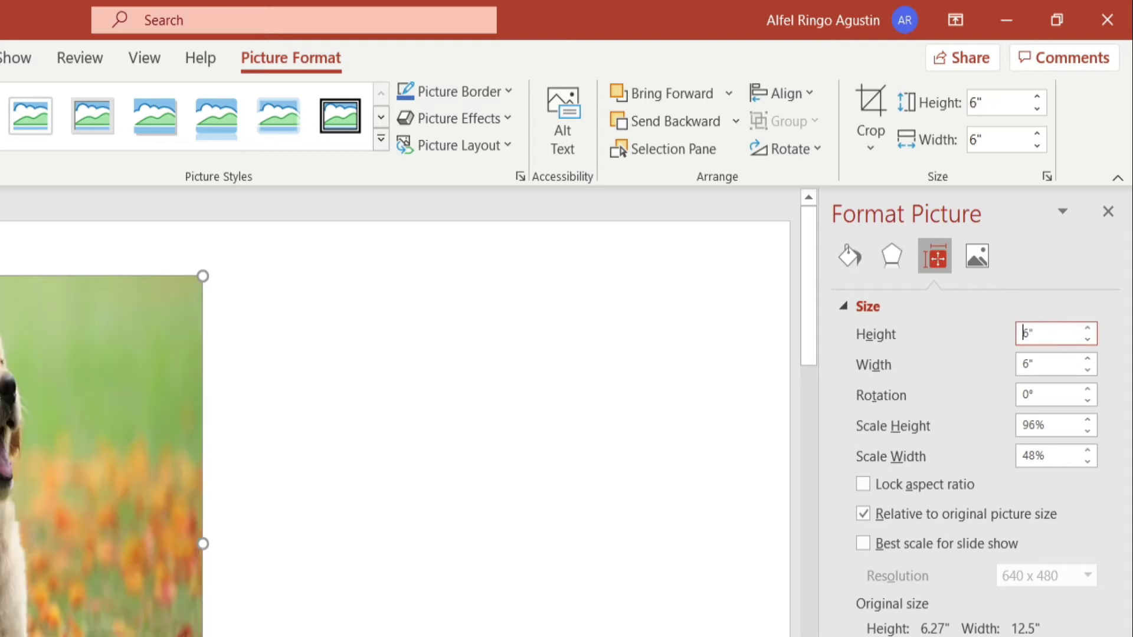
pyautogui.doubleClick(1050, 361)
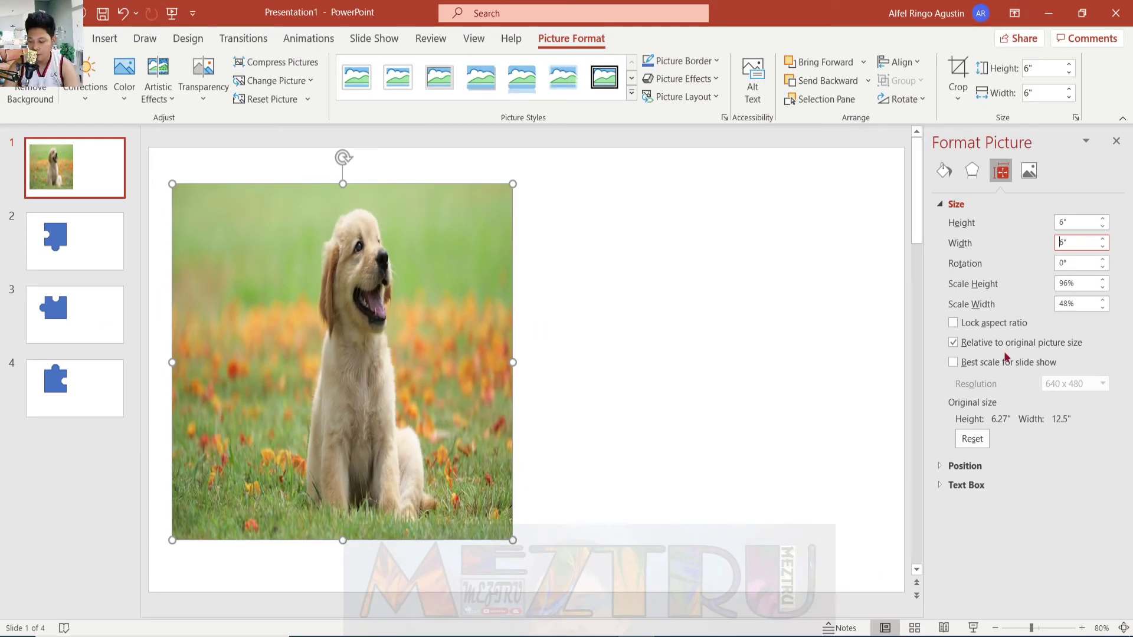
pyautogui.click(1115, 141)
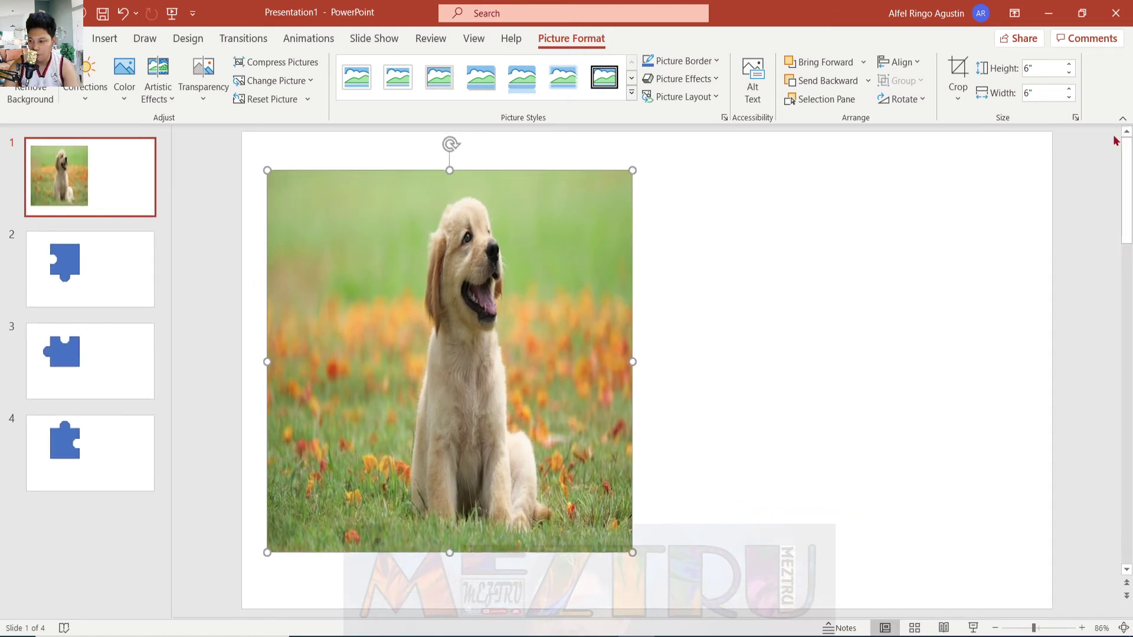
pyautogui.moveTo(308, 341); pyautogui.dragTo(465, 356)
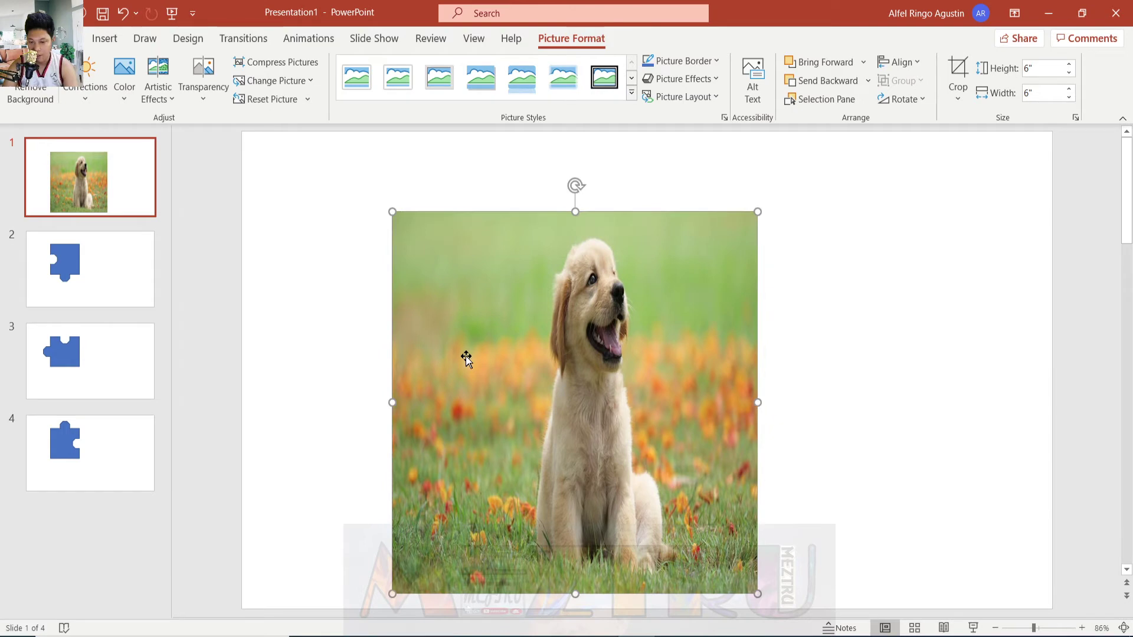
# Copy the dog photo and paste it onto slide 2
pyautogui.click(116, 263)
pyautogui.press('Up')
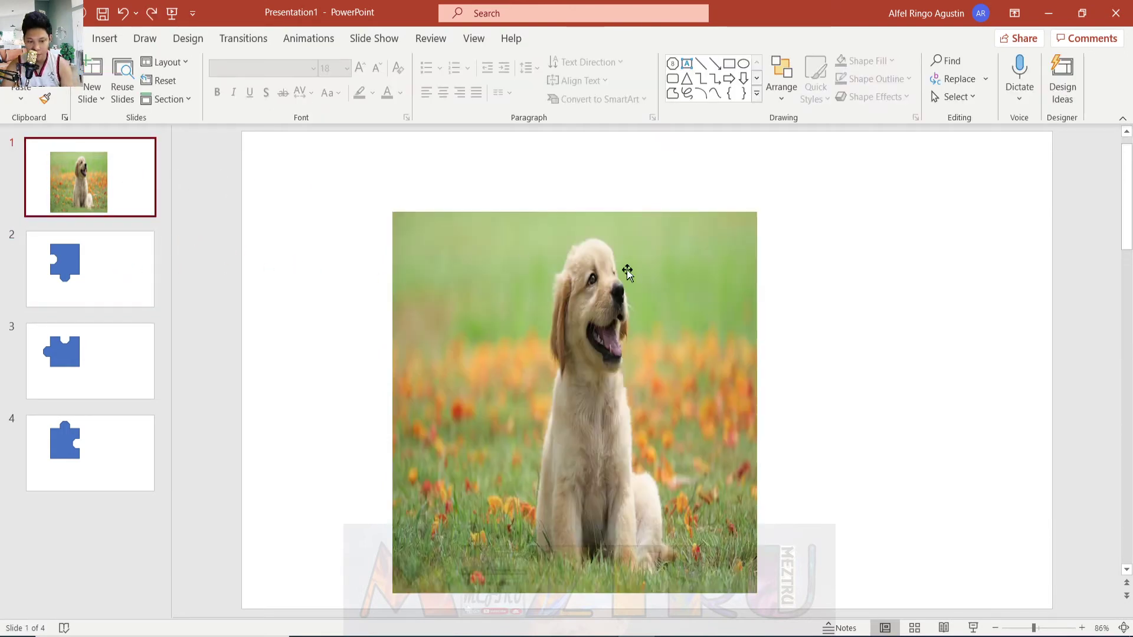
pyautogui.rightClick(676, 295)
pyautogui.click(711, 376)
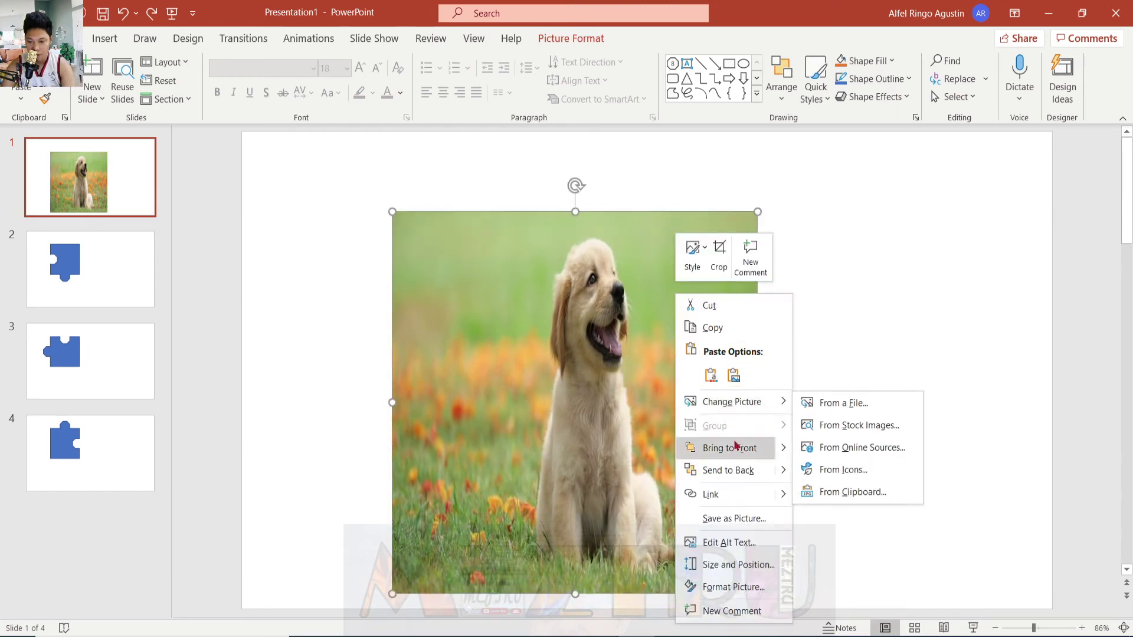
pyautogui.click(708, 326)
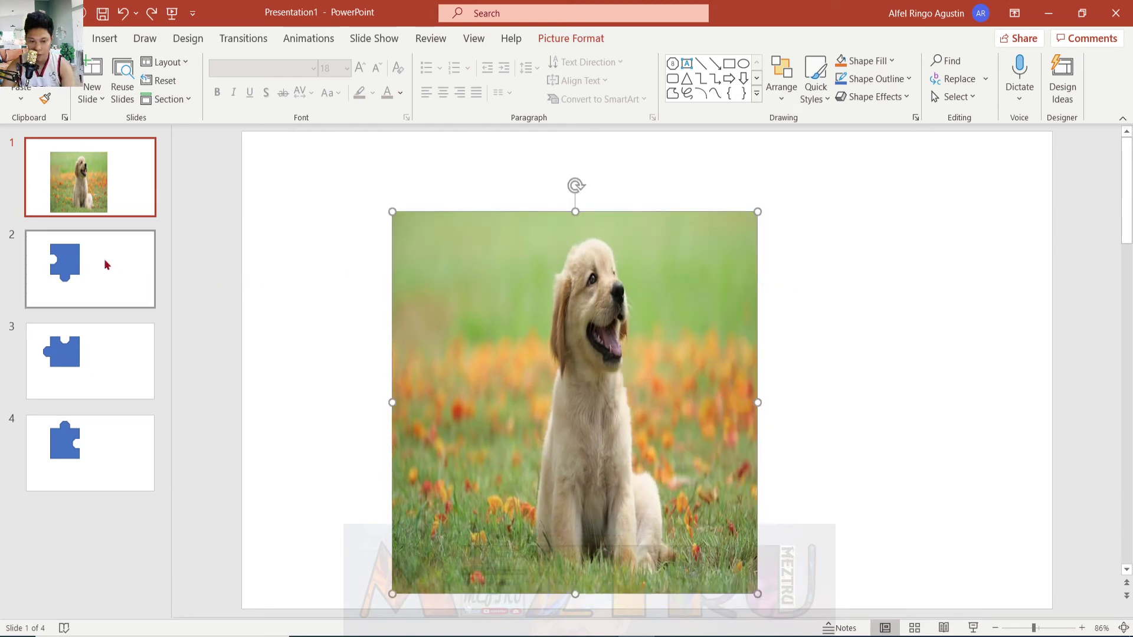
pyautogui.click(103, 260)
pyautogui.rightClick(936, 281)
pyautogui.click(907, 336)
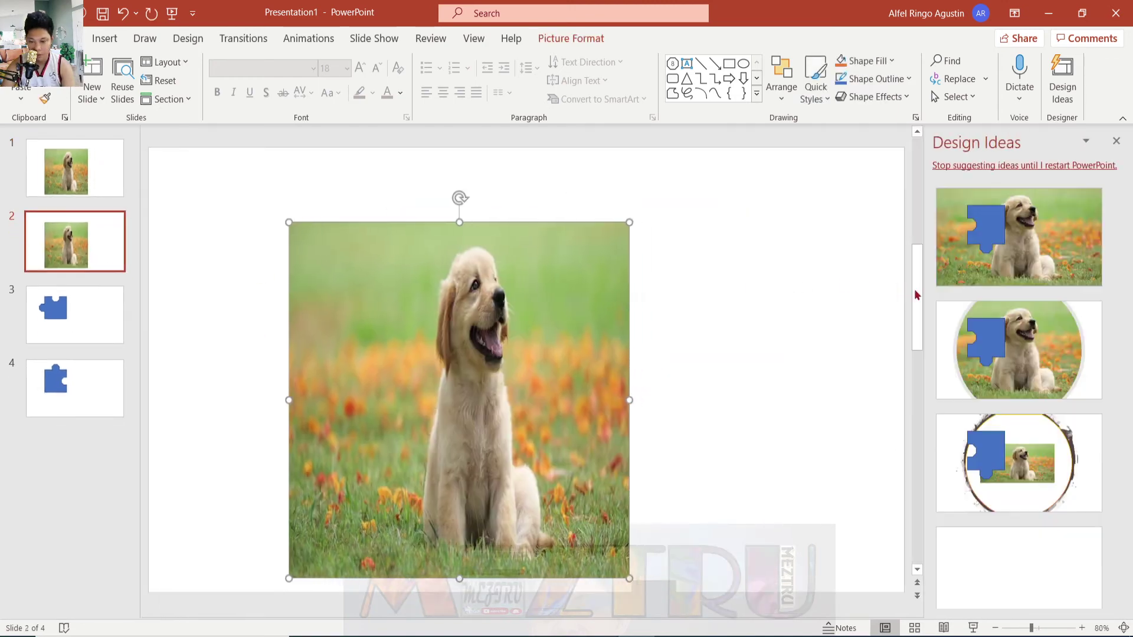
# Paste the dog photo onto slides 3 and 4, then close the design suggestions panel
pyautogui.scroll(-1, 799, 300)
pyautogui.rightClick(801, 297)
pyautogui.click(837, 332)
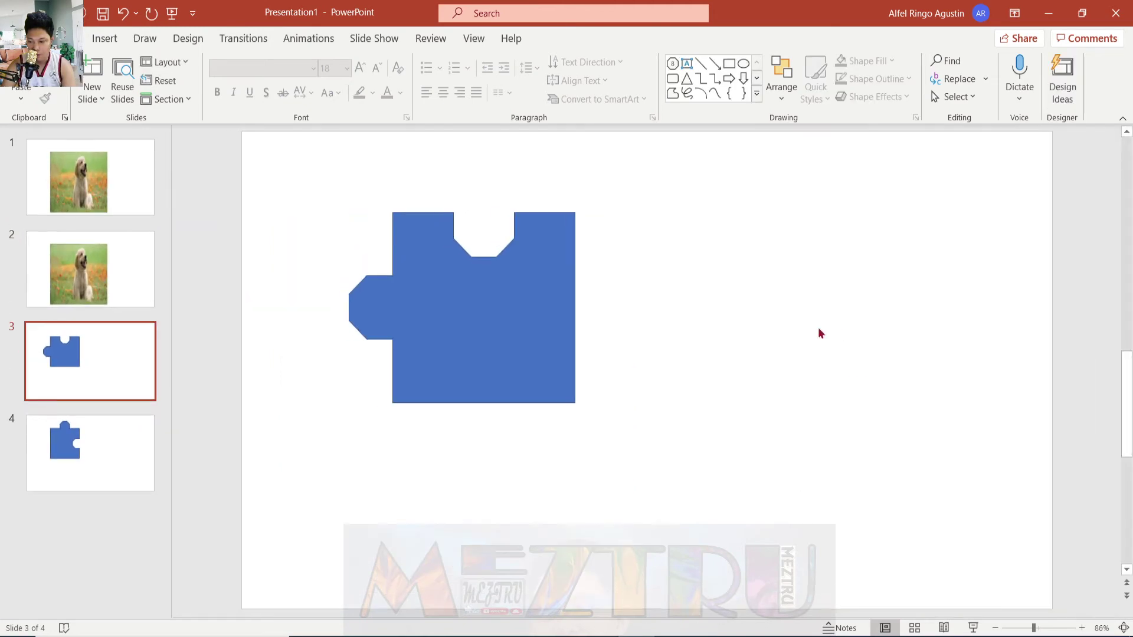
pyautogui.scroll(-1, 118, 393)
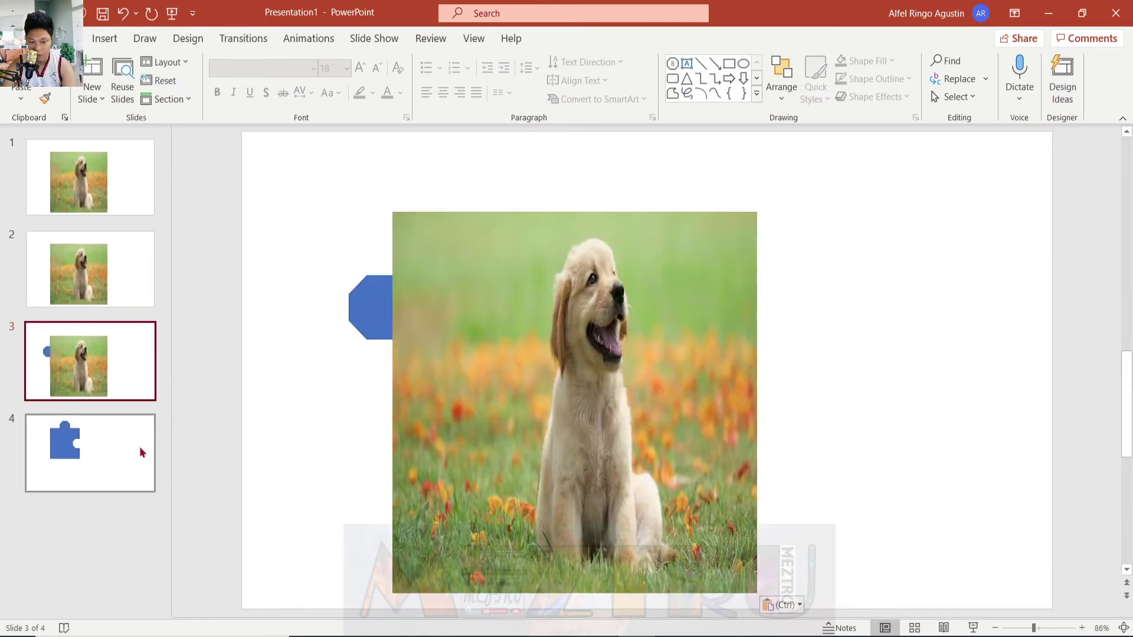
pyautogui.click(139, 450)
pyautogui.rightClick(816, 269)
pyautogui.click(855, 285)
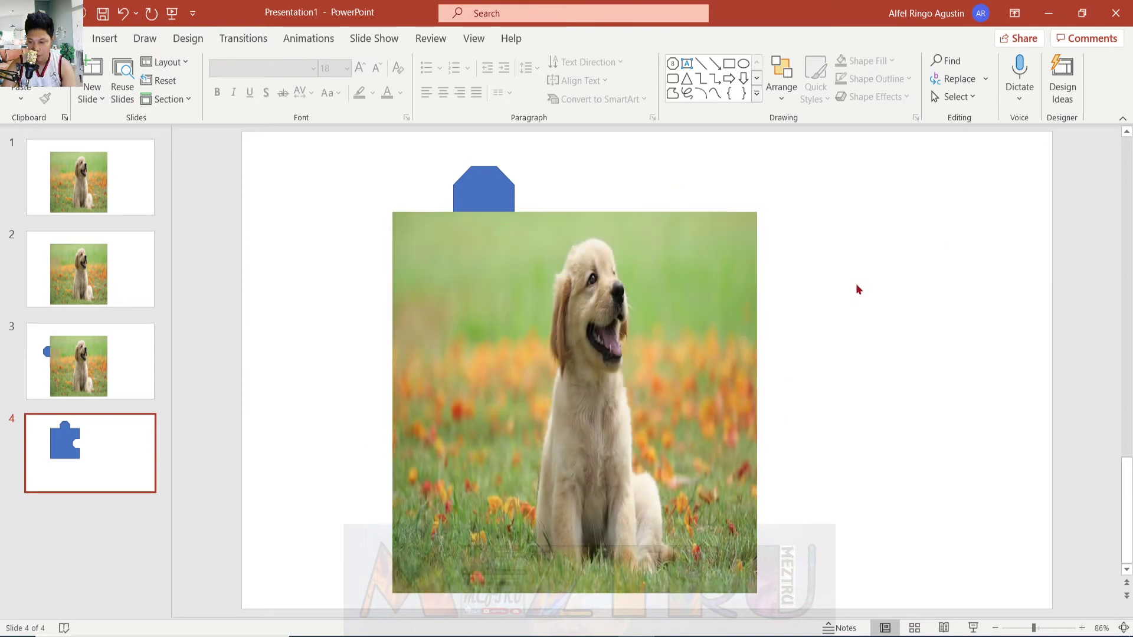
pyautogui.scroll(3, 314, 239)
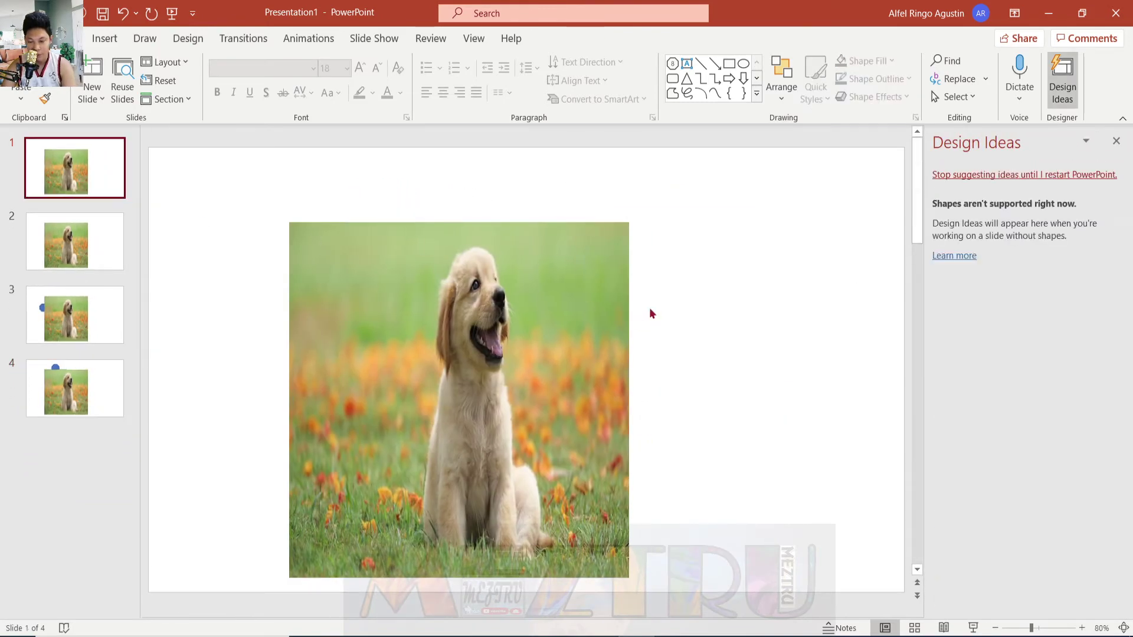
pyautogui.click(1123, 147)
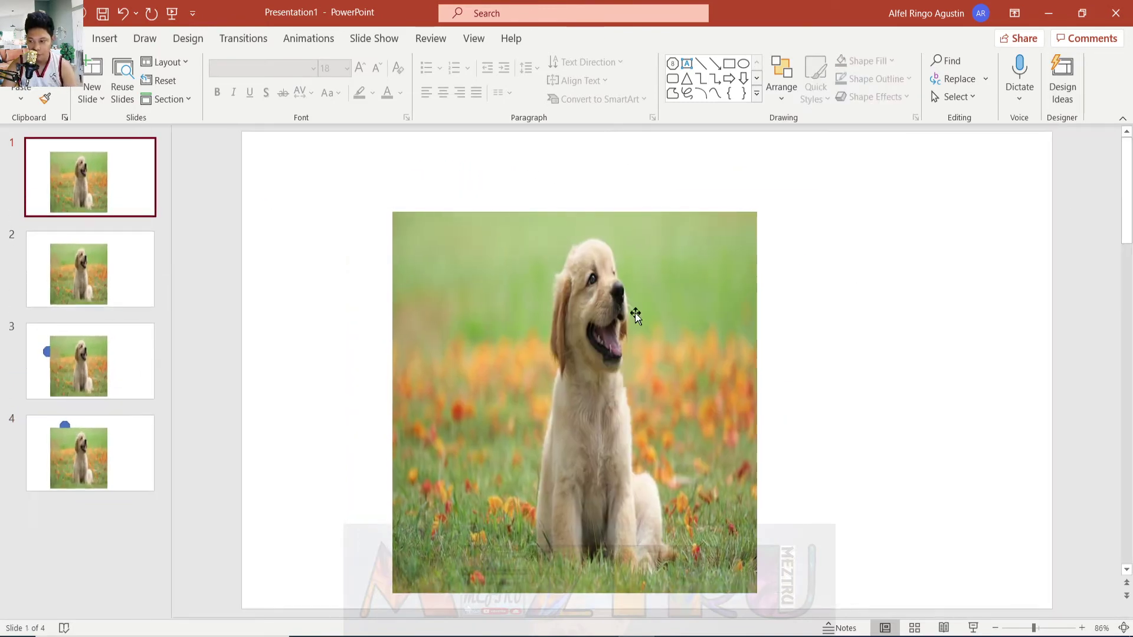
# Align slide 1's dog photo over the puzzle piece, select both in the Selection Pane, and Intersect them
pyautogui.moveTo(529, 322); pyautogui.dragTo(559, 328)
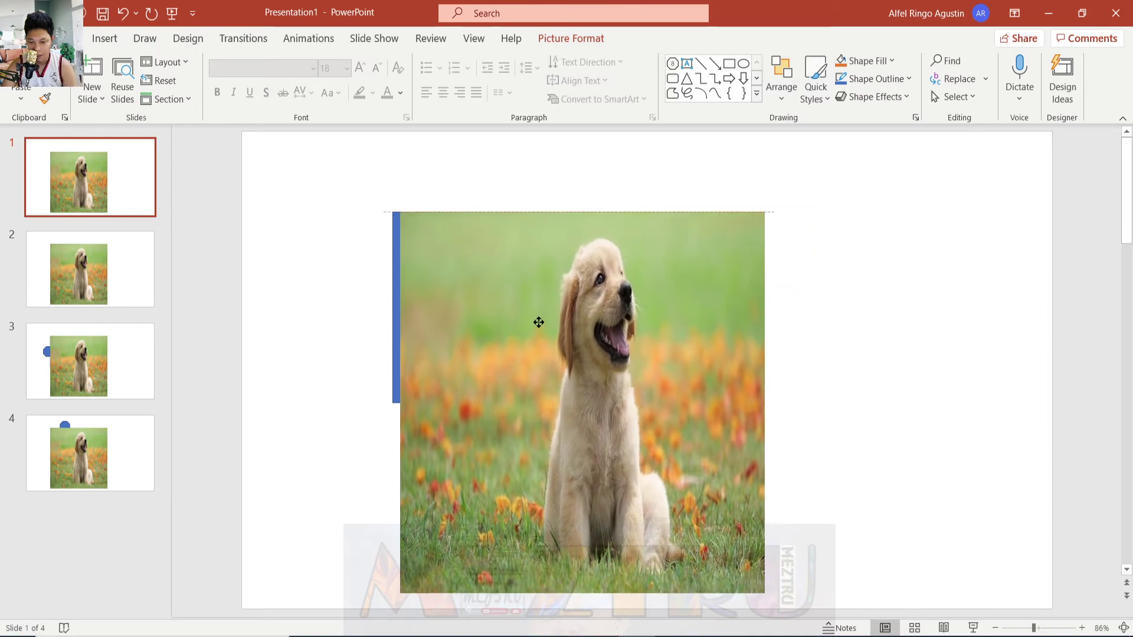
pyautogui.moveTo(558, 329); pyautogui.dragTo(535, 325)
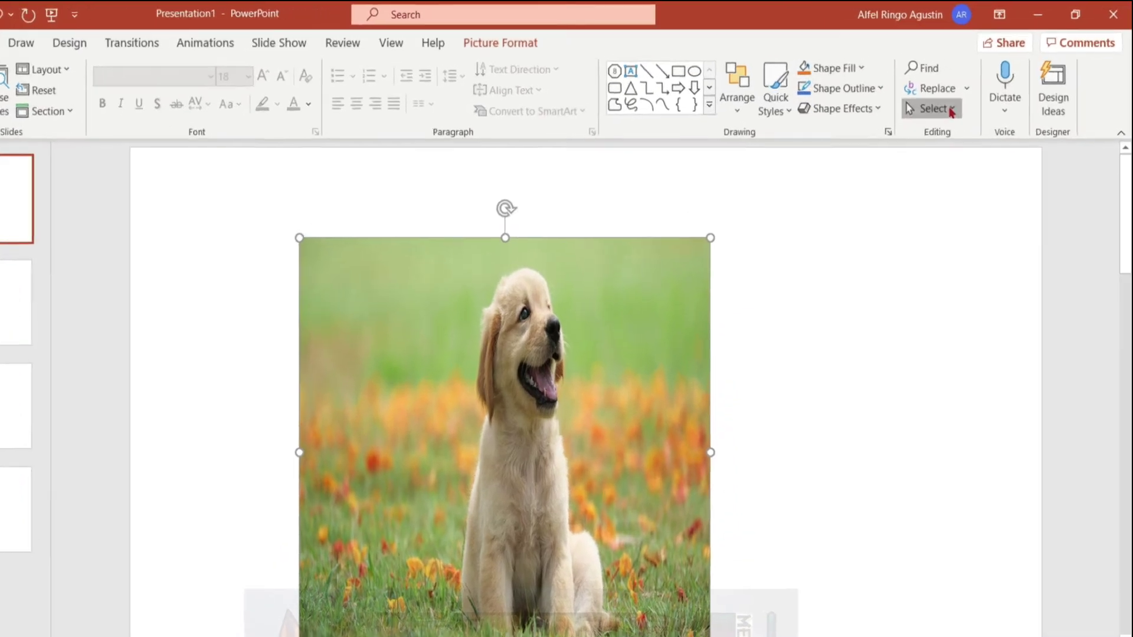
pyautogui.click(956, 96)
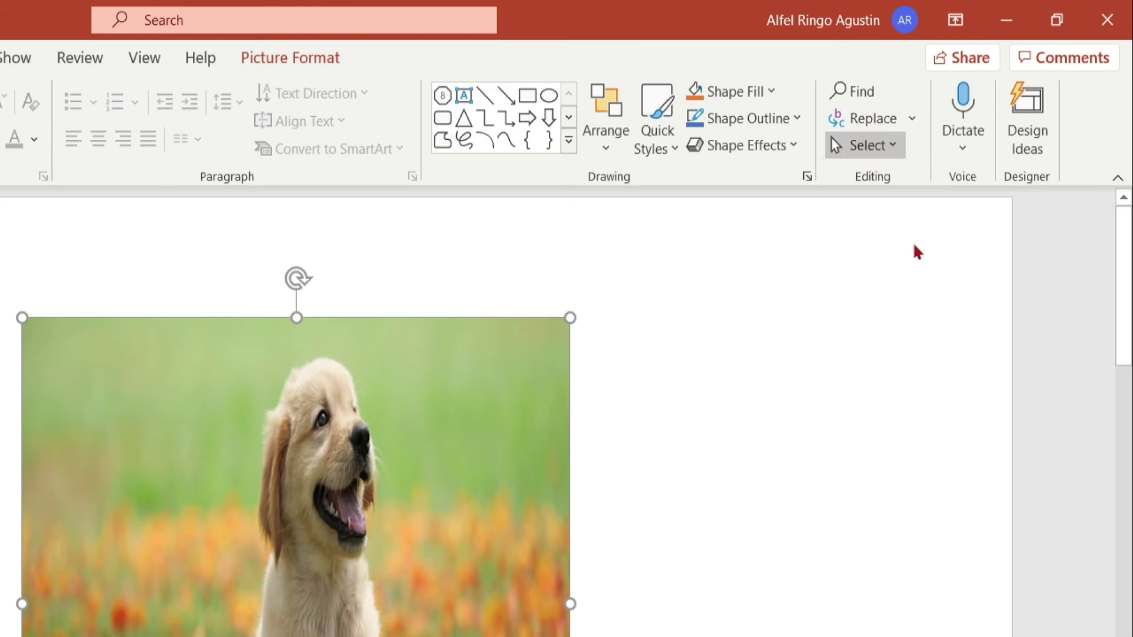
pyautogui.click(932, 226)
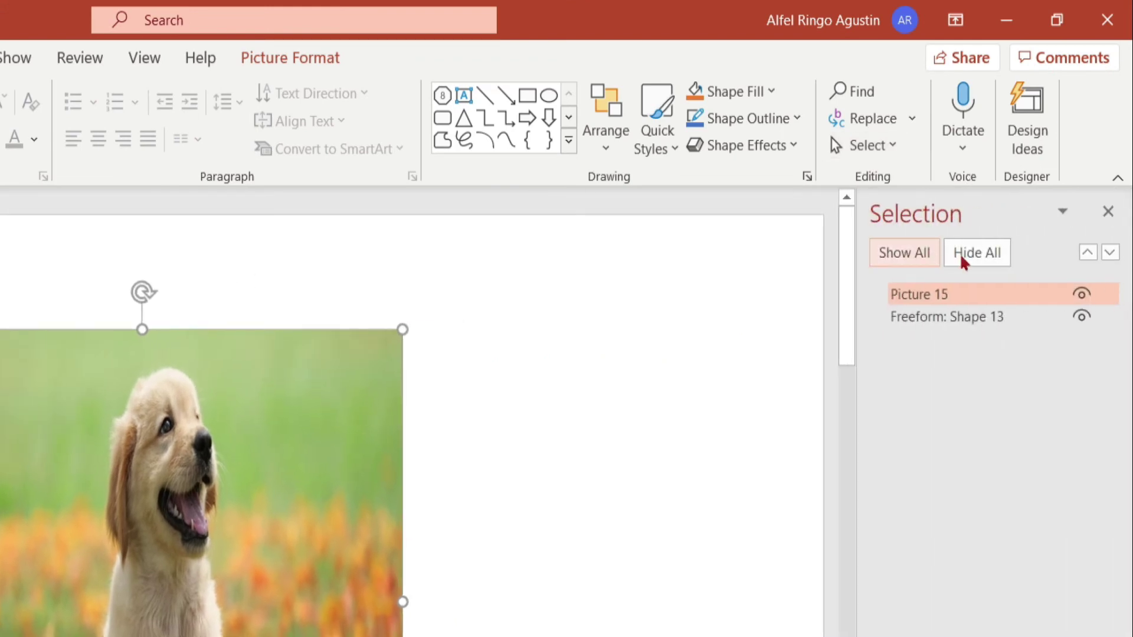
pyautogui.click(953, 296)
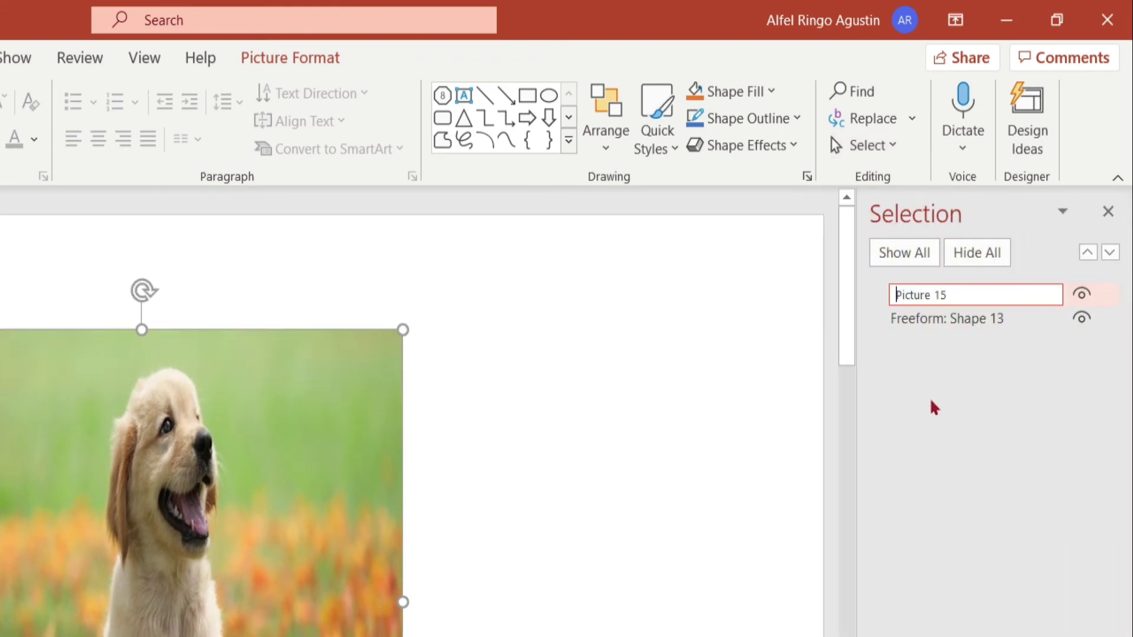
pyautogui.keyDown('ctrl'); pyautogui.click(996, 322); pyautogui.keyUp('ctrl')
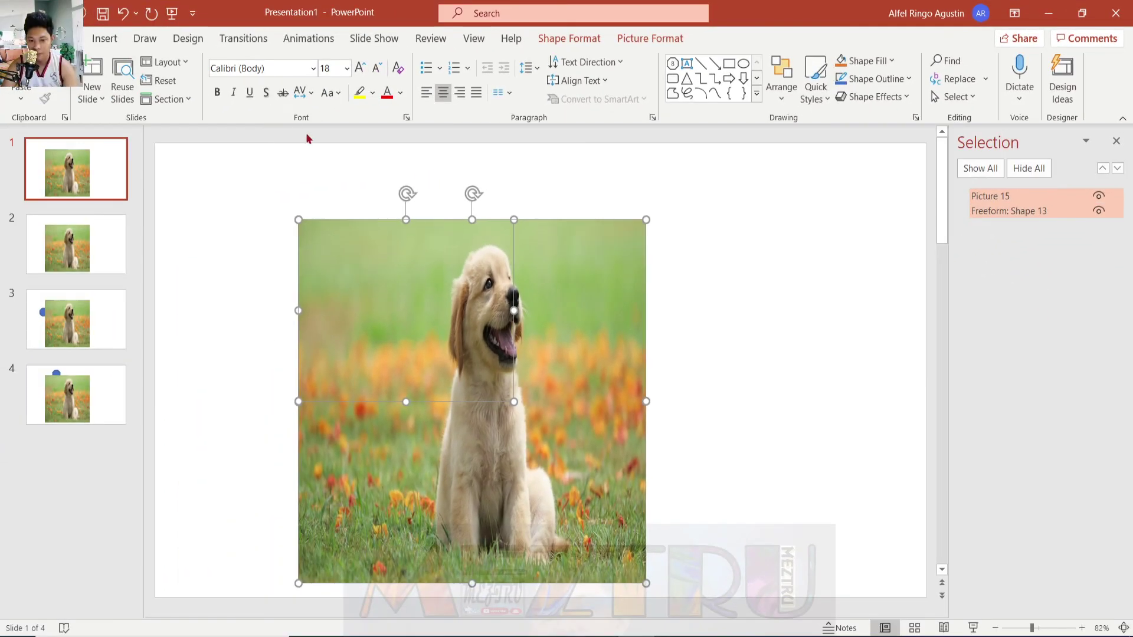
pyautogui.click(588, 42)
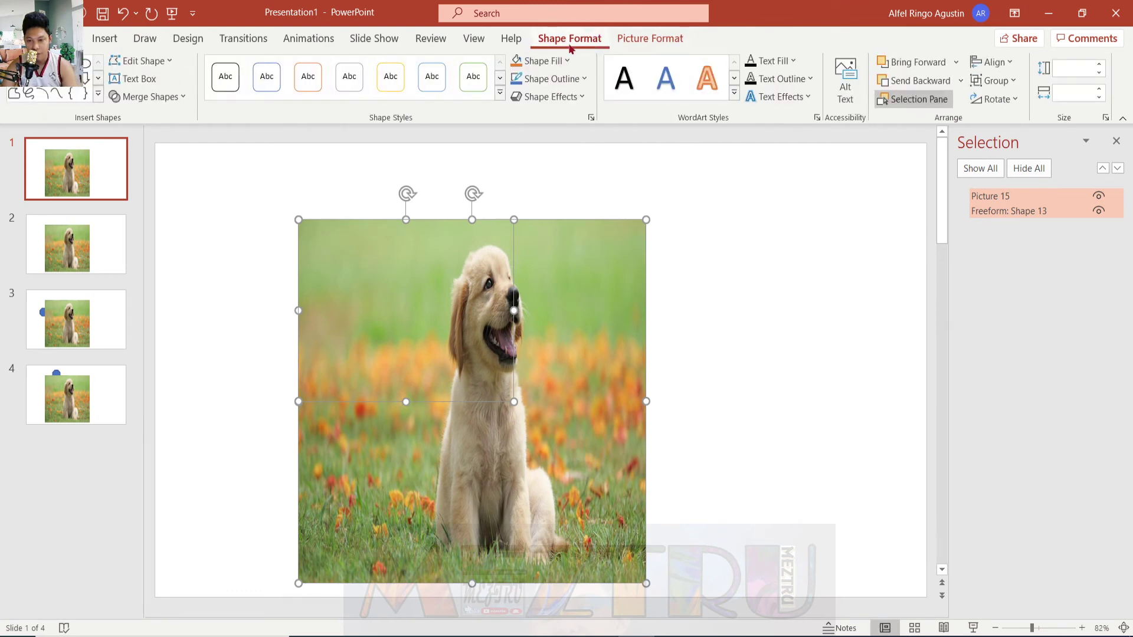
pyautogui.click(167, 97)
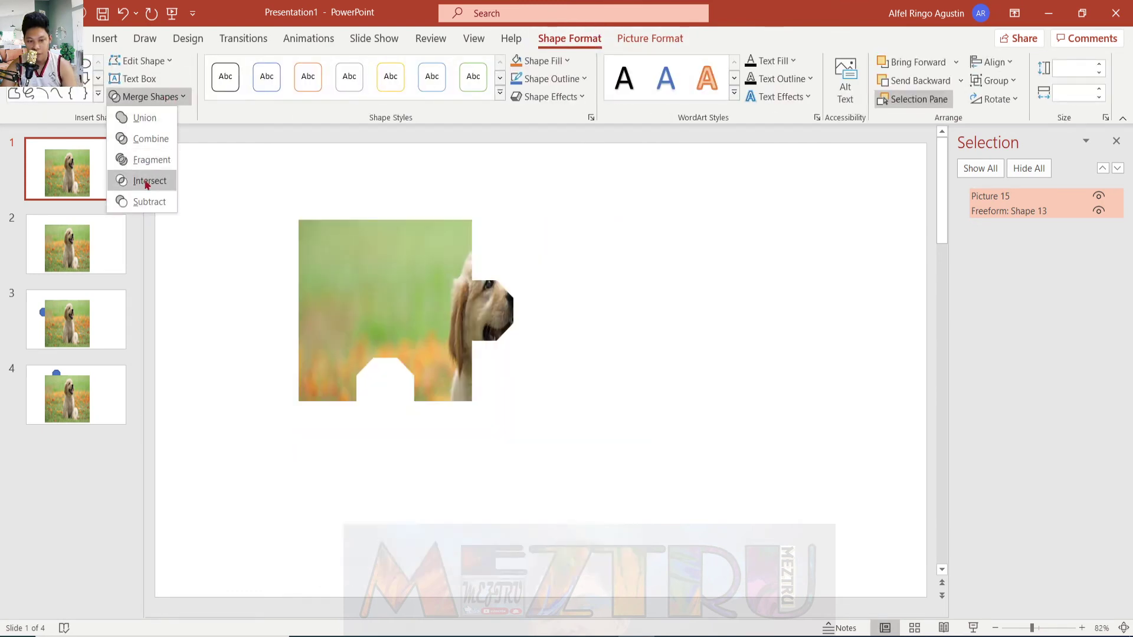
pyautogui.click(148, 180)
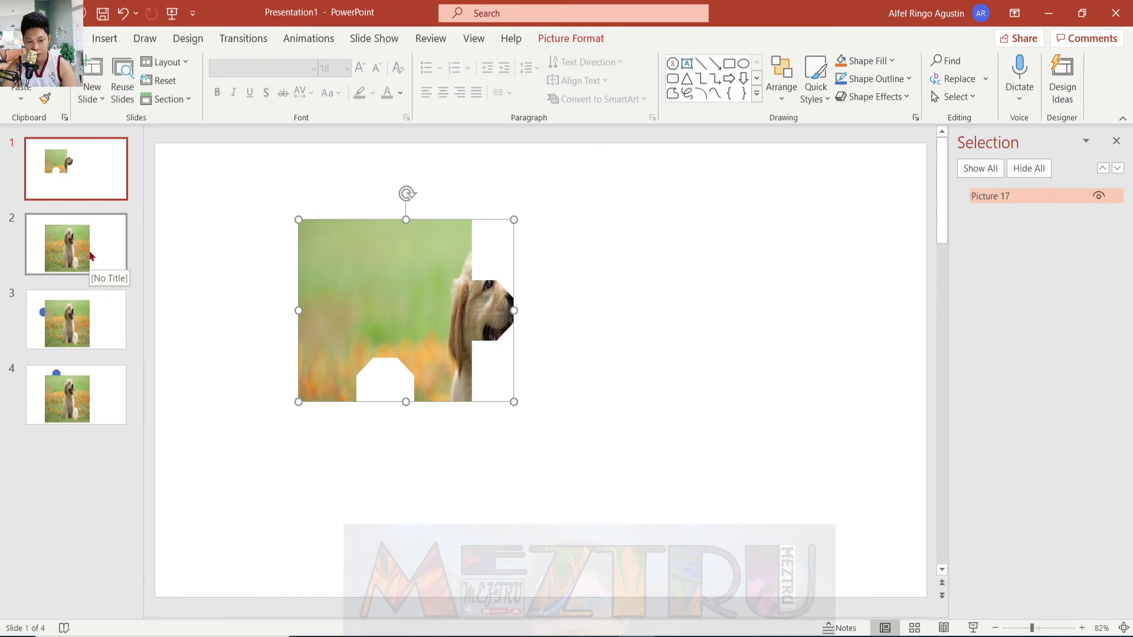
pyautogui.click(94, 254)
# Position slide 2's dog photo over its puzzle piece and Intersect them into a picture piece
pyautogui.moveTo(423, 324)
pyautogui.mouseDown()
pyautogui.moveTo(756, 374)
pyautogui.moveTo(257, 321)
pyautogui.mouseUp()
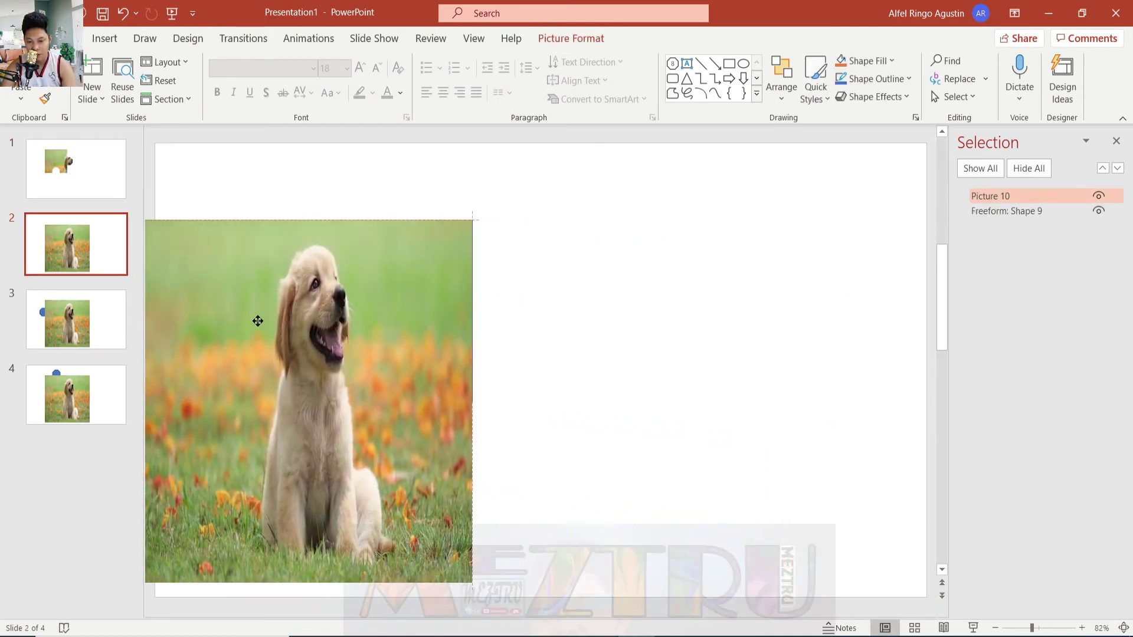
pyautogui.moveTo(258, 321); pyautogui.dragTo(256, 321)
pyautogui.doubleClick(1040, 196)
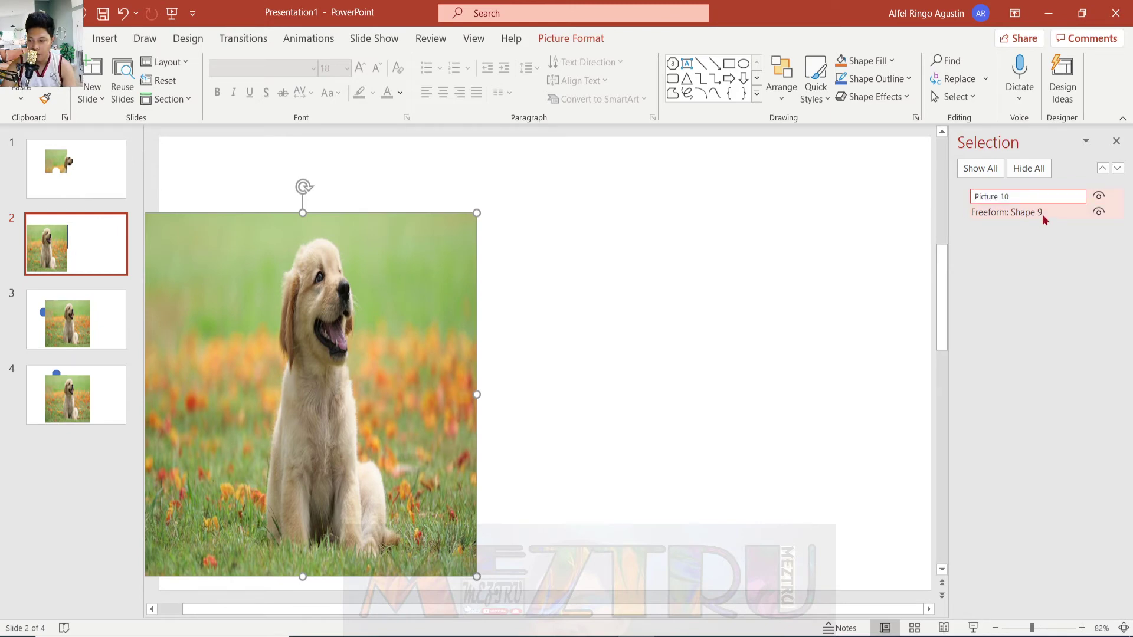
pyautogui.press('Return')
pyautogui.keyDown('ctrl'); pyautogui.click(1043, 213); pyautogui.keyUp('ctrl')
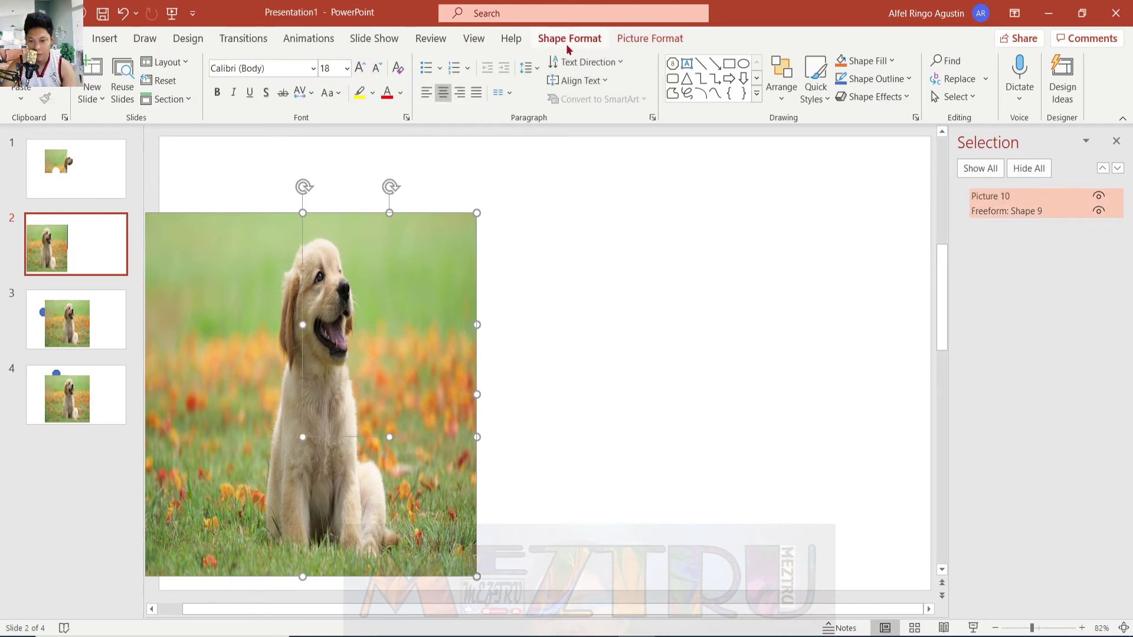
pyautogui.click(569, 39)
pyautogui.click(147, 96)
pyautogui.click(153, 185)
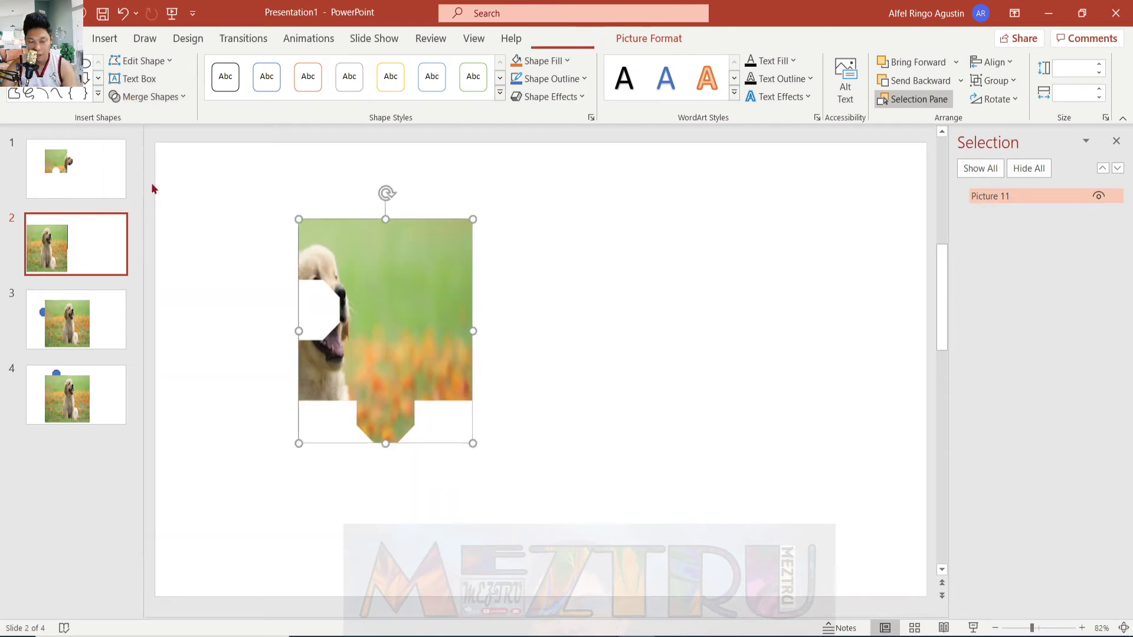
# On slide 3, move the dog photo over the puzzle outline and Intersect them
pyautogui.click(113, 326)
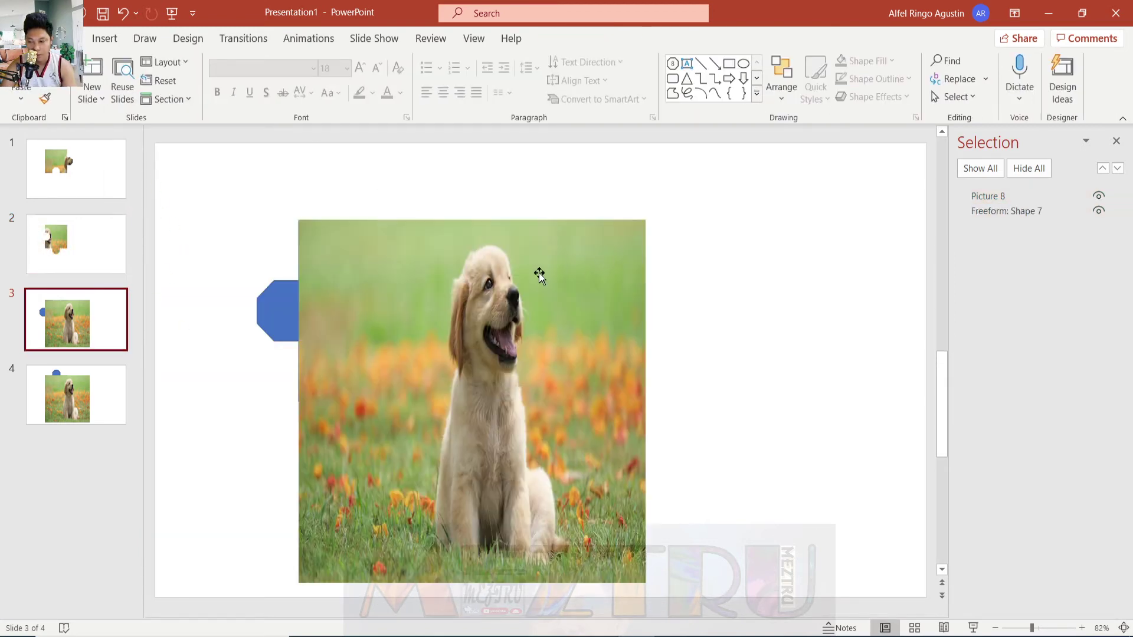
pyautogui.moveTo(539, 275); pyautogui.dragTo(257, 142)
pyautogui.moveTo(308, 111); pyautogui.dragTo(330, 128)
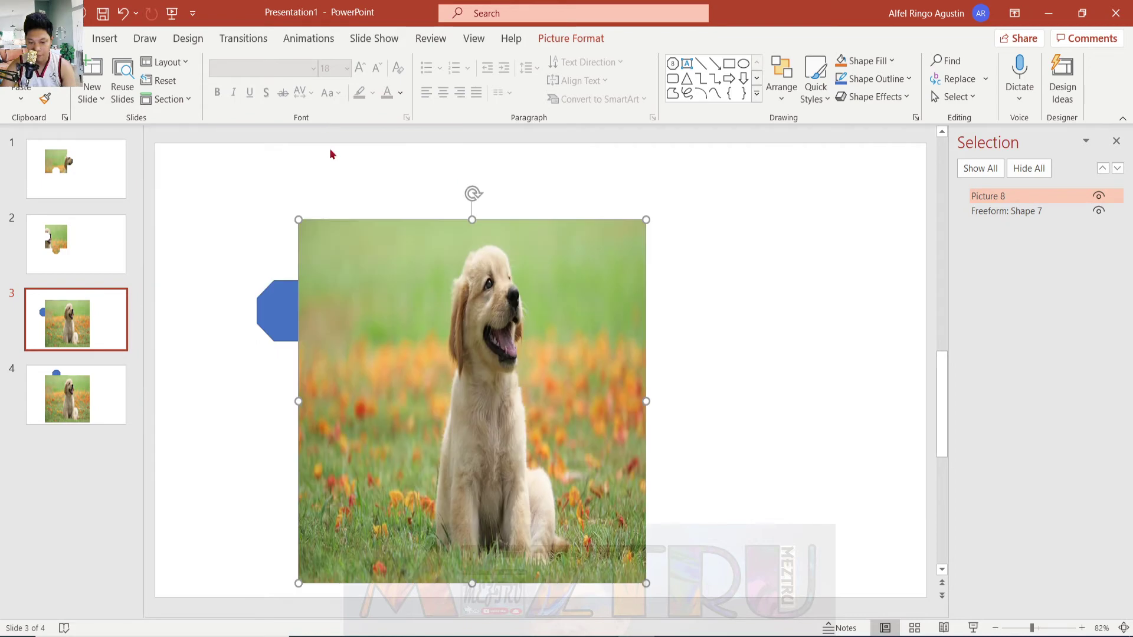
pyautogui.moveTo(457, 326); pyautogui.dragTo(288, 157)
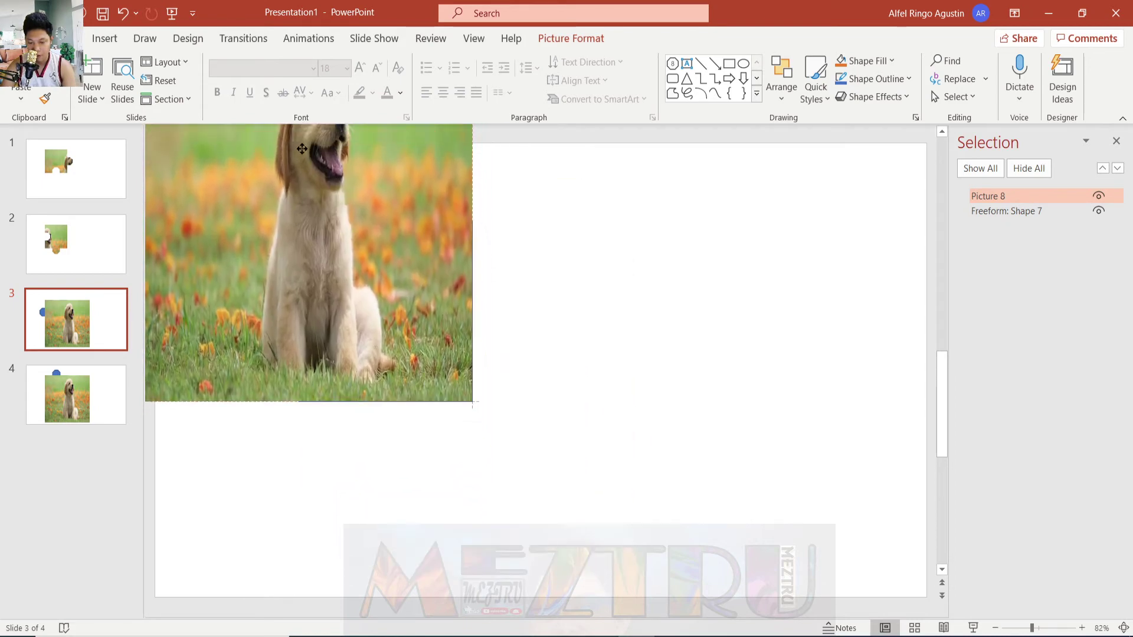
pyautogui.click(1015, 198)
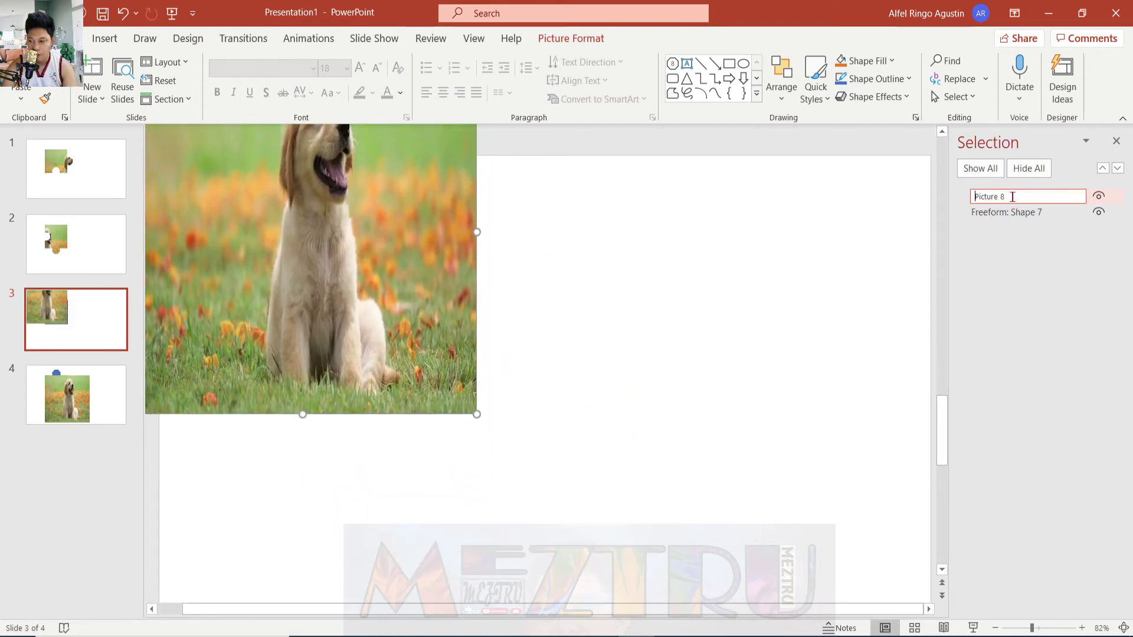
pyautogui.keyDown('ctrl'); pyautogui.click(1019, 214); pyautogui.keyUp('ctrl')
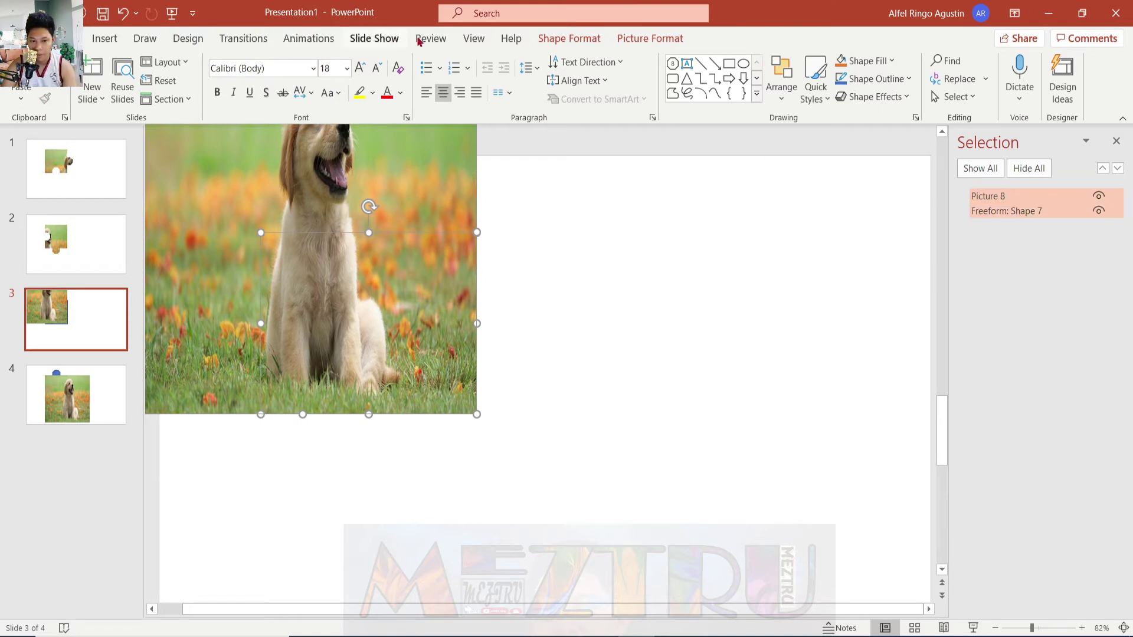
pyautogui.click(630, 43)
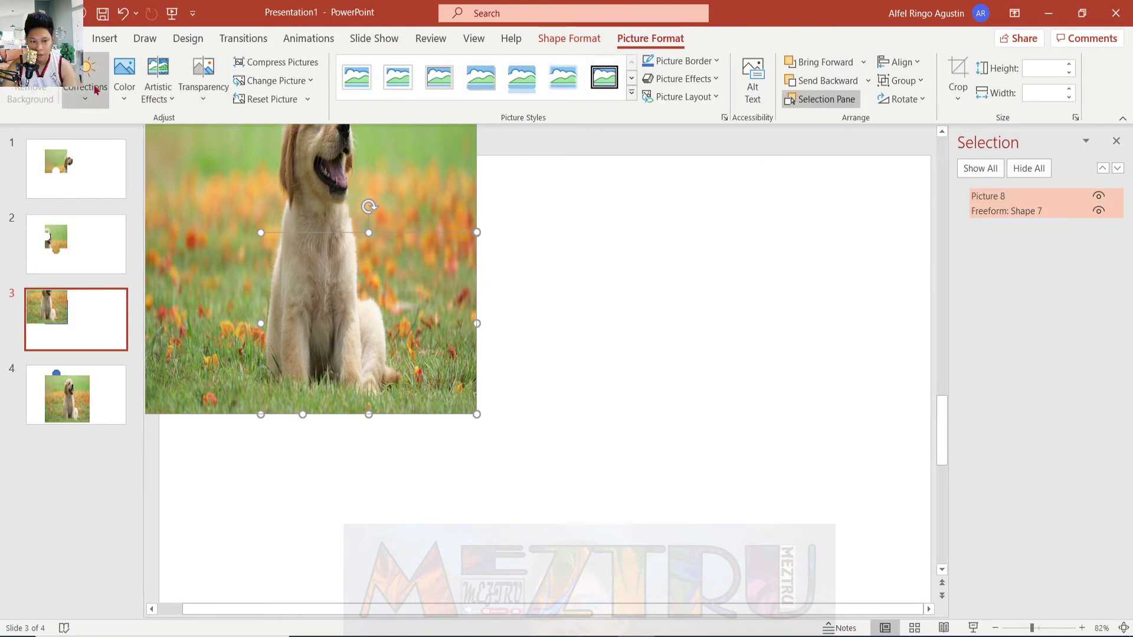
pyautogui.click(582, 37)
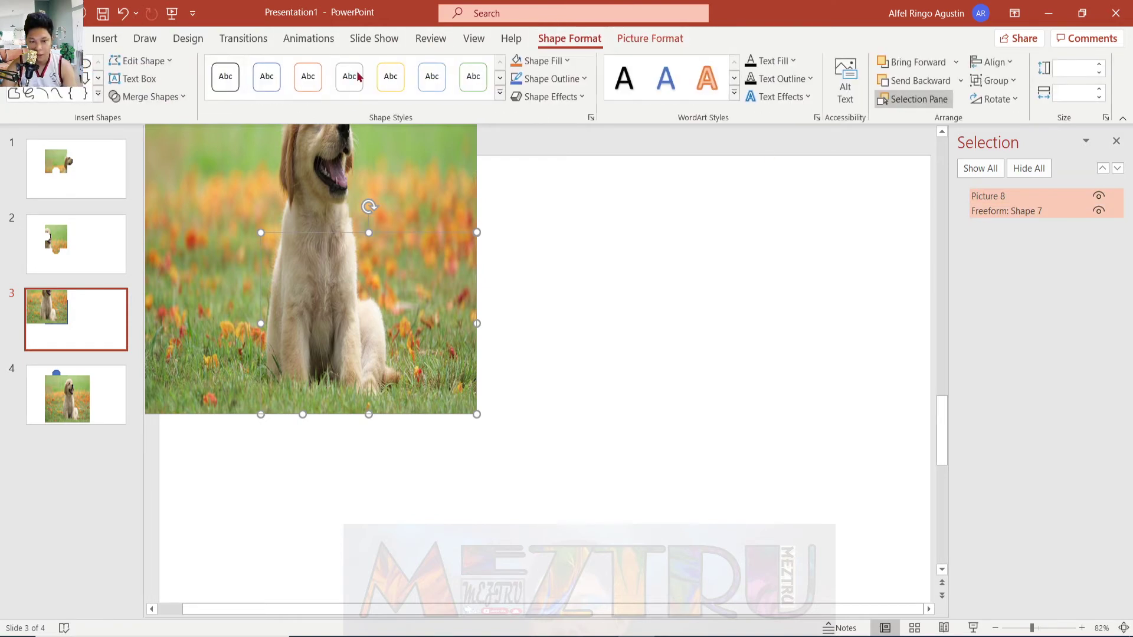
pyautogui.click(152, 97)
pyautogui.click(155, 180)
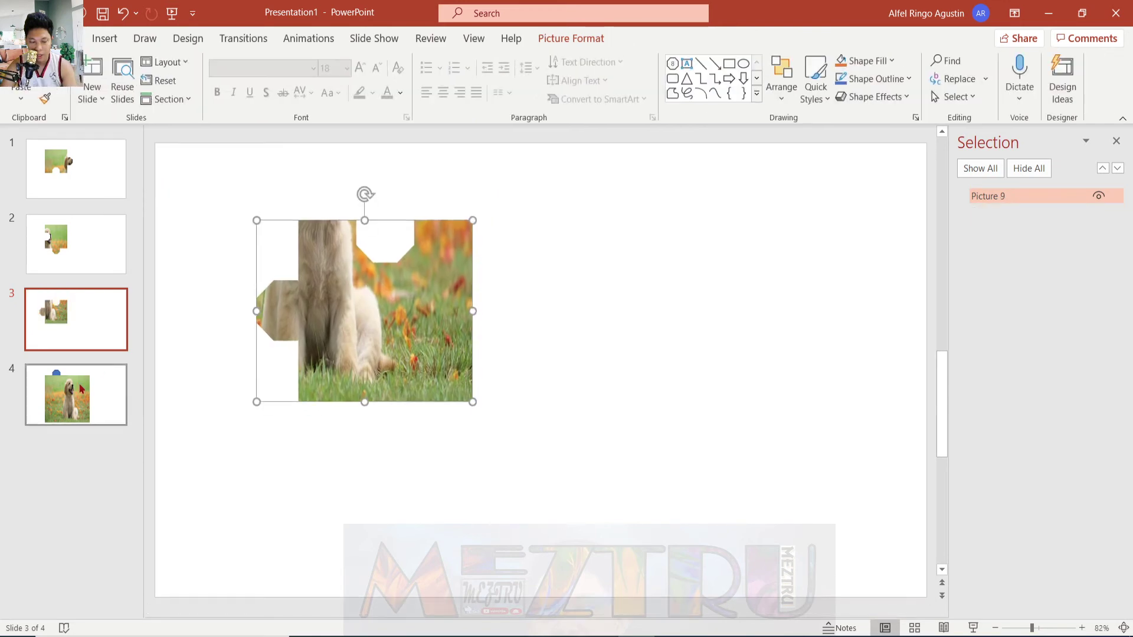
pyautogui.click(85, 387)
# Shift slide 4's dog photo under the puzzle outline and Intersect them into a grassy jigsaw piece
pyautogui.hotkey('ctrl', 'a')
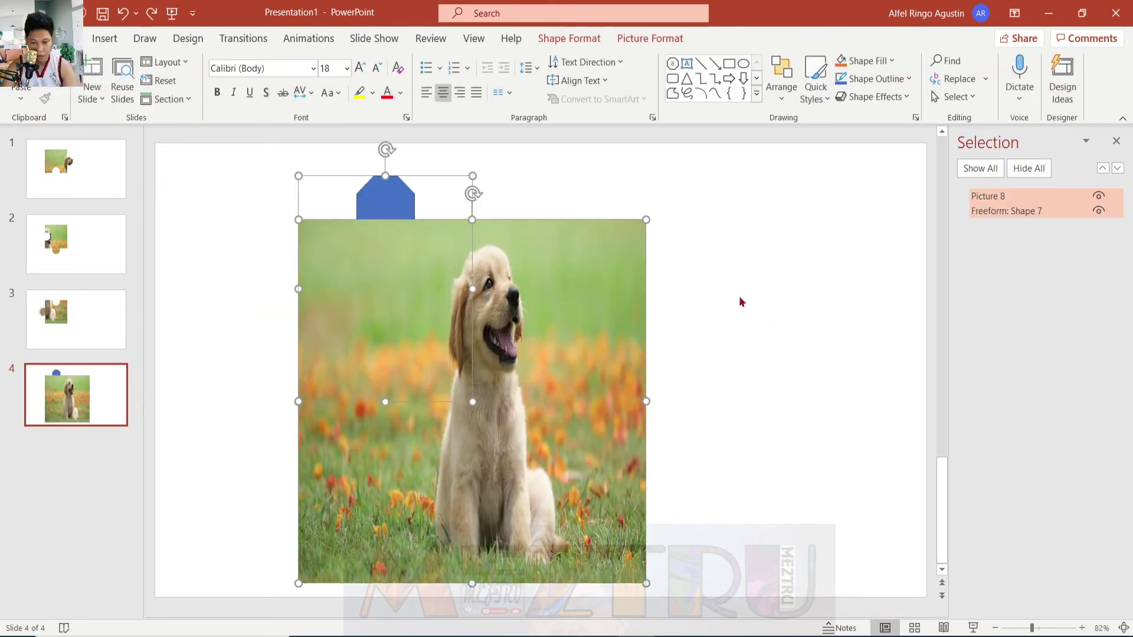
pyautogui.click(742, 302)
pyautogui.moveTo(543, 317)
pyautogui.mouseDown()
pyautogui.moveTo(580, 93)
pyautogui.moveTo(526, 158)
pyautogui.mouseUp()
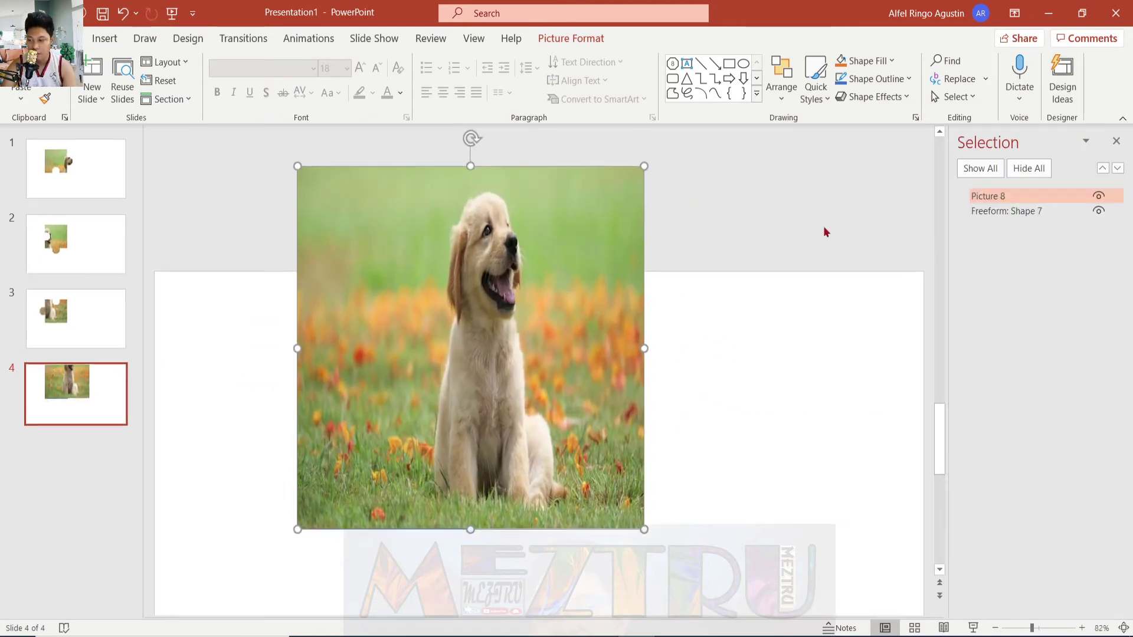
pyautogui.doubleClick(1006, 195)
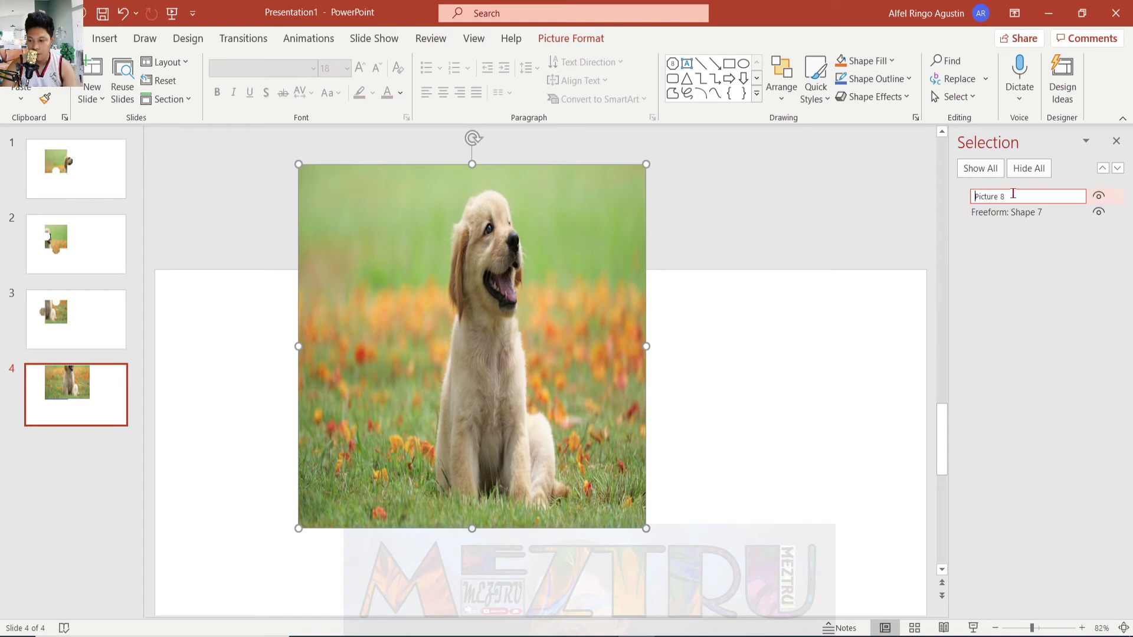
pyautogui.keyDown('ctrl'); pyautogui.click(1042, 213); pyautogui.keyUp('ctrl')
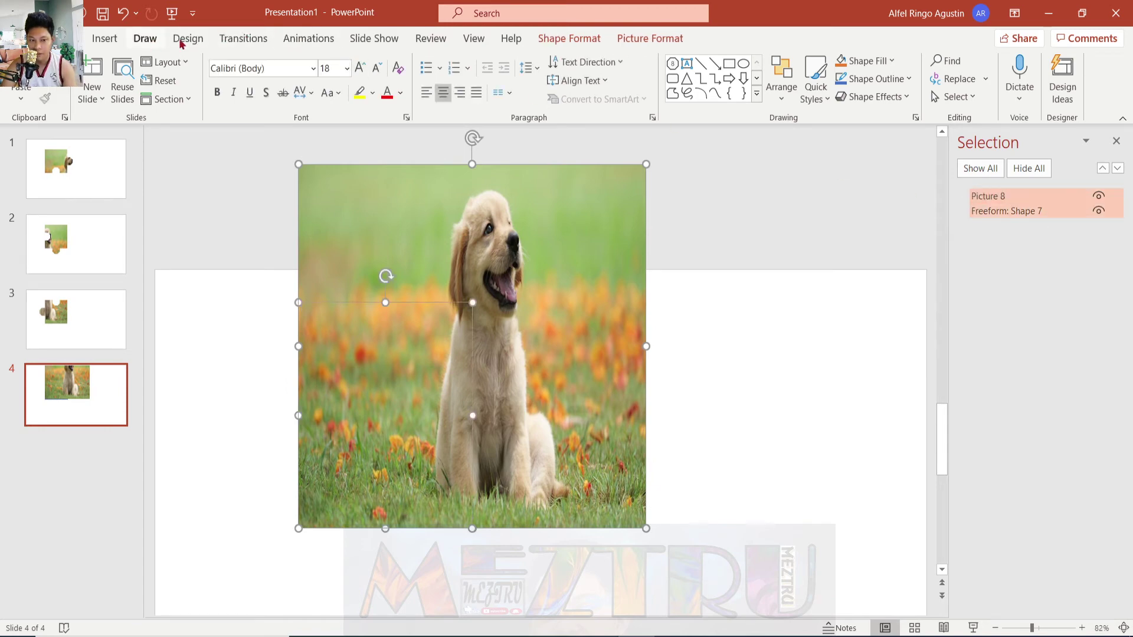
pyautogui.click(551, 39)
pyautogui.click(147, 97)
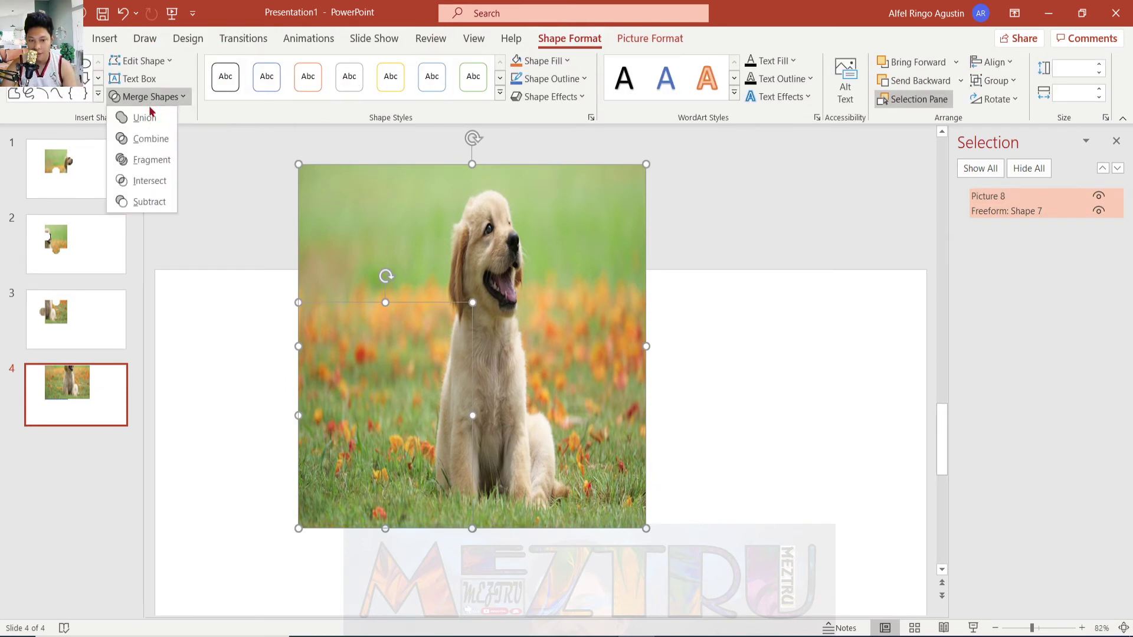
pyautogui.click(140, 182)
pyautogui.click(140, 184)
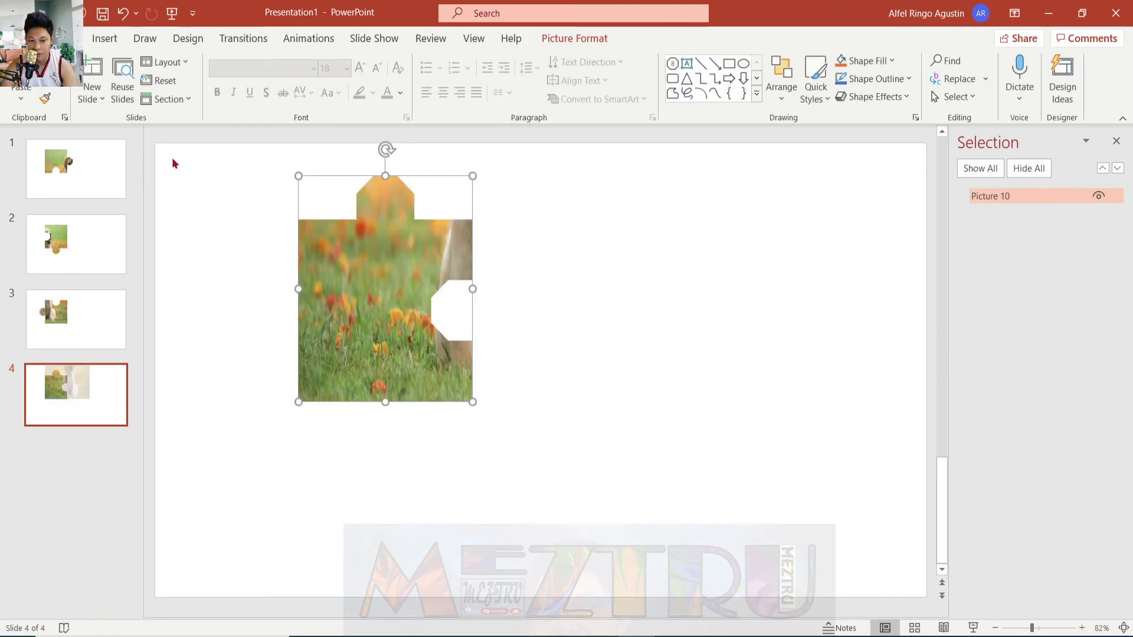
pyautogui.click(757, 387)
# Flip through slides 1–3 to compare the pieces, returning to slide 4
pyautogui.click(65, 175)
pyautogui.click(66, 245)
pyautogui.click(68, 318)
pyautogui.click(74, 387)
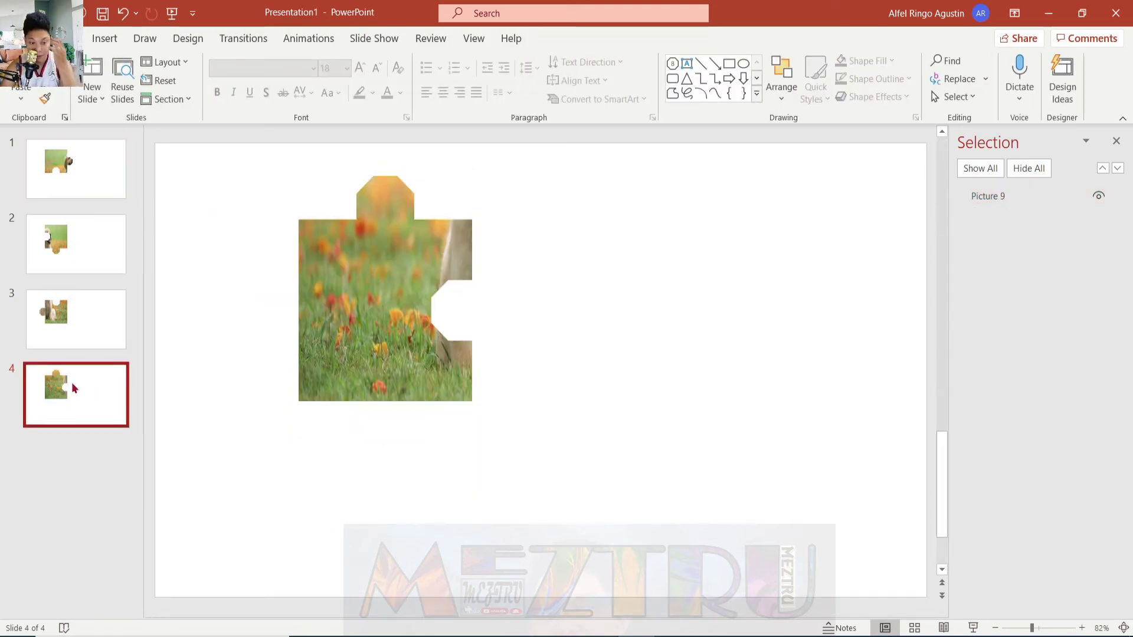
# Cut the grassy jigsaw piece off slide 4
pyautogui.click(355, 281)
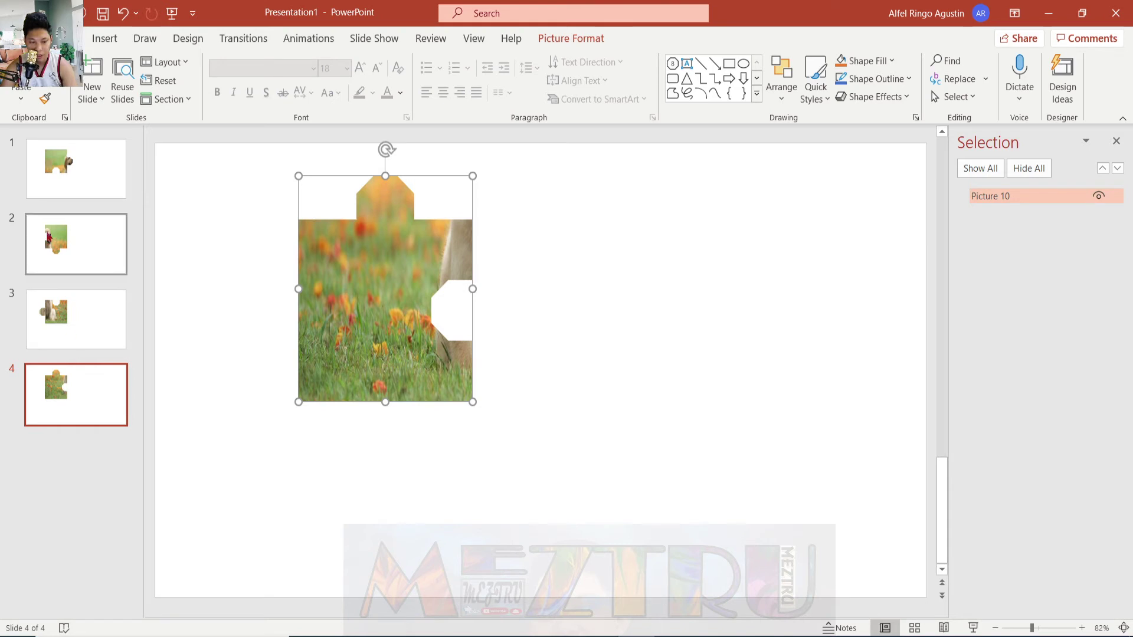
pyautogui.click(679, 307)
pyautogui.click(375, 301)
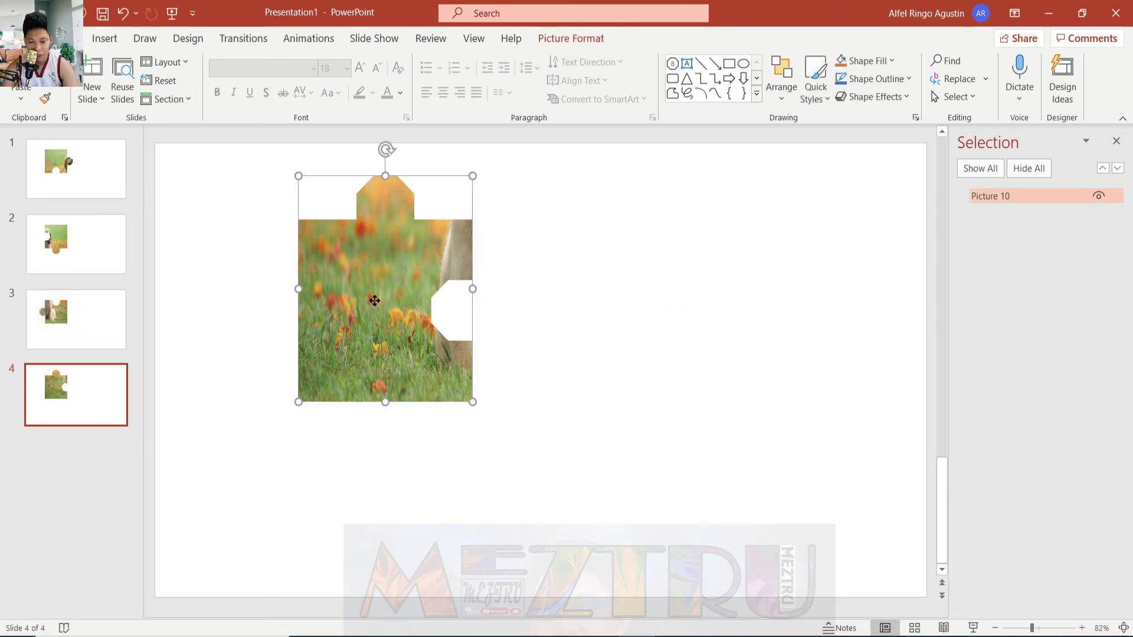
pyautogui.rightClick(375, 301)
pyautogui.click(421, 319)
pyautogui.scroll(5, 172, 189)
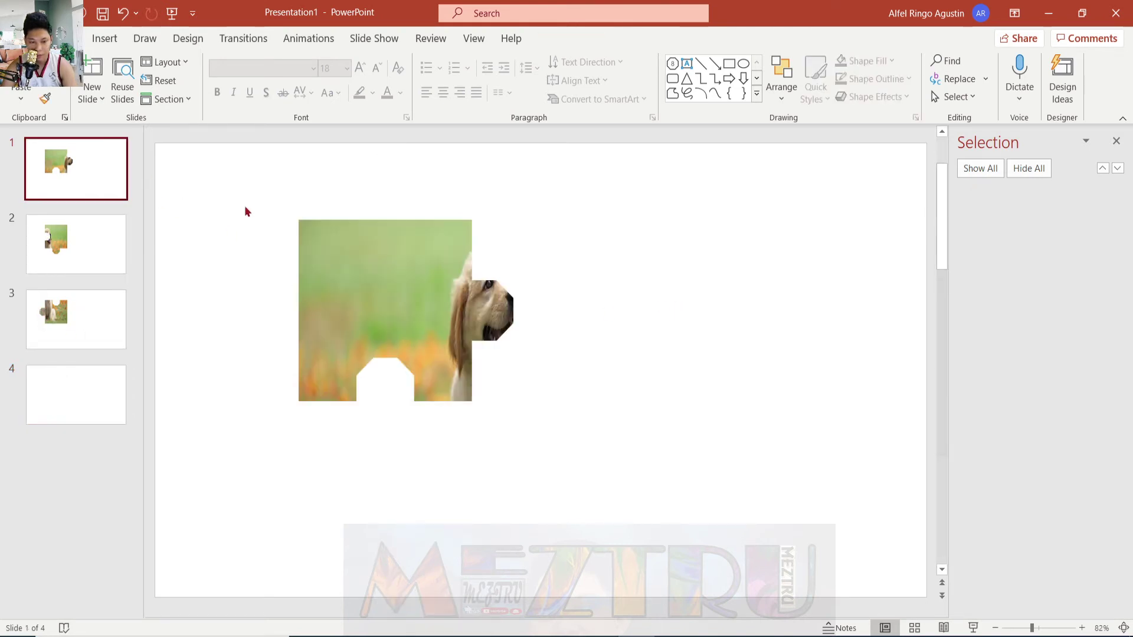
# Paste the grassy piece on slide 1 and align it below the top-left piece
pyautogui.rightClick(618, 326)
pyautogui.click(653, 358)
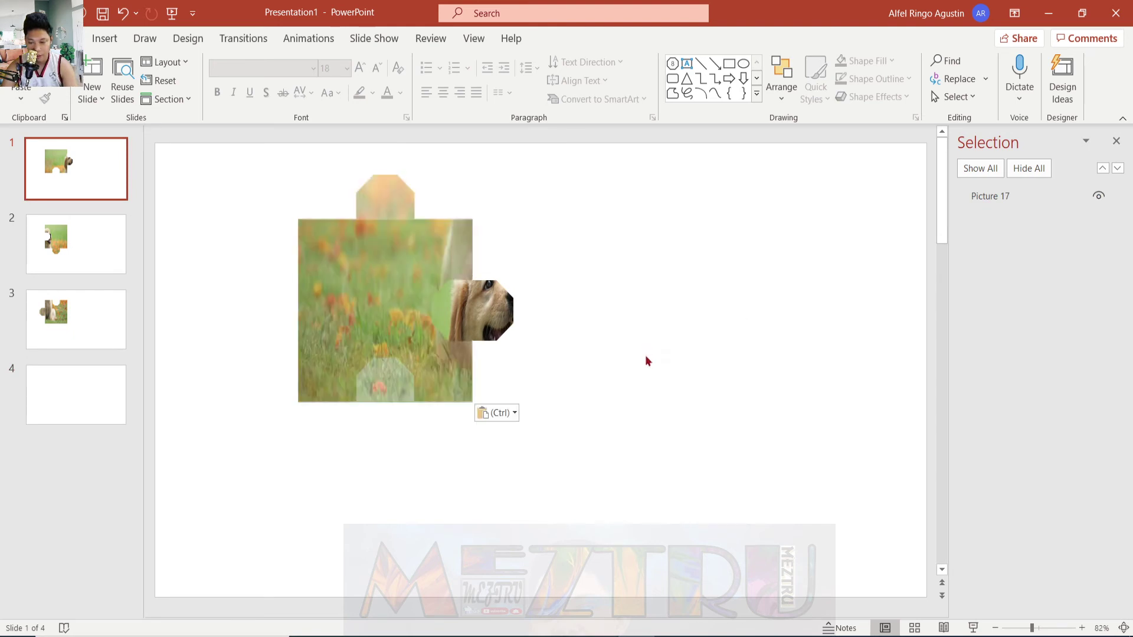
pyautogui.moveTo(387, 279); pyautogui.dragTo(393, 444)
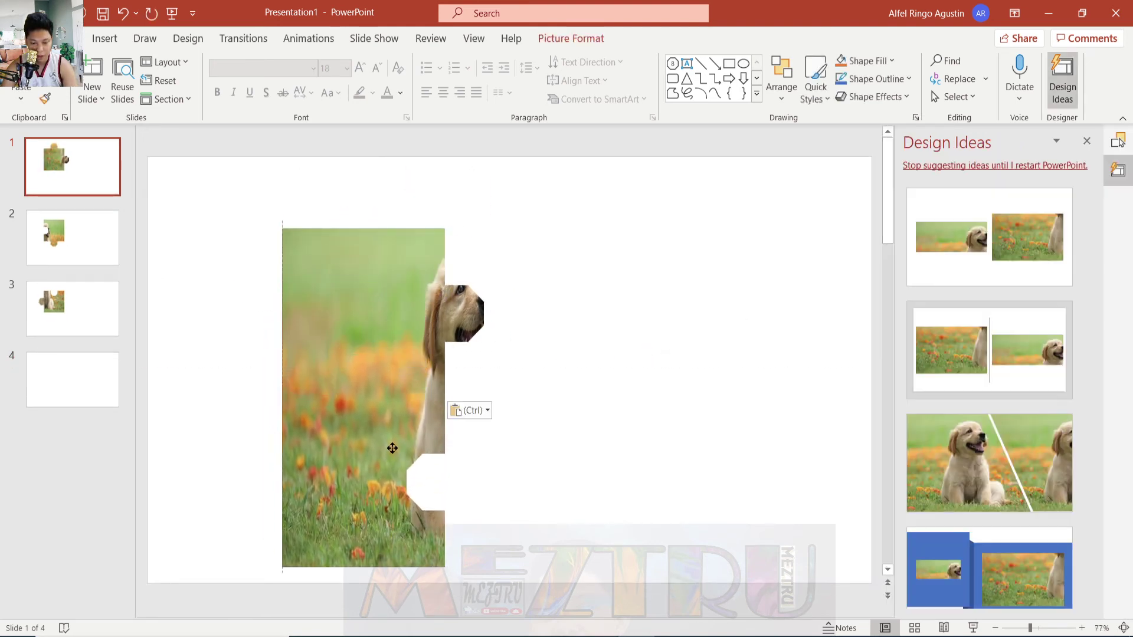
pyautogui.moveTo(393, 444); pyautogui.dragTo(393, 447)
pyautogui.click(642, 352)
pyautogui.click(1086, 140)
# Move the dog-body piece from slide 3 to slide 1's lower right
pyautogui.click(124, 245)
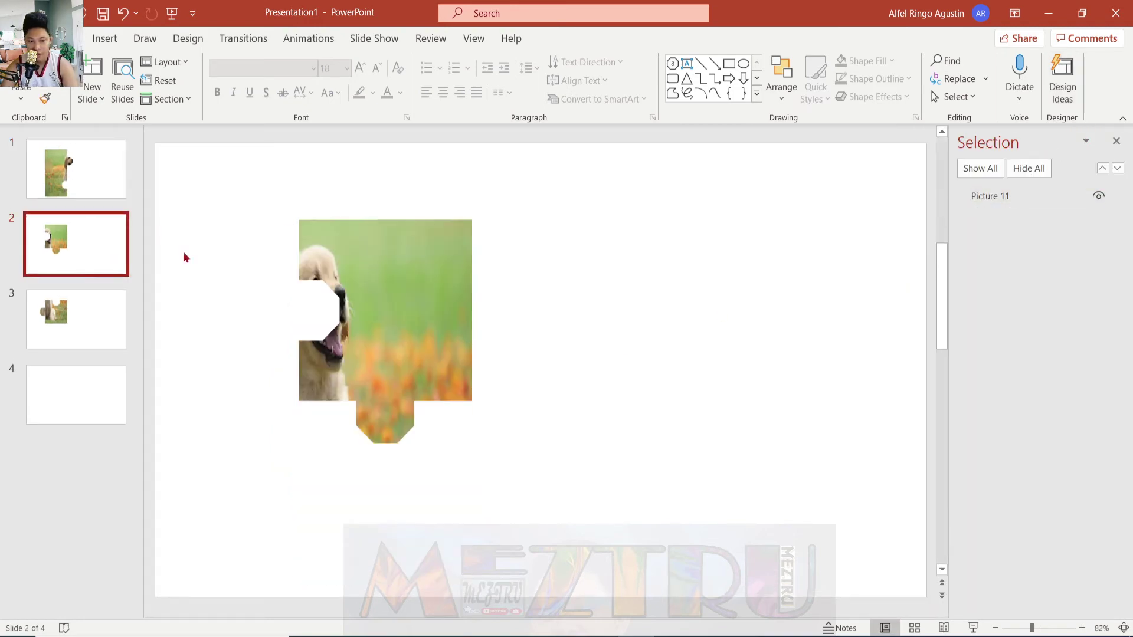
pyautogui.click(76, 319)
pyautogui.rightClick(449, 261)
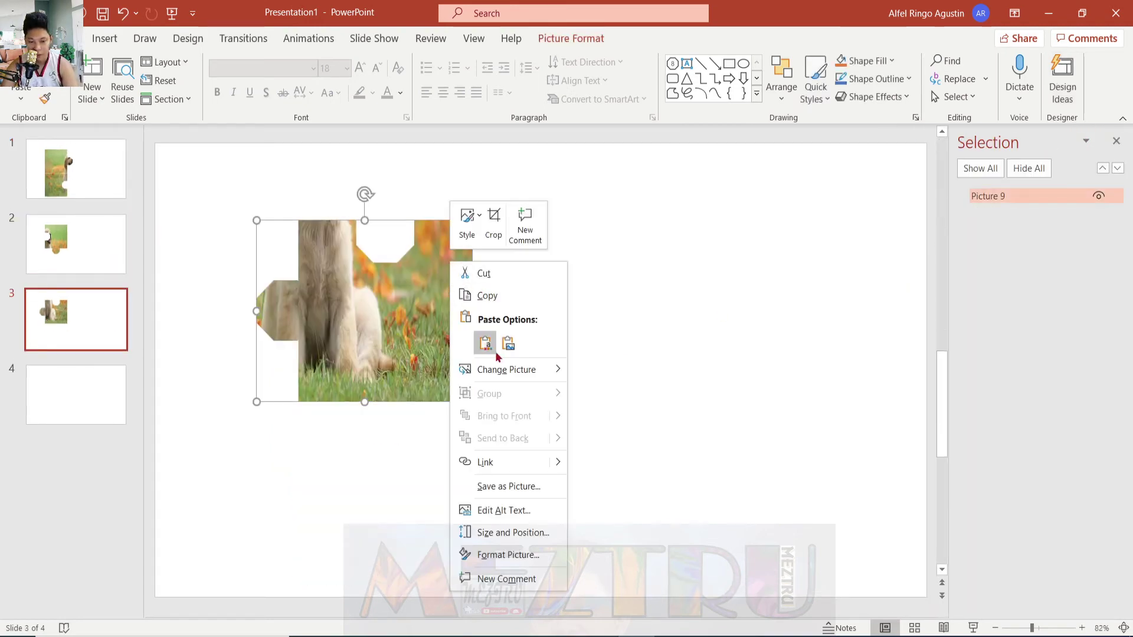
pyautogui.click(484, 273)
pyautogui.click(76, 170)
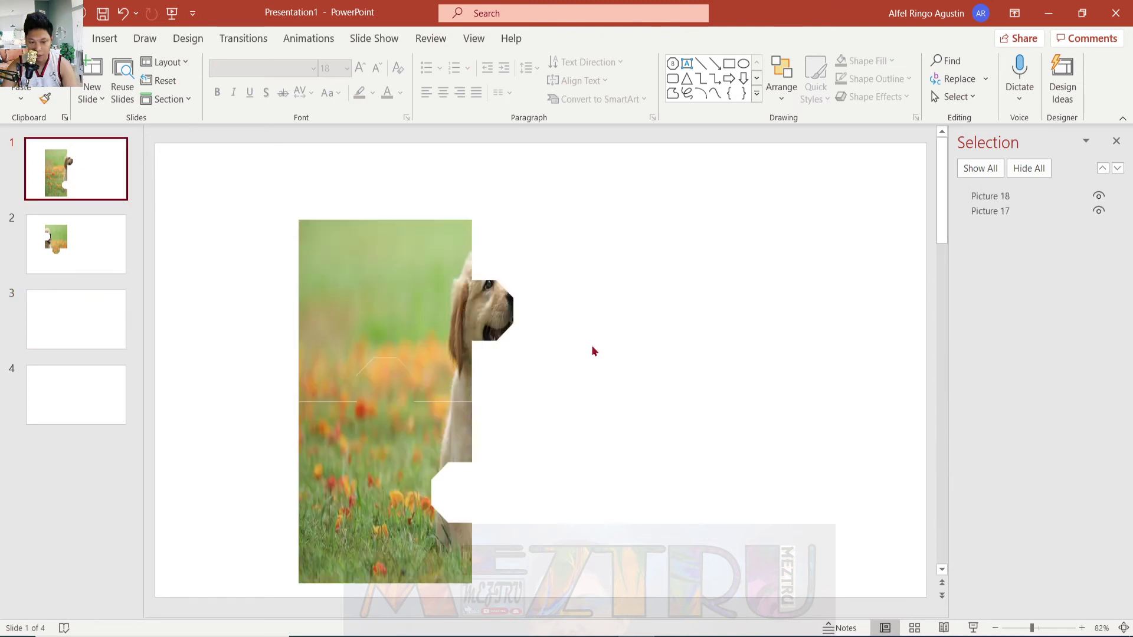
pyautogui.rightClick(593, 347)
pyautogui.click(628, 383)
pyautogui.moveTo(389, 328)
pyautogui.mouseDown()
pyautogui.moveTo(493, 503)
pyautogui.moveTo(480, 484)
pyautogui.mouseUp()
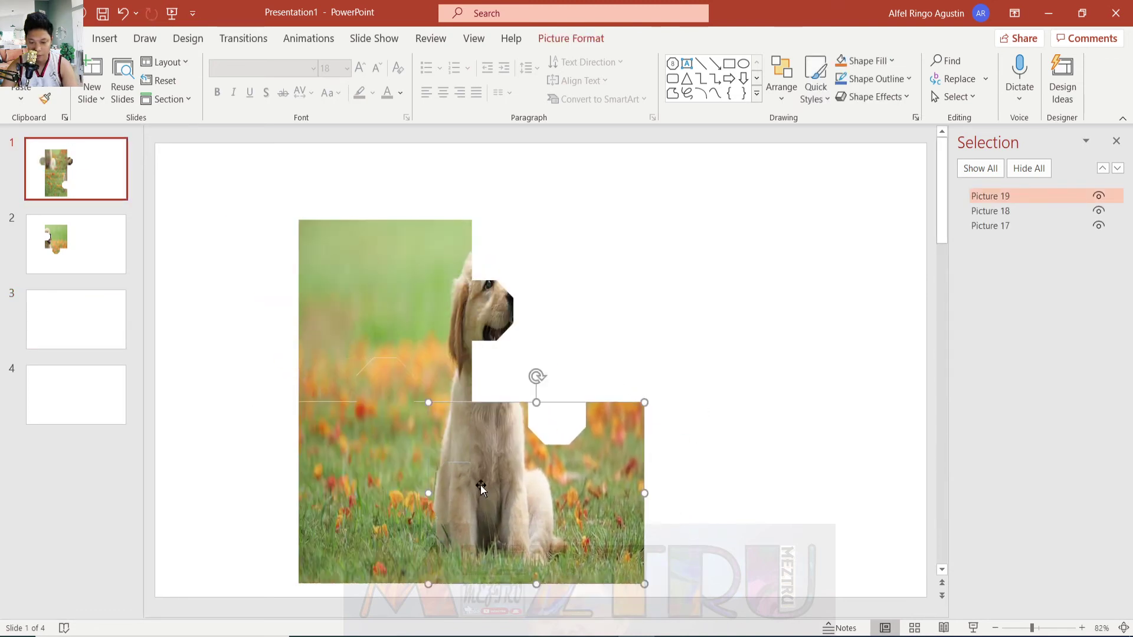
# Move the dog-face piece from slide 2 into slide 1's top-right gap, completing the puppy picture
pyautogui.click(93, 260)
pyautogui.rightClick(345, 277)
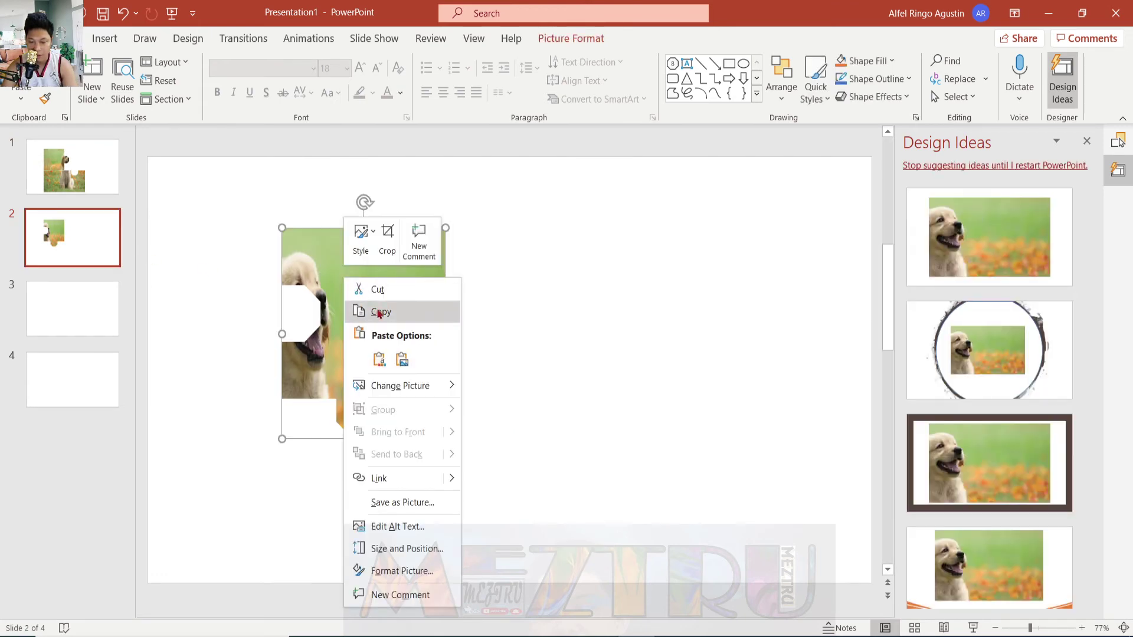
pyautogui.click(377, 289)
pyautogui.click(117, 171)
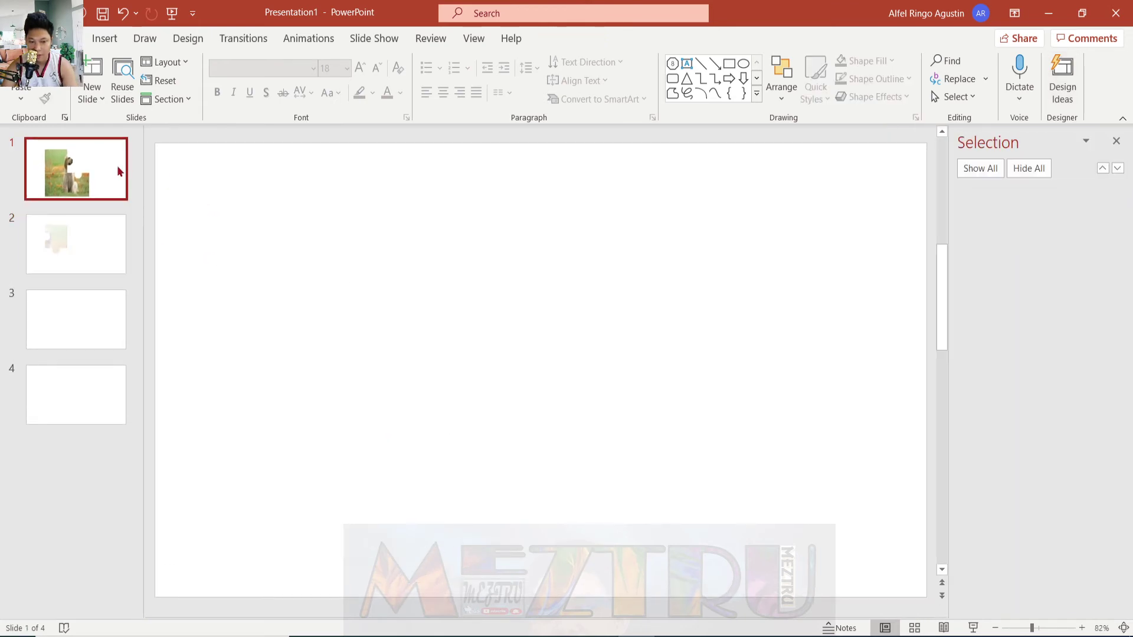
pyautogui.rightClick(437, 232)
pyautogui.rightClick(683, 240)
pyautogui.click(723, 265)
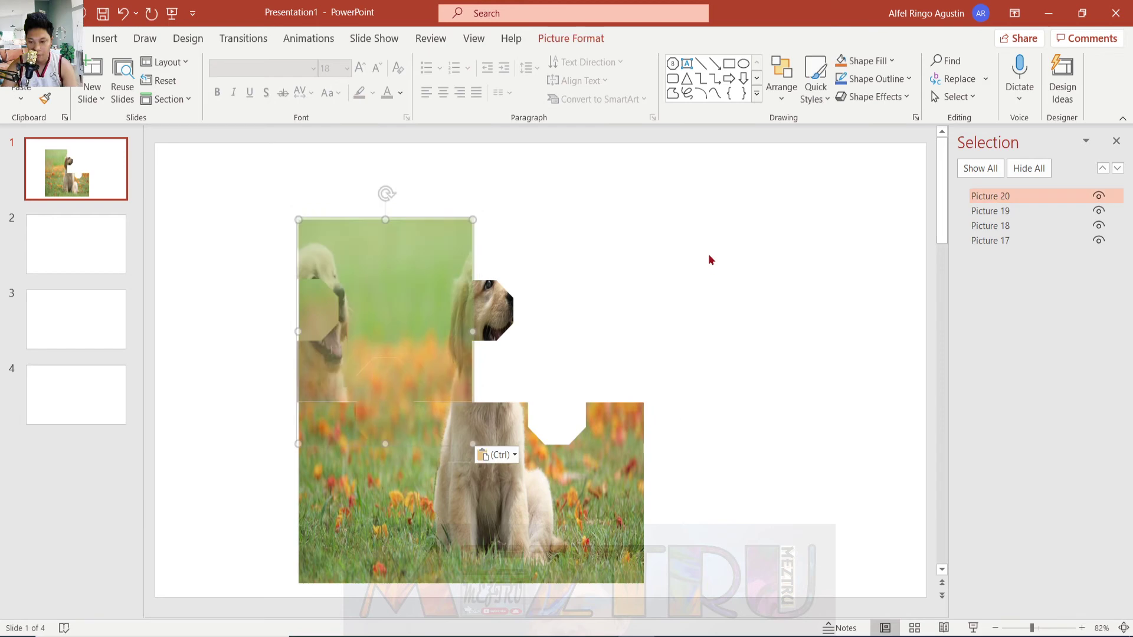
pyautogui.moveTo(374, 286); pyautogui.dragTo(538, 282)
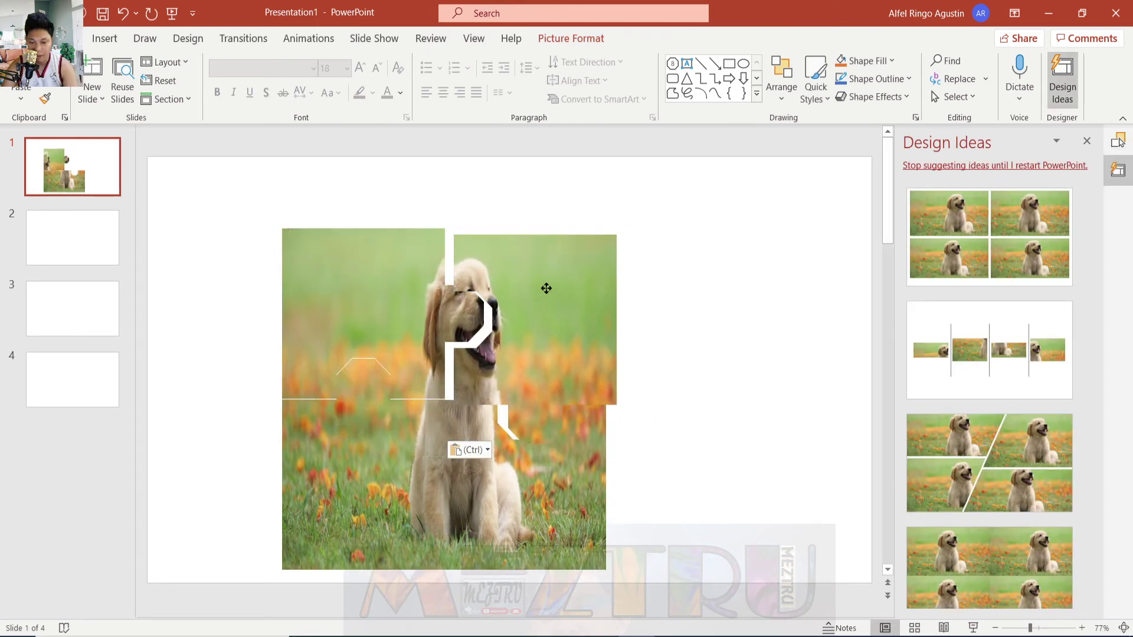
pyautogui.click(829, 240)
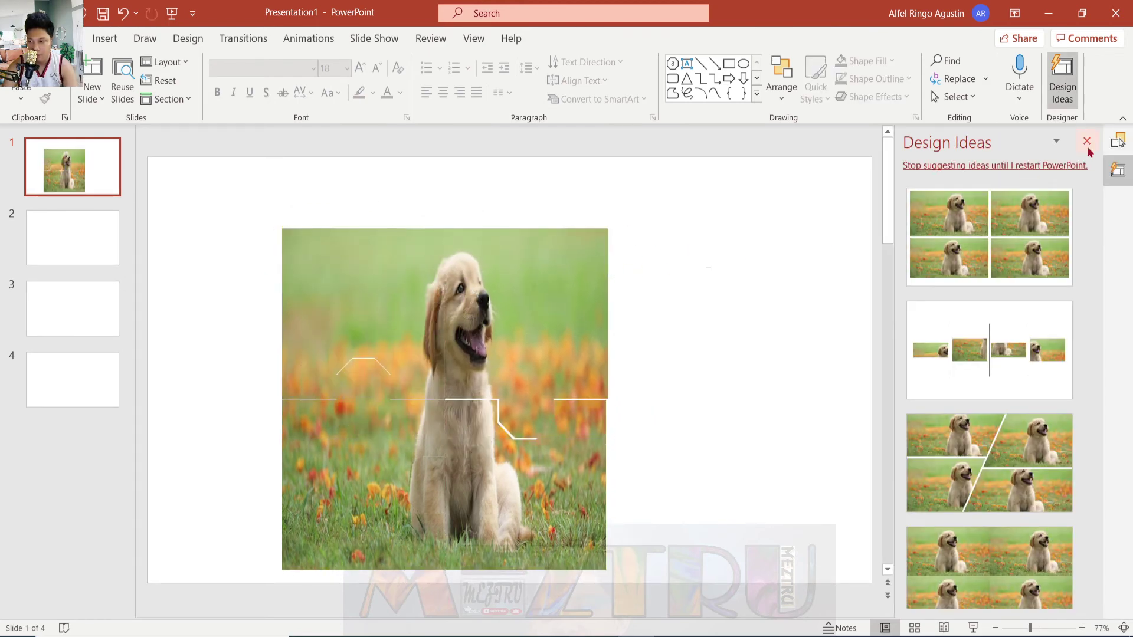
pyautogui.click(1086, 140)
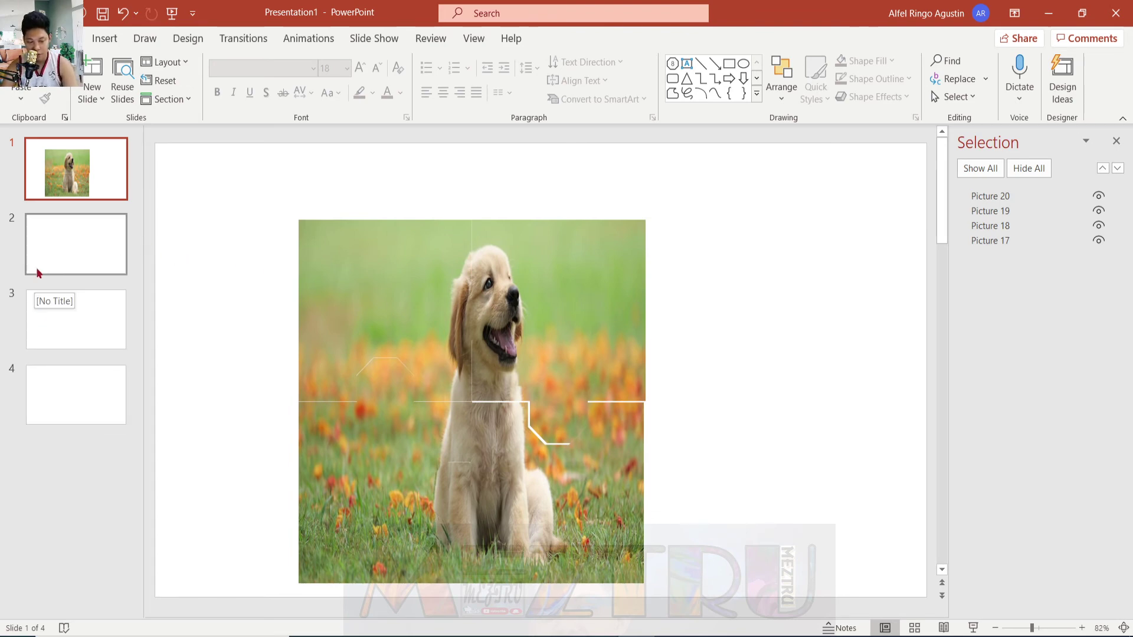
# Delete the leftover empty slides so the deck has only one slide
pyautogui.click(59, 268)
pyautogui.rightClick(90, 263)
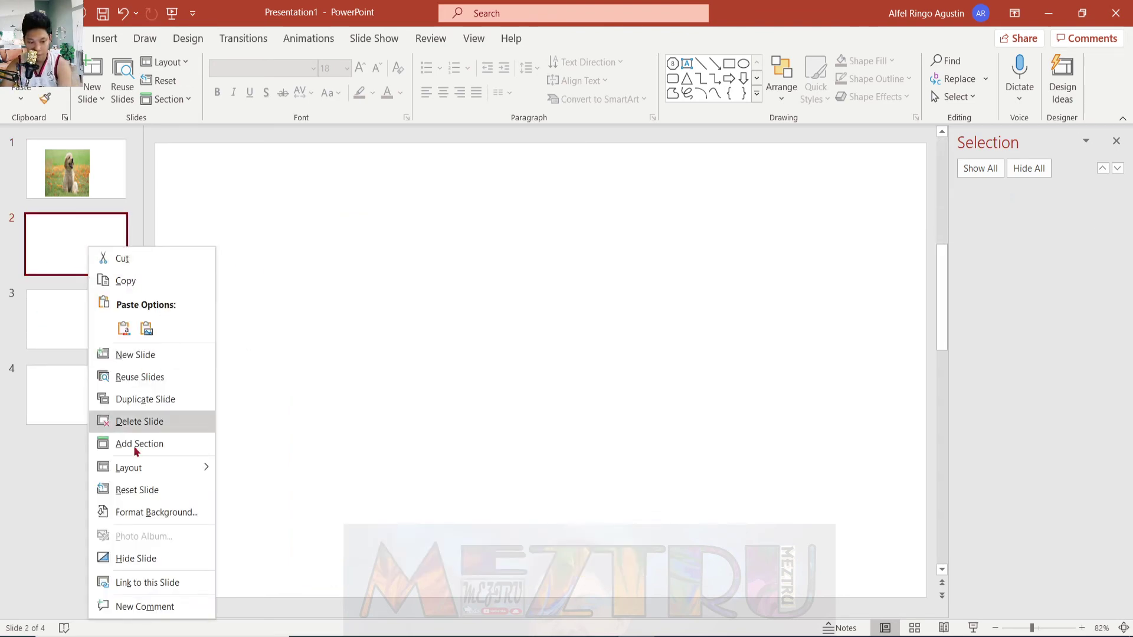
pyautogui.click(140, 421)
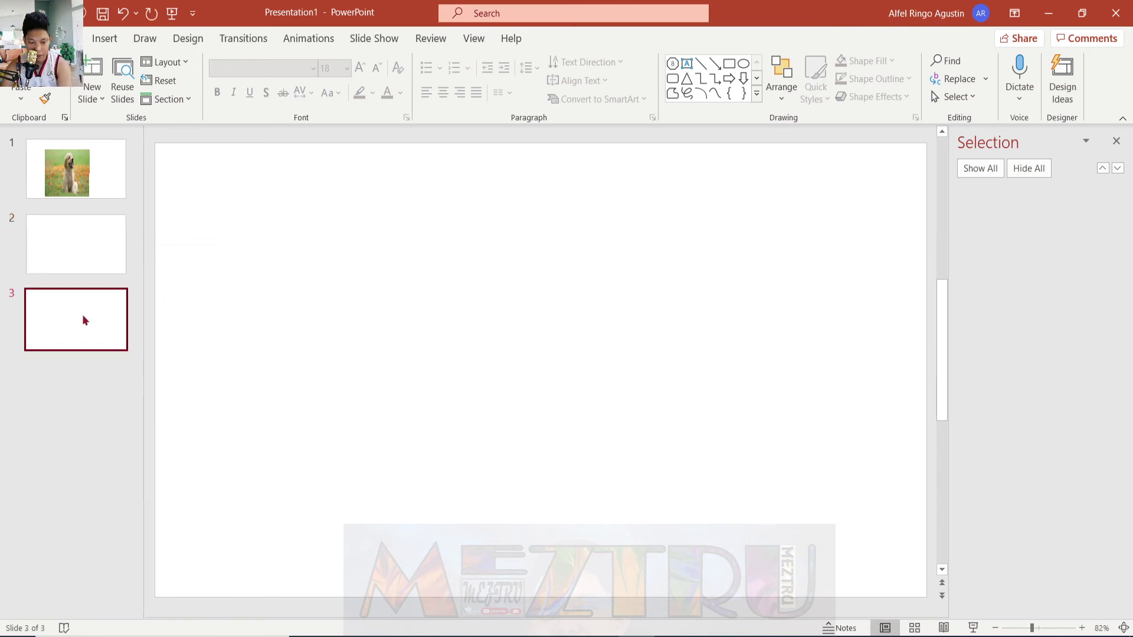
pyautogui.rightClick(81, 321)
pyautogui.click(63, 246)
pyautogui.keyDown('ctrl'); pyautogui.click(61, 245); pyautogui.keyUp('ctrl')
pyautogui.click(130, 323)
pyautogui.keyDown('ctrl'); pyautogui.click(71, 258); pyautogui.keyUp('ctrl')
pyautogui.rightClick(71, 258)
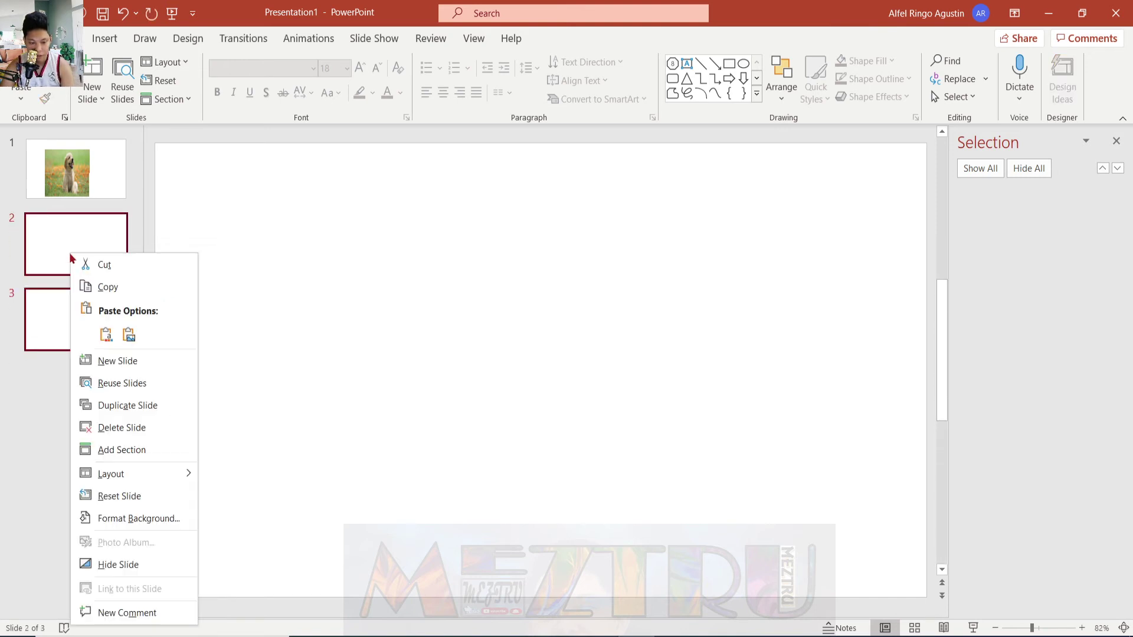
pyautogui.click(106, 427)
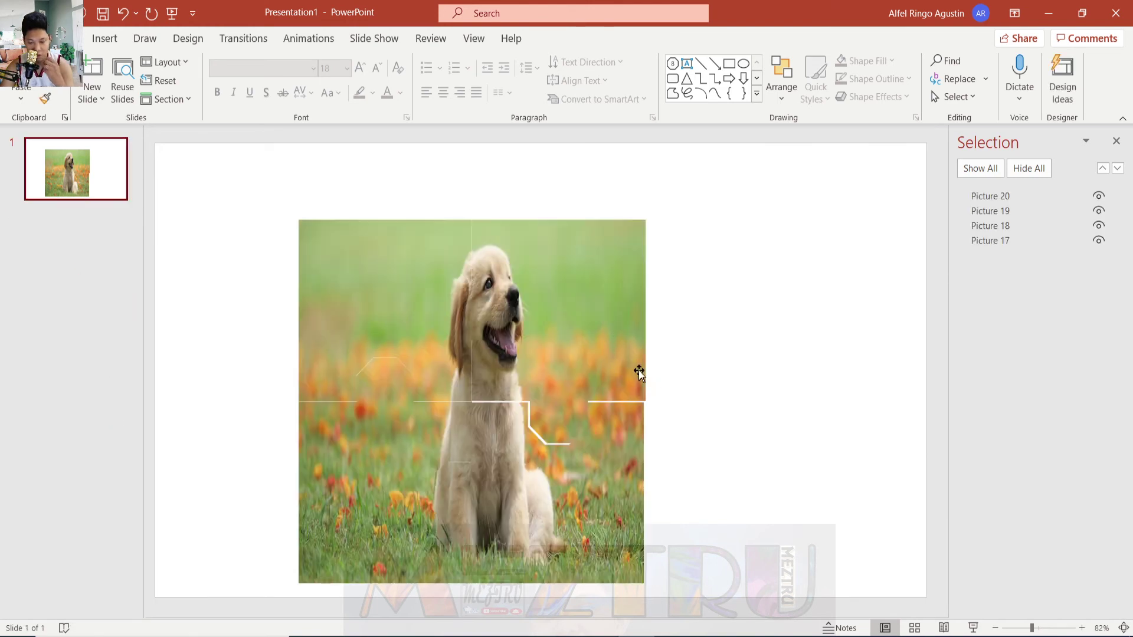
# Fit the right-half piece flush against the left half, then move all four pieces nearer the slide centre
pyautogui.click(416, 298)
pyautogui.click(590, 308)
pyautogui.click(787, 328)
pyautogui.moveTo(617, 332)
pyautogui.mouseDown()
pyautogui.moveTo(596, 341)
pyautogui.moveTo(598, 331)
pyautogui.mouseUp()
pyautogui.click(814, 456)
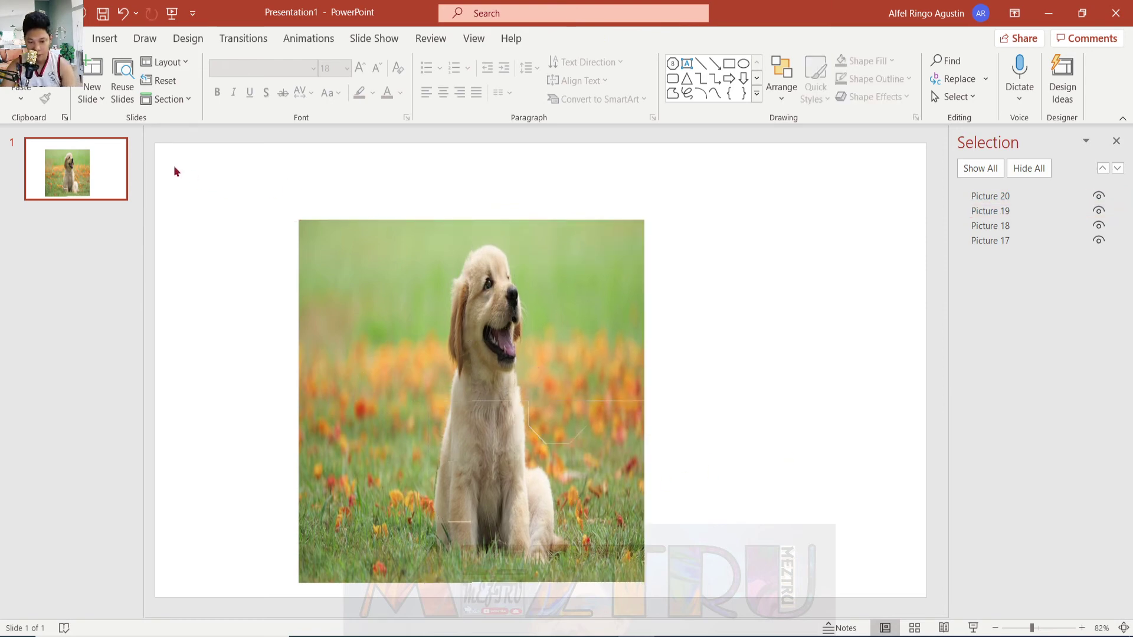
pyautogui.moveTo(174, 171); pyautogui.dragTo(817, 617)
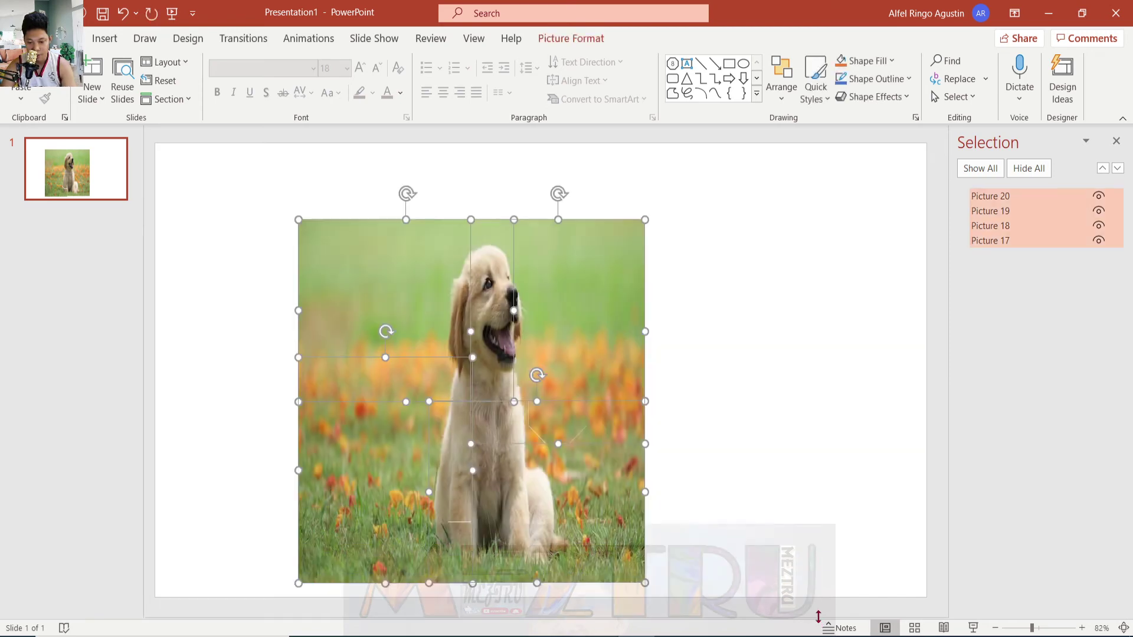
pyautogui.moveTo(579, 305); pyautogui.dragTo(630, 258)
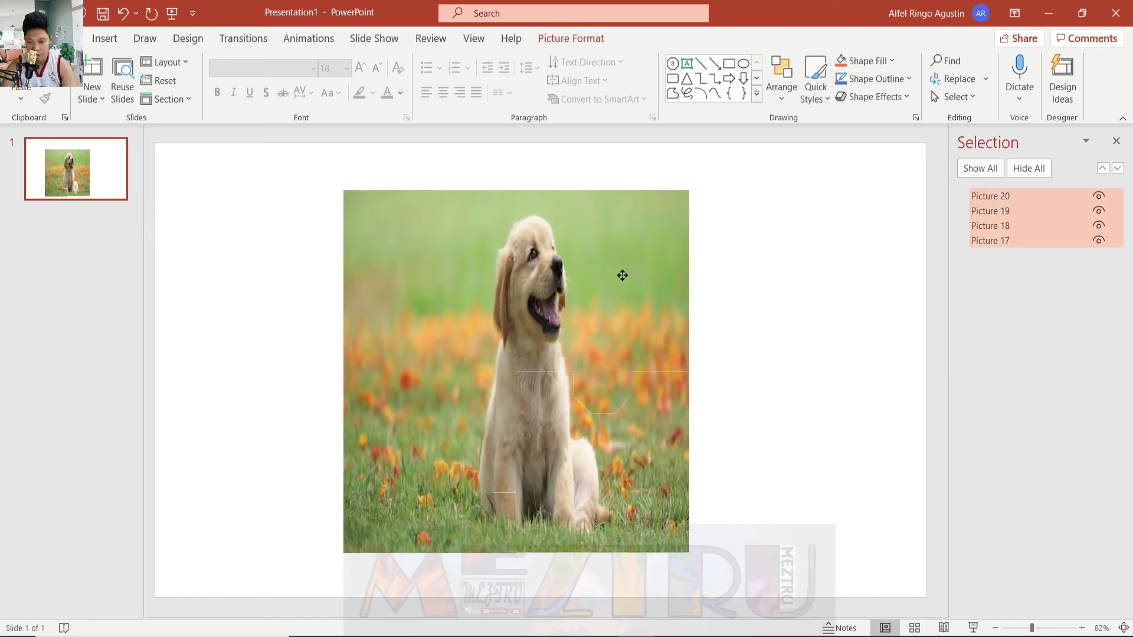
pyautogui.moveTo(630, 258); pyautogui.dragTo(641, 278)
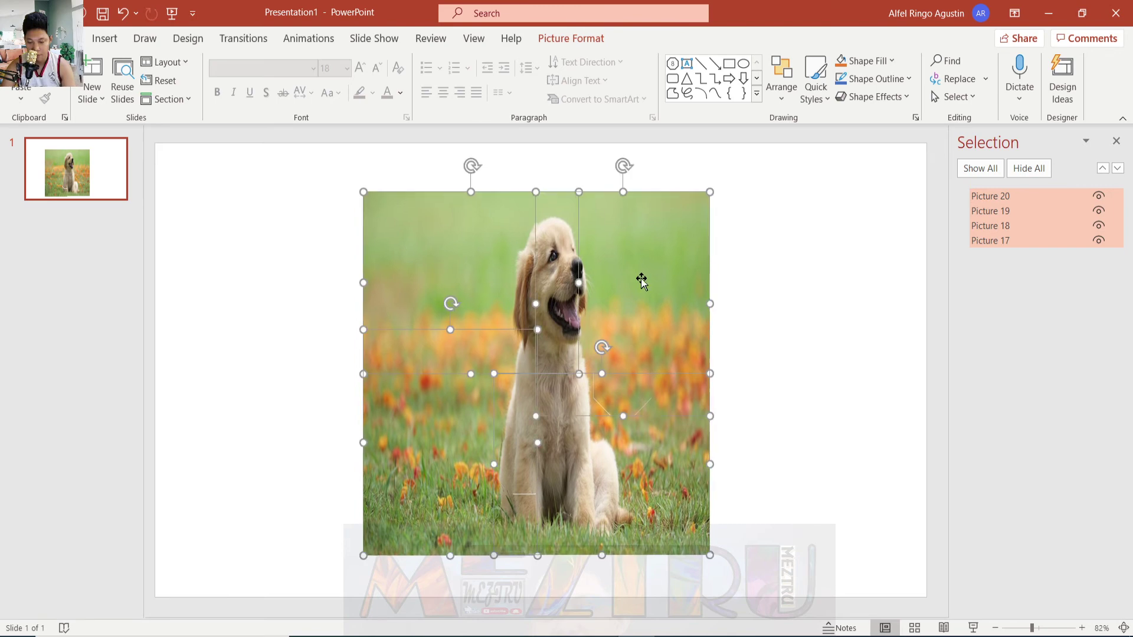
# Give the four pieces a dark grey picture border 2¼ pt thick
pyautogui.click(568, 41)
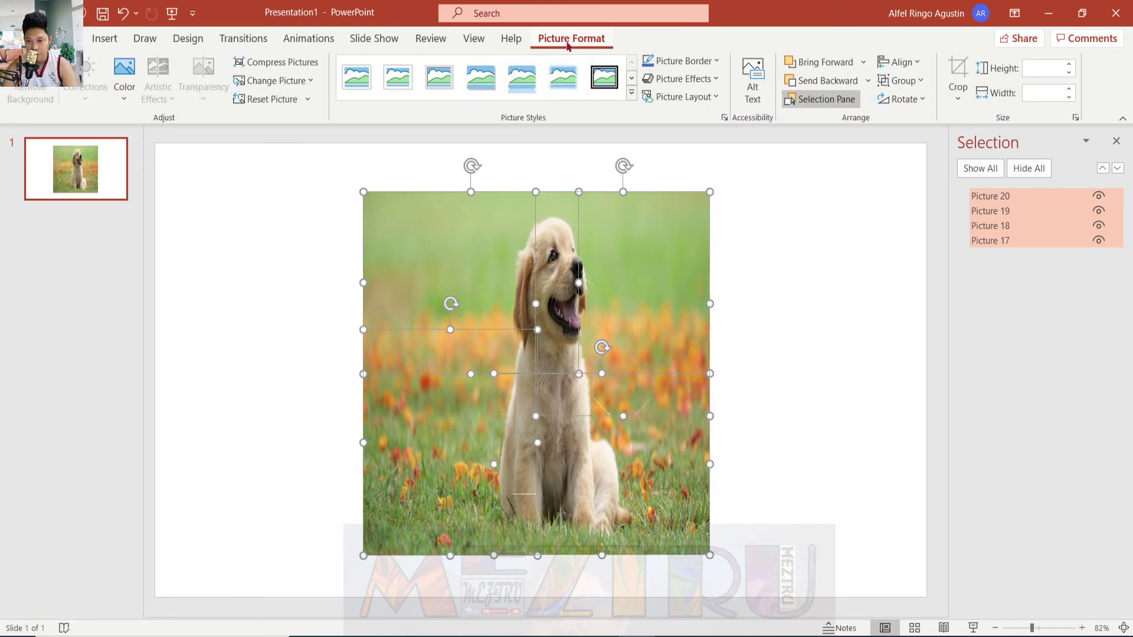
pyautogui.click(692, 65)
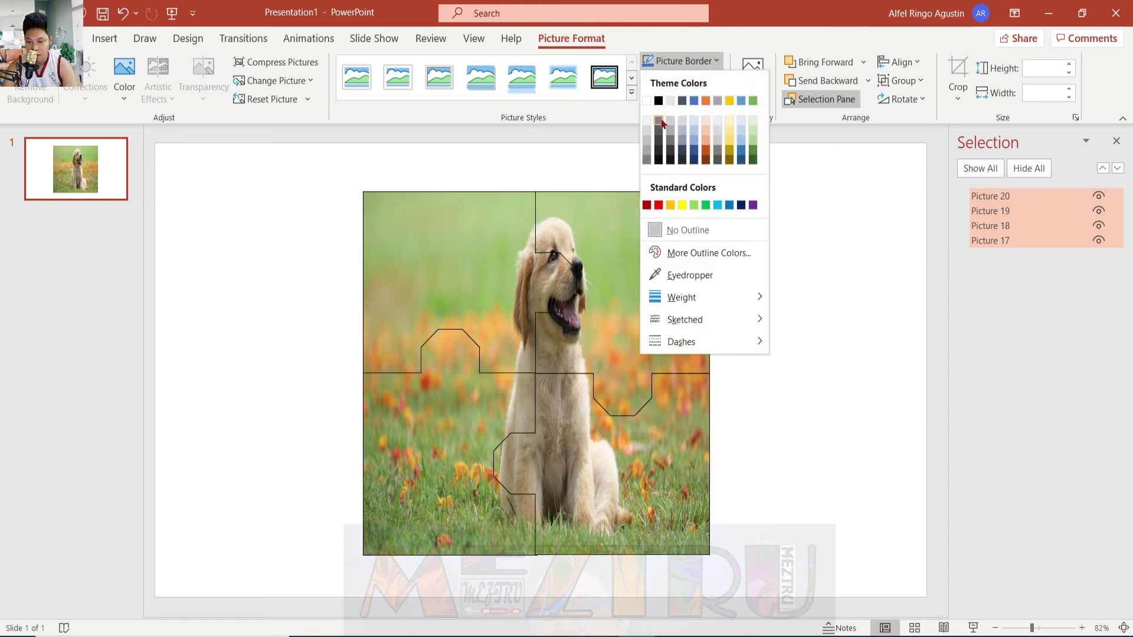
pyautogui.click(648, 160)
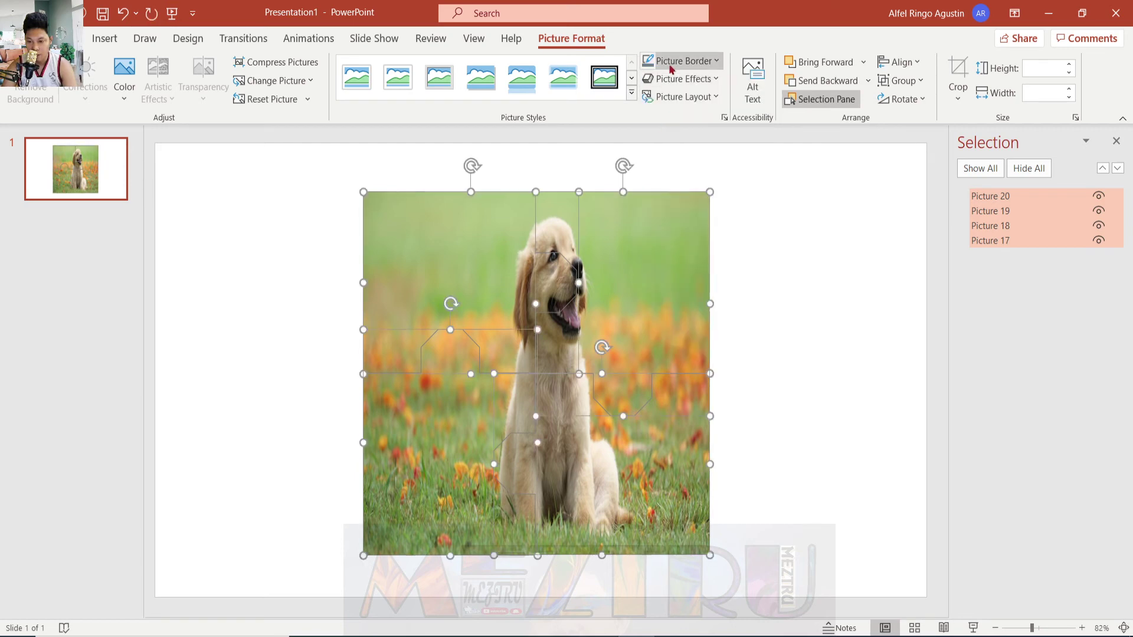
pyautogui.click(671, 66)
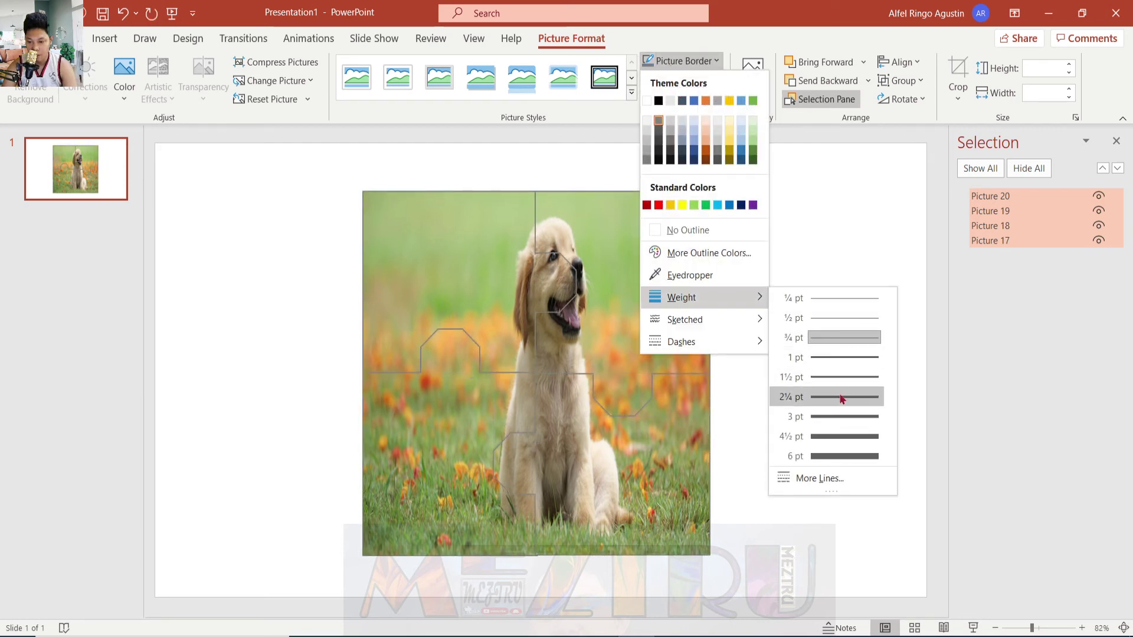
pyautogui.click(839, 422)
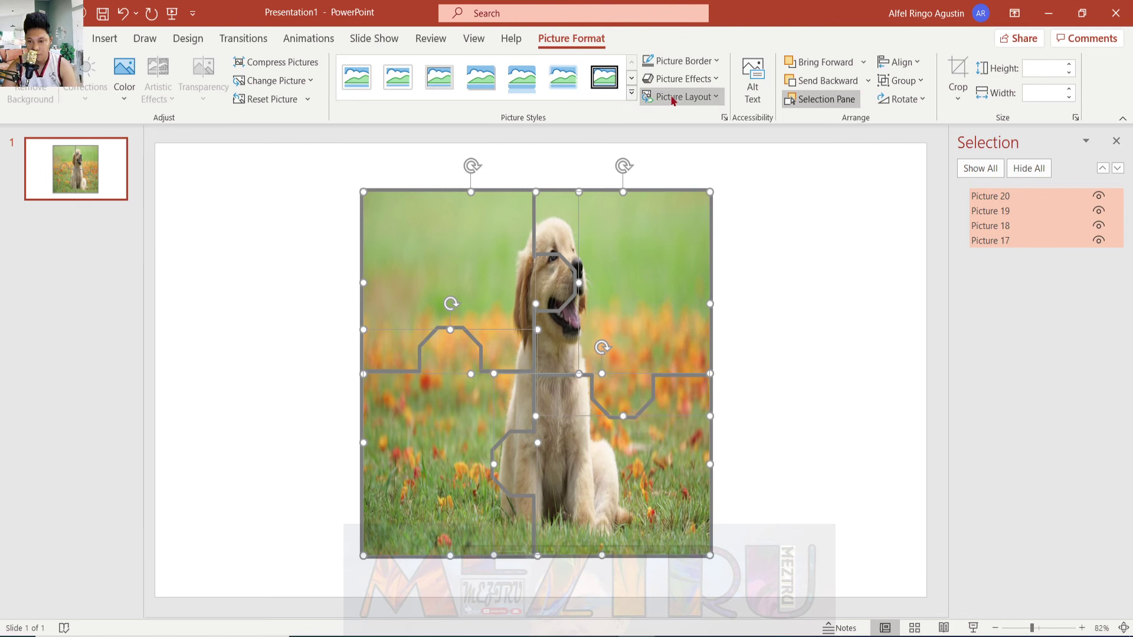
# Apply an outer drop shadow to the pieces
pyautogui.click(682, 80)
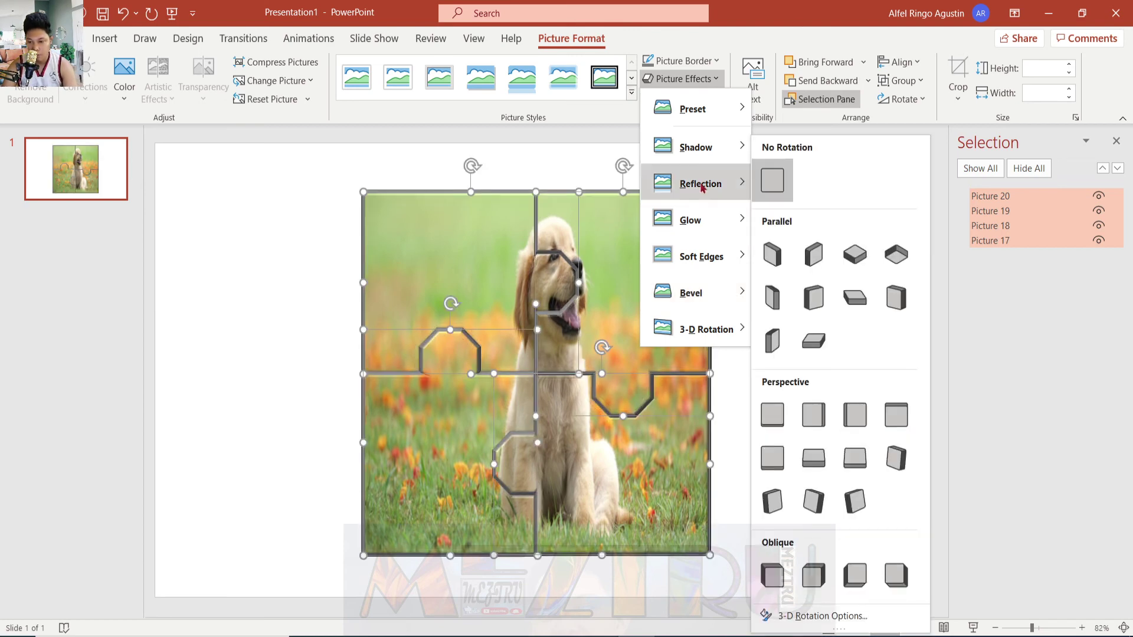
pyautogui.moveTo(695, 147)
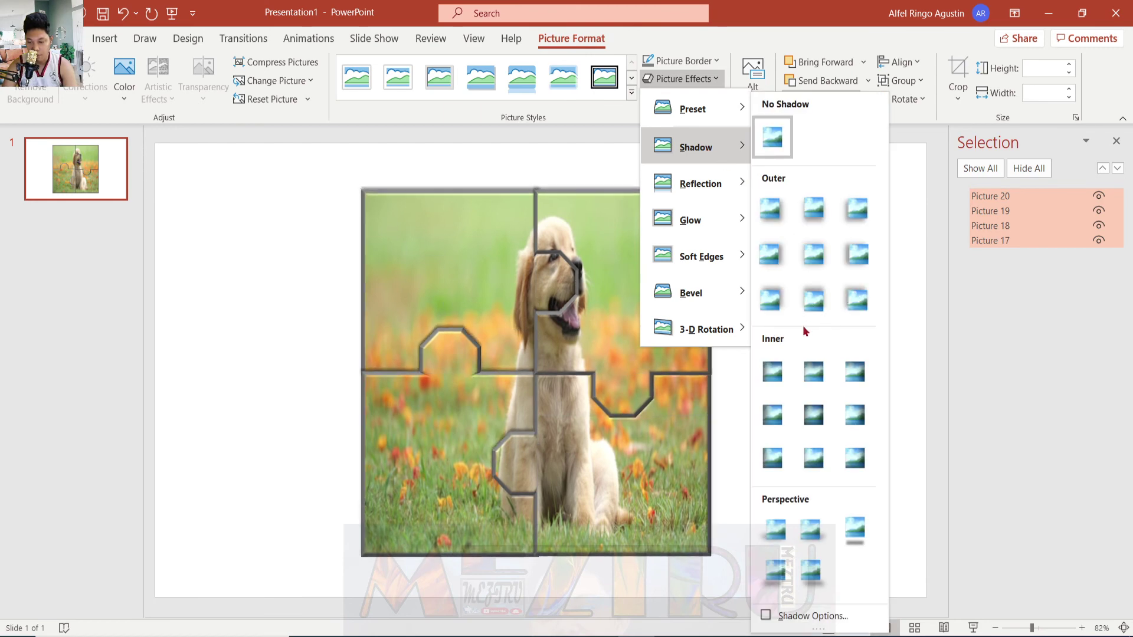
pyautogui.click(852, 206)
pyautogui.click(776, 233)
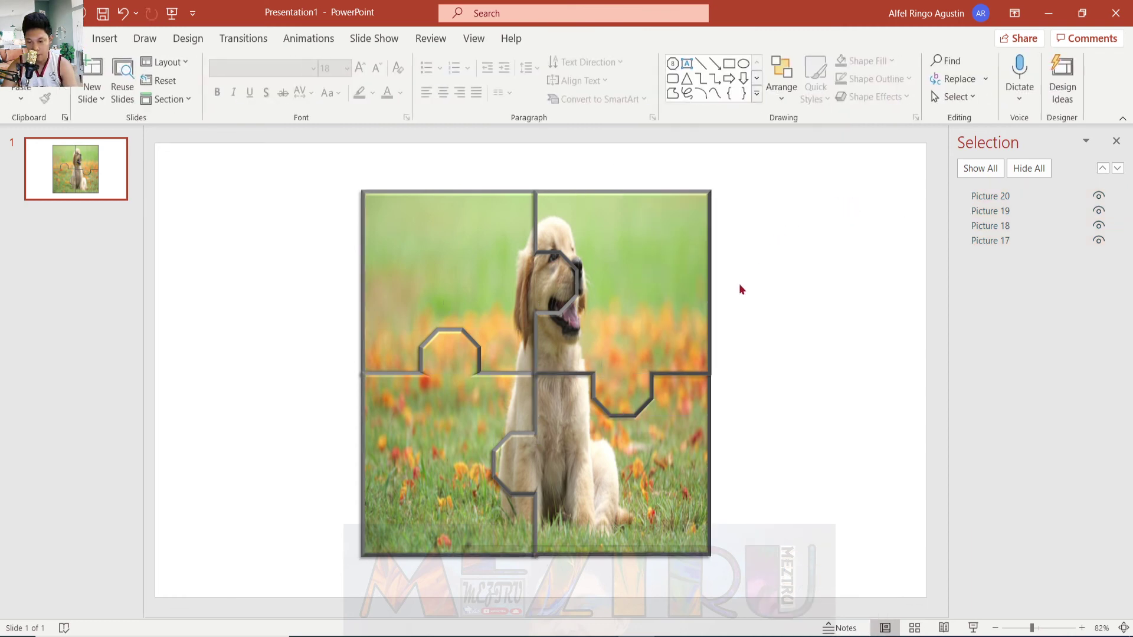
# Drag the four pieces apart so they sit spread across the slide with gaps between them
pyautogui.moveTo(673, 295); pyautogui.dragTo(785, 281)
pyautogui.moveTo(487, 305); pyautogui.dragTo(378, 249)
pyautogui.moveTo(412, 429); pyautogui.dragTo(280, 461)
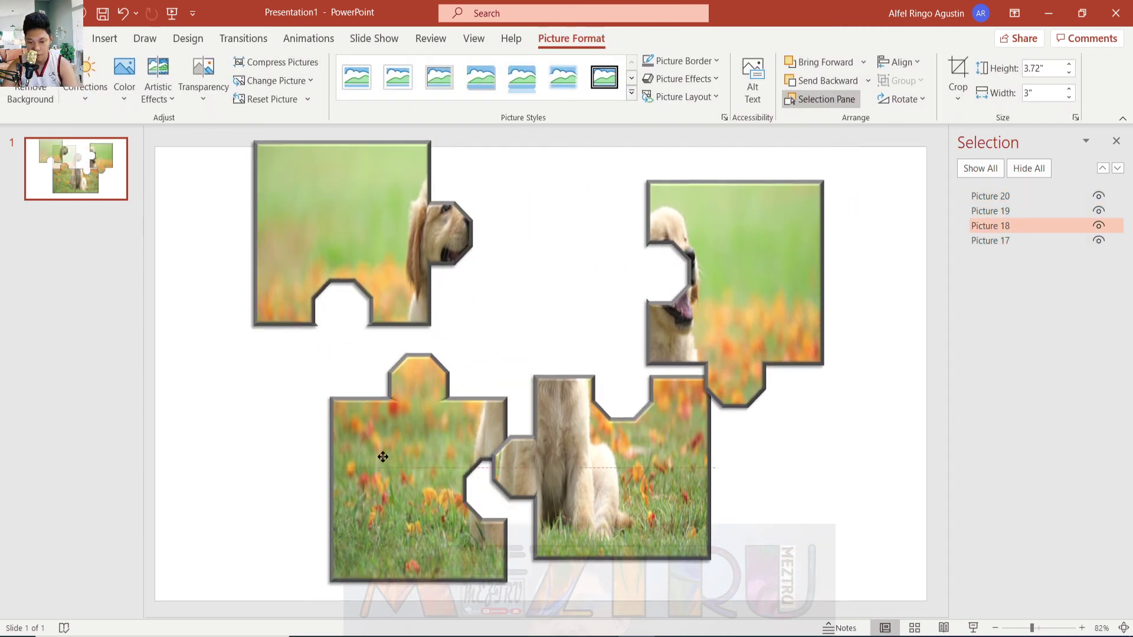
pyautogui.moveTo(543, 455); pyautogui.dragTo(617, 511)
pyautogui.moveTo(385, 228)
pyautogui.mouseDown()
pyautogui.moveTo(492, 328)
pyautogui.moveTo(510, 319)
pyautogui.mouseUp()
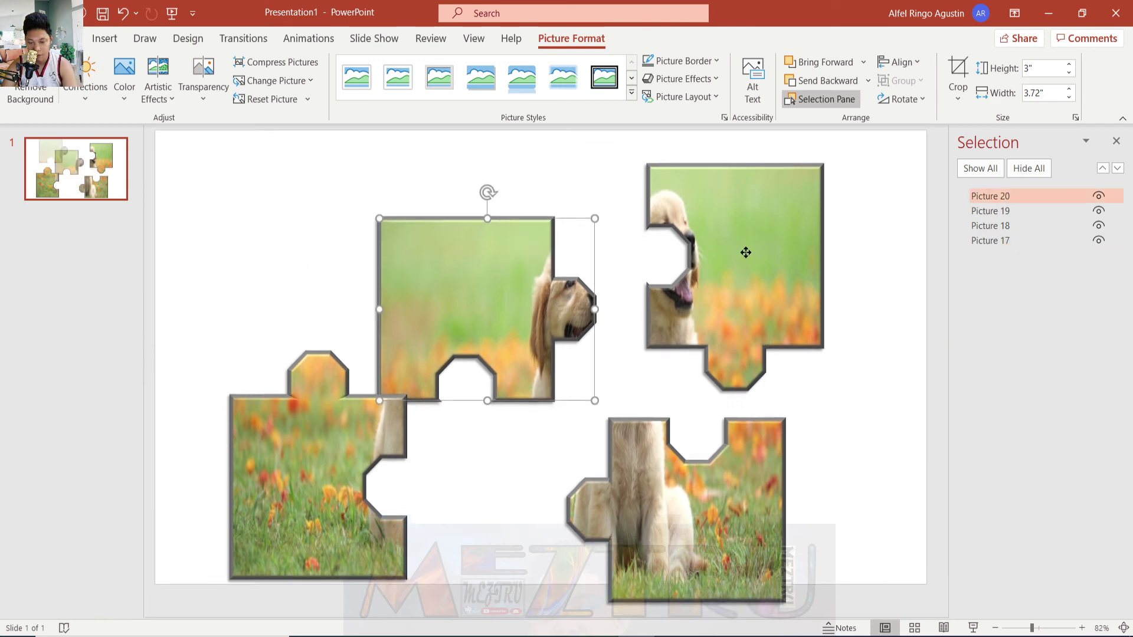
pyautogui.moveTo(735, 251); pyautogui.dragTo(721, 250)
pyautogui.moveTo(521, 309); pyautogui.dragTo(526, 276)
pyautogui.moveTo(340, 419)
pyautogui.mouseDown()
pyautogui.moveTo(318, 398)
pyautogui.moveTo(311, 362)
pyautogui.mouseUp()
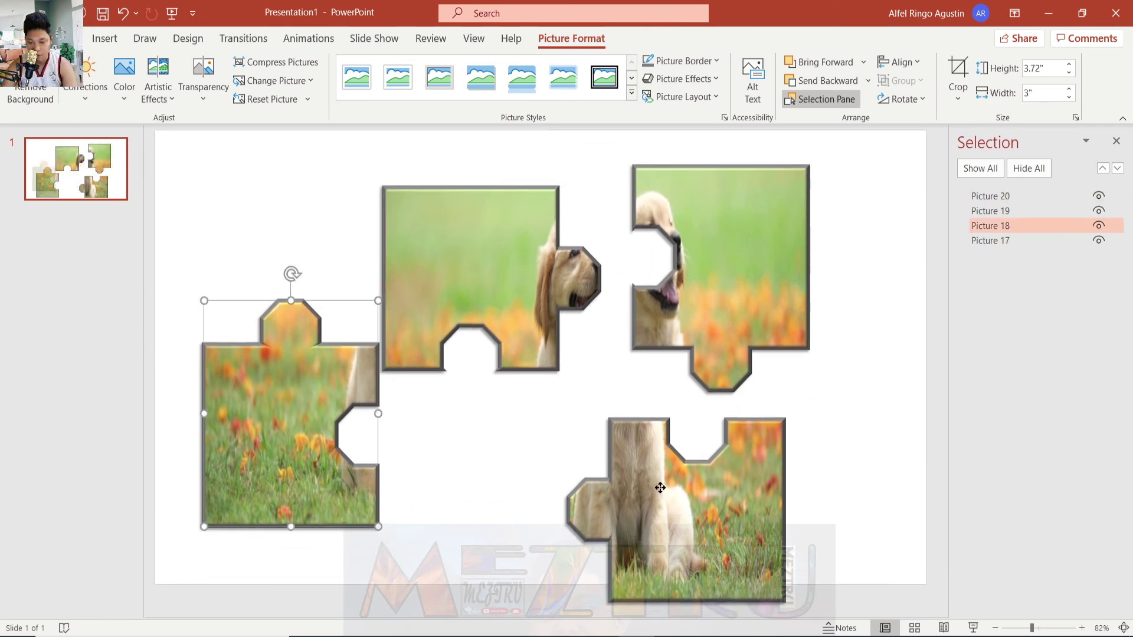
pyautogui.moveTo(658, 488); pyautogui.dragTo(769, 476)
pyautogui.moveTo(711, 303); pyautogui.dragTo(699, 293)
# Rearrange the scattered pieces: flower piece top-centre, paws piece top-right, dog-face piece bottom-centre
pyautogui.moveTo(510, 338); pyautogui.dragTo(538, 511)
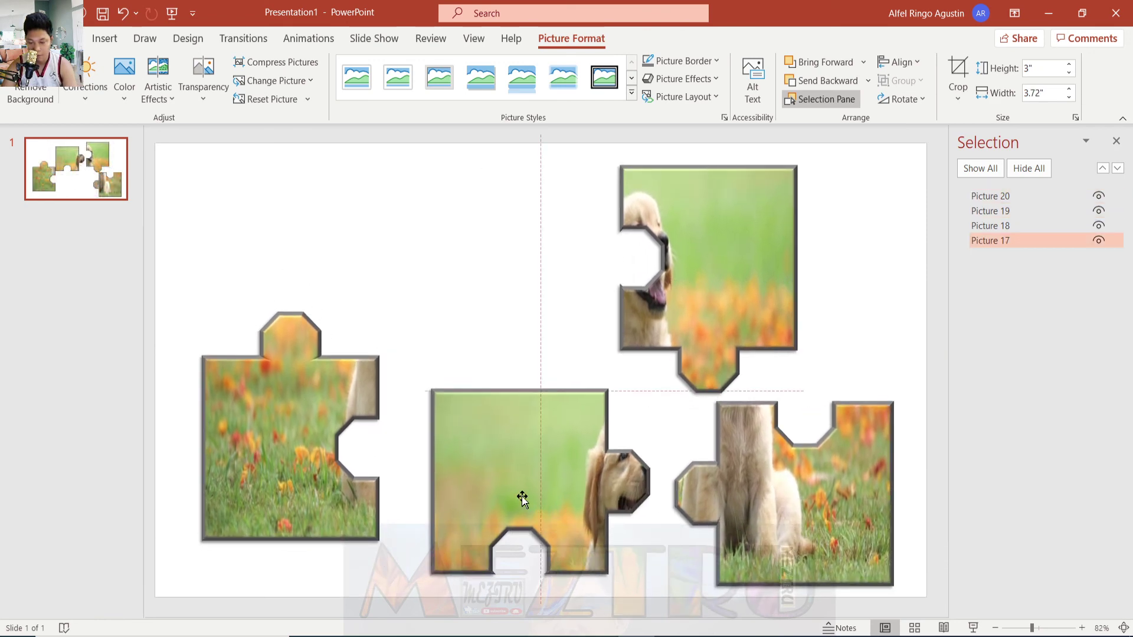
pyautogui.moveTo(308, 336); pyautogui.dragTo(468, 158)
pyautogui.moveTo(504, 443)
pyautogui.mouseDown()
pyautogui.moveTo(330, 447)
pyautogui.moveTo(303, 428)
pyautogui.mouseUp()
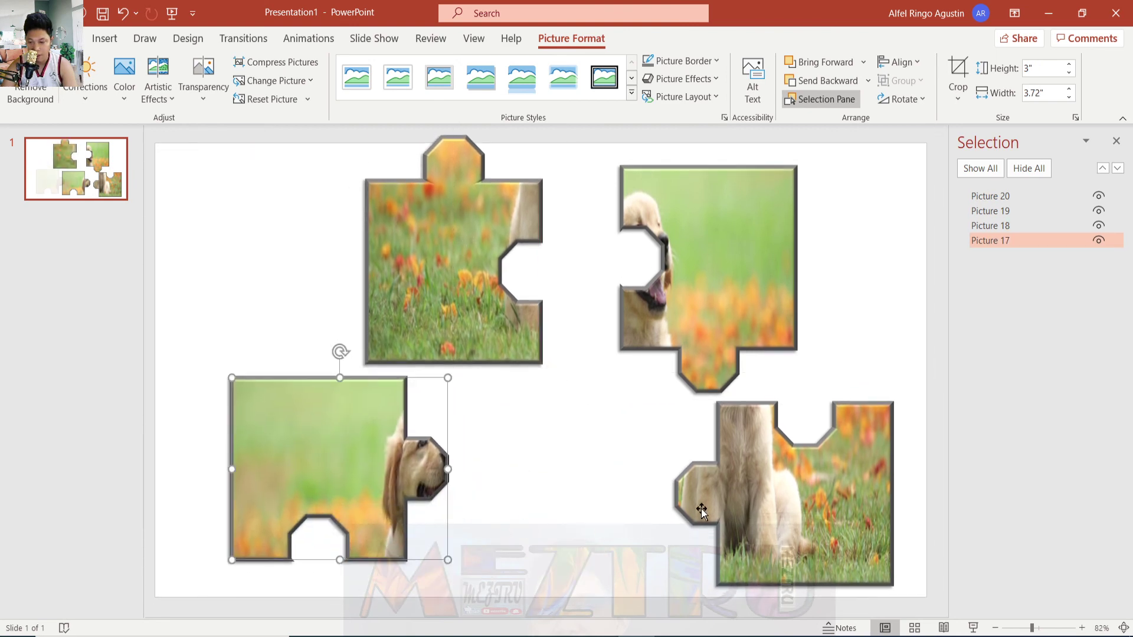
pyautogui.moveTo(755, 502); pyautogui.dragTo(558, 491)
pyautogui.moveTo(739, 317); pyautogui.dragTo(850, 500)
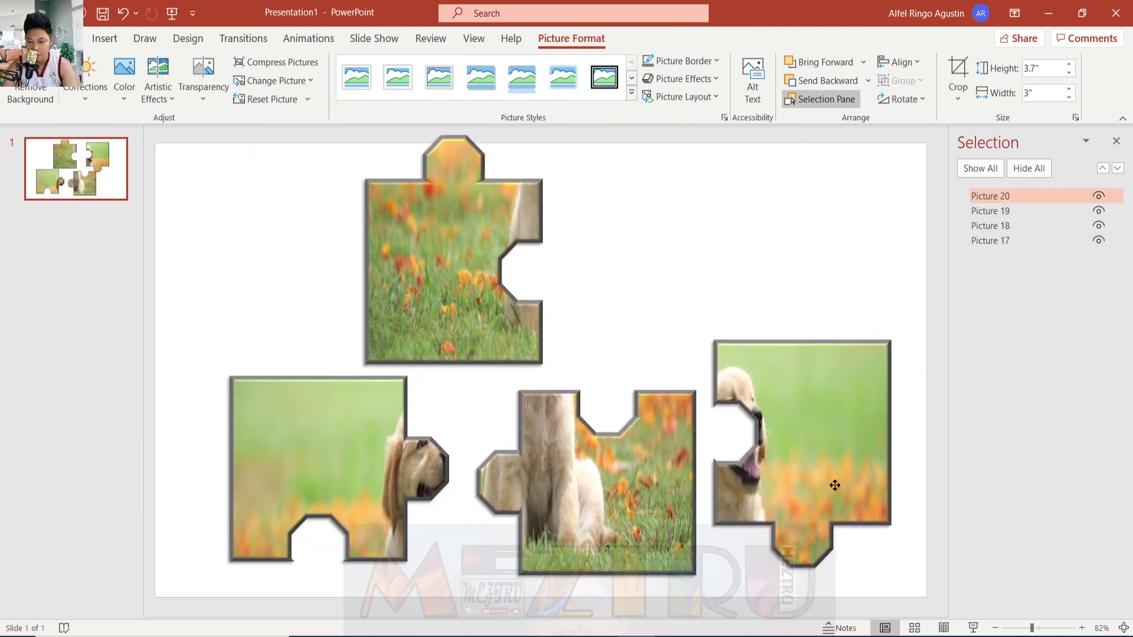
pyautogui.moveTo(652, 480); pyautogui.dragTo(790, 256)
pyautogui.moveTo(815, 437); pyautogui.dragTo(638, 464)
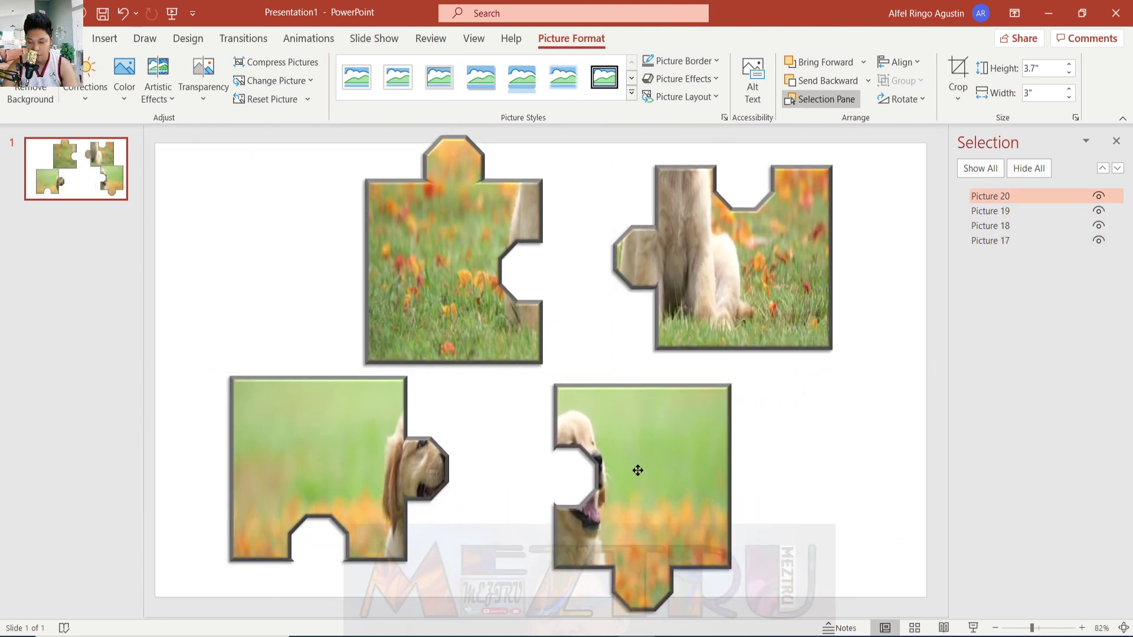
# Close the Selection pane and collapse the ribbon for a larger slide view
pyautogui.click(1121, 146)
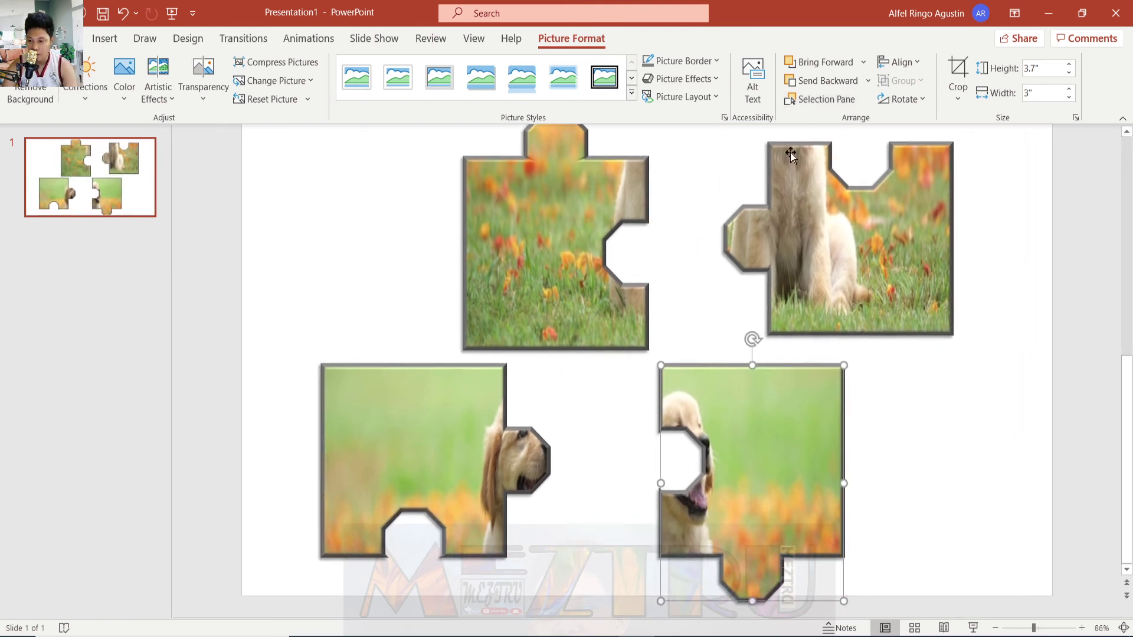
pyautogui.click(362, 202)
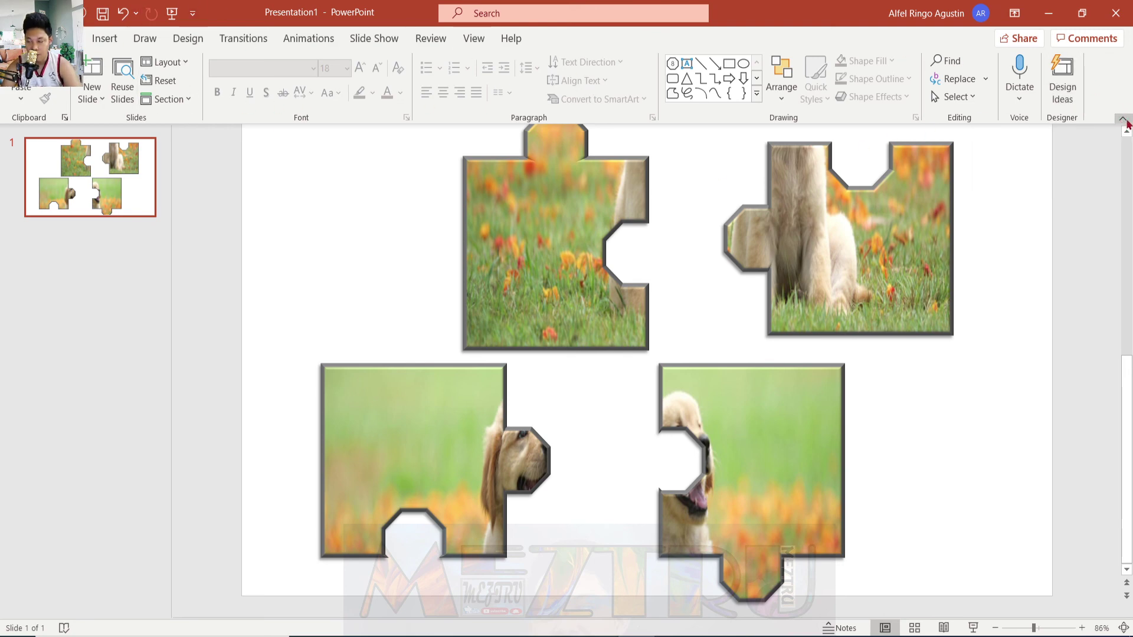
pyautogui.click(1123, 119)
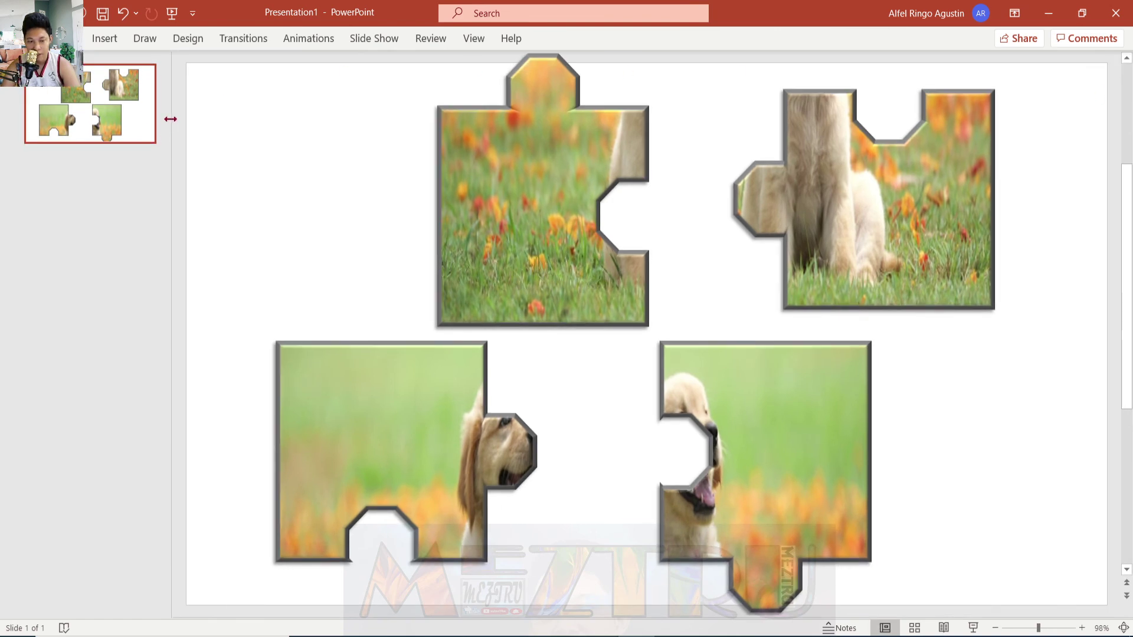
# Collapse the slide thumbnails panel and interlock the left-side pieces of the puzzle
pyautogui.click(170, 198)
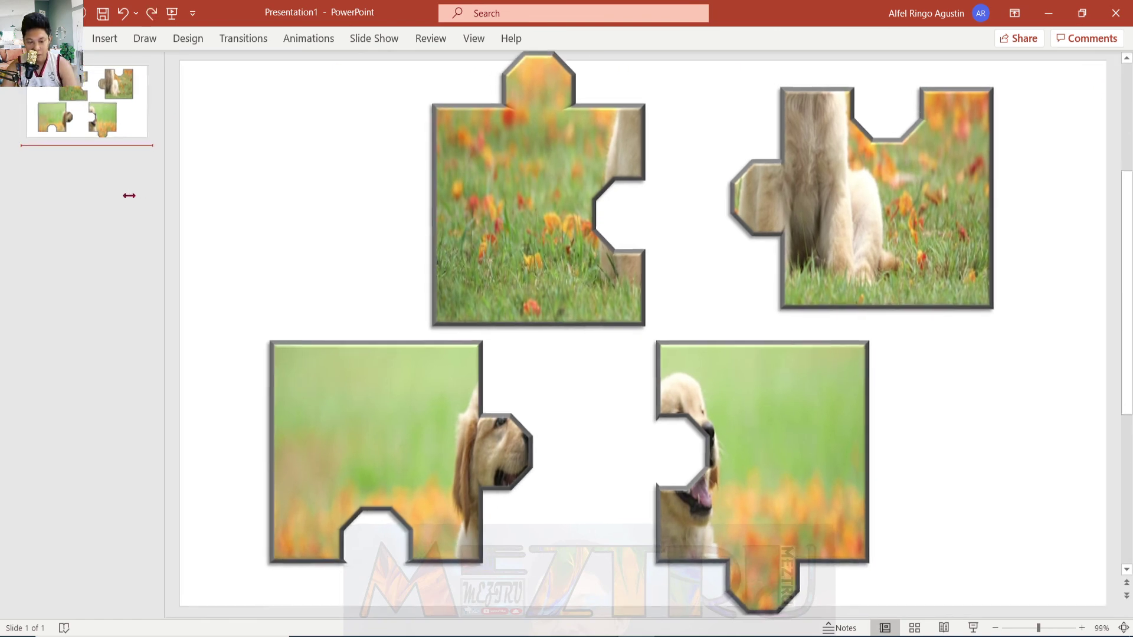
pyautogui.moveTo(170, 198); pyautogui.dragTo(2, 183)
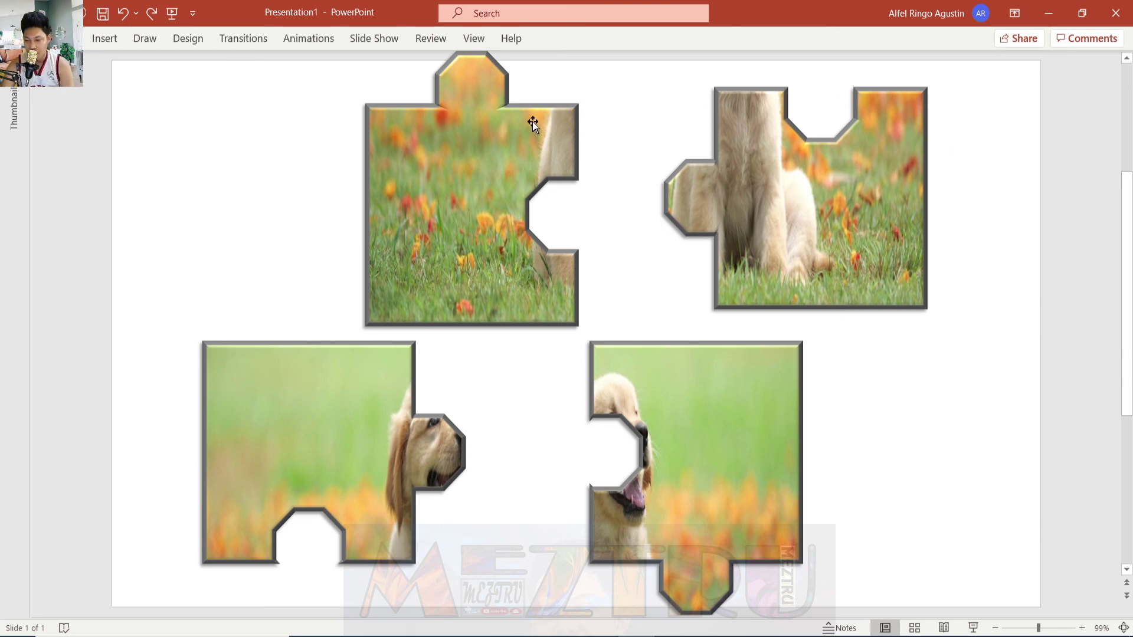
pyautogui.moveTo(465, 182); pyautogui.dragTo(237, 215)
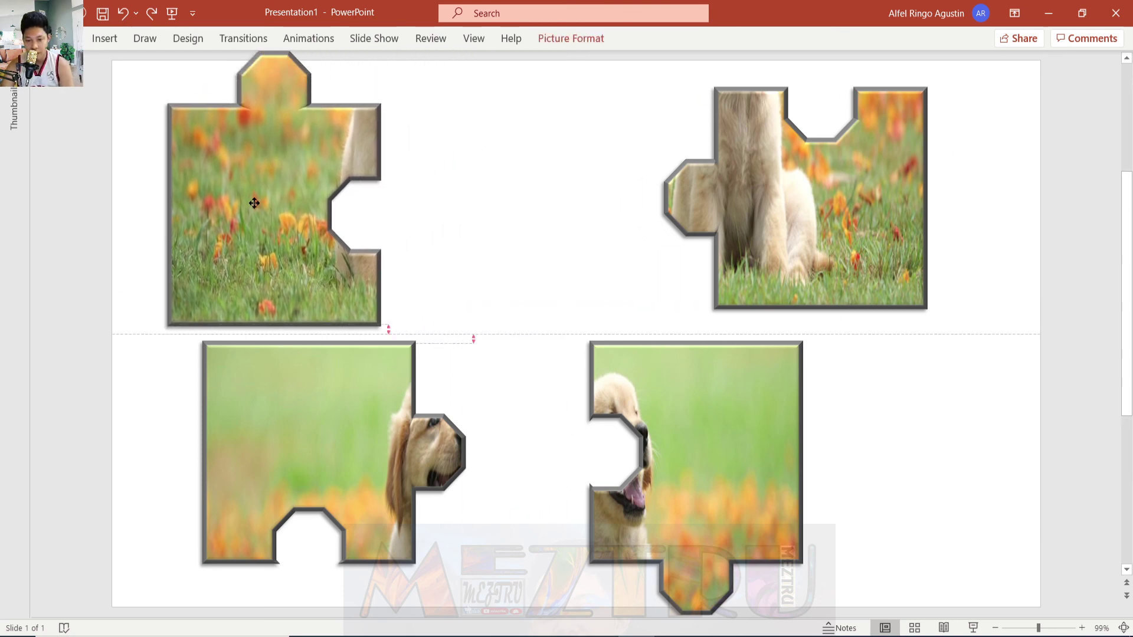
pyautogui.moveTo(356, 372)
pyautogui.mouseDown()
pyautogui.moveTo(548, 230)
pyautogui.moveTo(557, 139)
pyautogui.mouseUp()
pyautogui.moveTo(254, 236)
pyautogui.mouseDown()
pyautogui.moveTo(415, 449)
pyautogui.moveTo(467, 458)
pyautogui.mouseUp()
pyautogui.moveTo(503, 232); pyautogui.dragTo(401, 238)
pyautogui.moveTo(440, 401)
pyautogui.mouseDown()
pyautogui.moveTo(376, 392)
pyautogui.moveTo(383, 356)
pyautogui.mouseUp()
# Fit the bottom and dog-face pieces into the right-hand slots, completing the puppy picture
pyautogui.click(764, 260)
pyautogui.click(749, 394)
pyautogui.moveTo(749, 395); pyautogui.dragTo(953, 321)
pyautogui.moveTo(811, 208)
pyautogui.mouseDown()
pyautogui.moveTo(614, 398)
pyautogui.moveTo(638, 411)
pyautogui.mouseUp()
pyautogui.moveTo(841, 352)
pyautogui.mouseDown()
pyautogui.moveTo(732, 265)
pyautogui.moveTo(553, 178)
pyautogui.mouseUp()
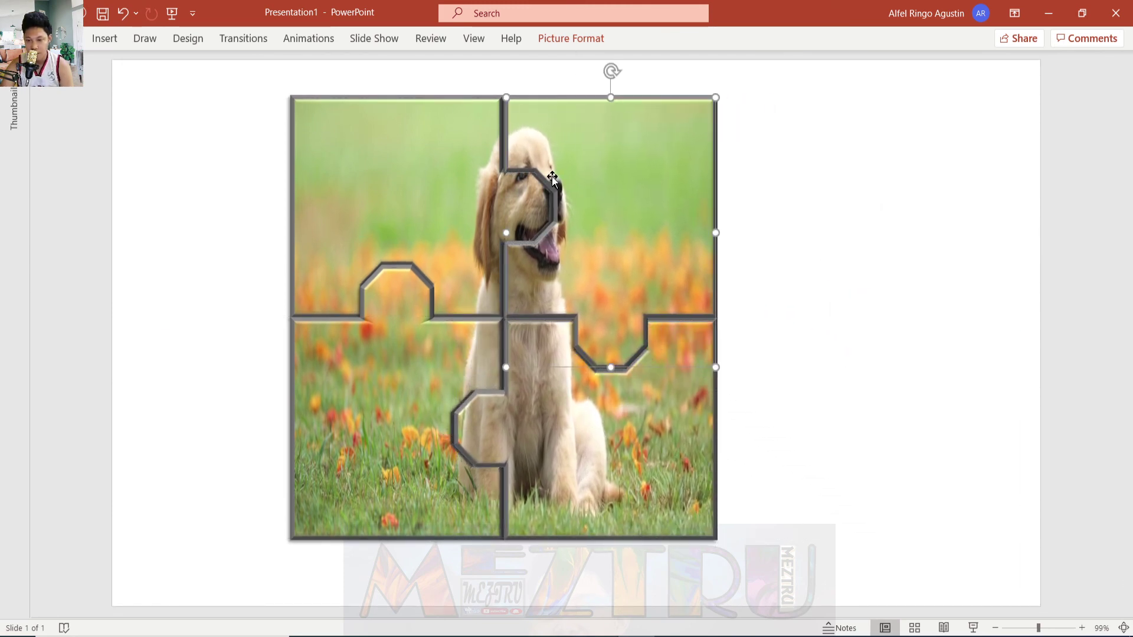
pyautogui.click(830, 201)
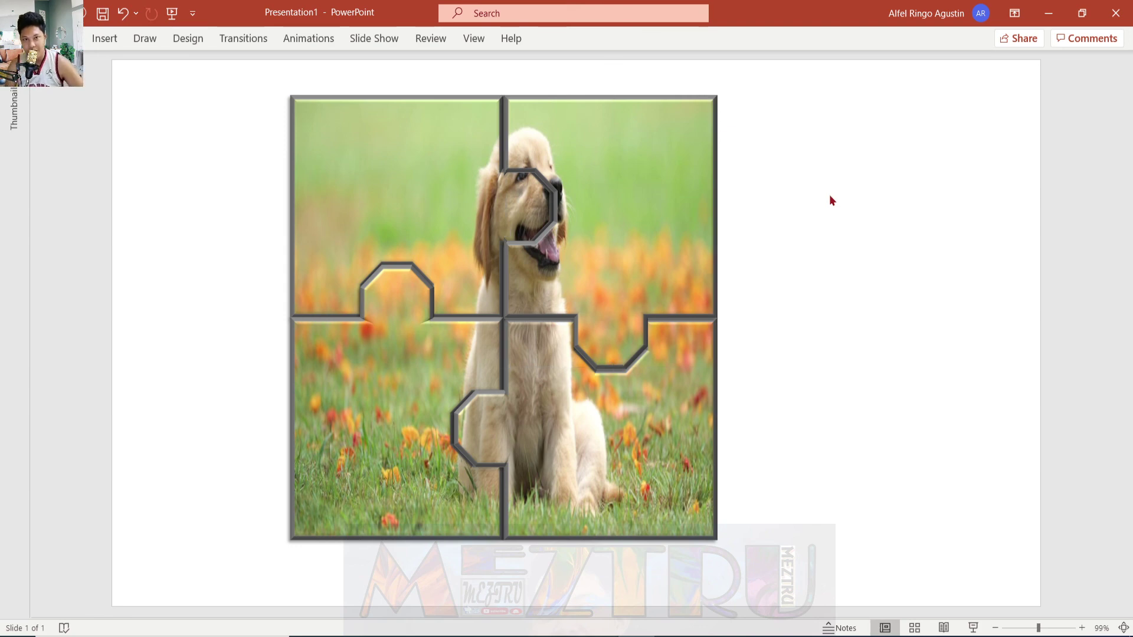